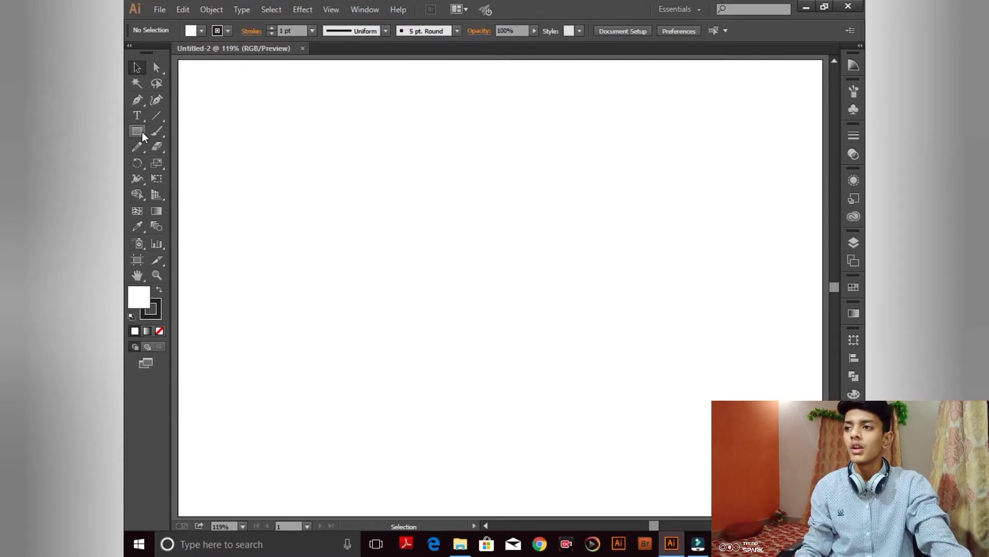
Step: Draw a rounded square about 149 px wide on the artboard and swap its fill and stroke so it is filled black
left_click_drag(142, 132, 180, 145)
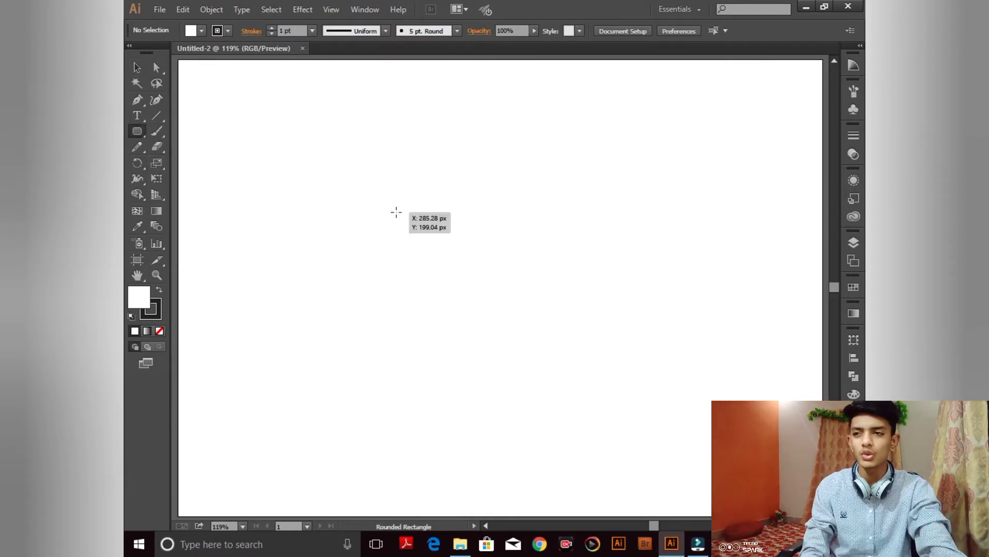
left_click_drag(362, 183, 469, 298)
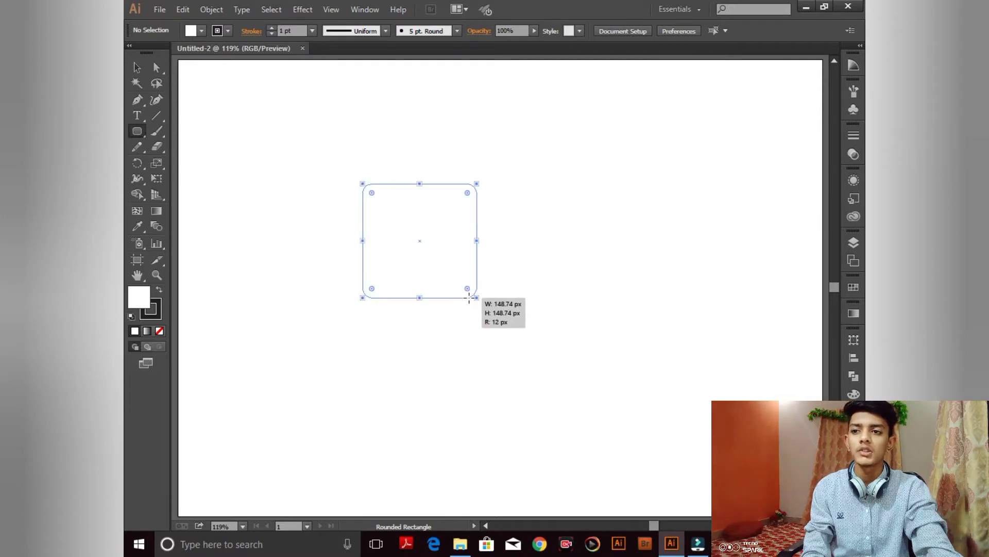
left_click(159, 289)
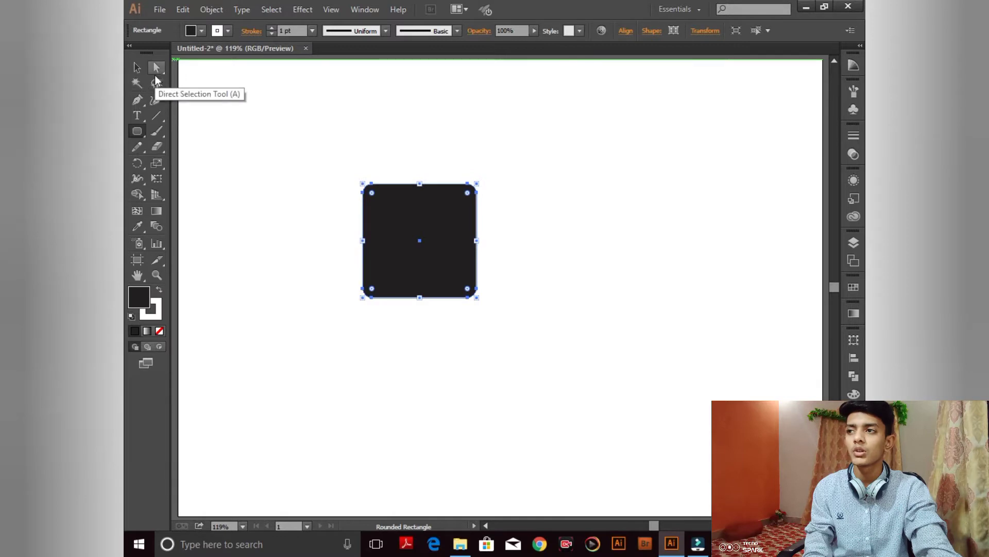
Step: Round all four corners of the square further, to a radius of about 45.8 px
left_click(157, 67)
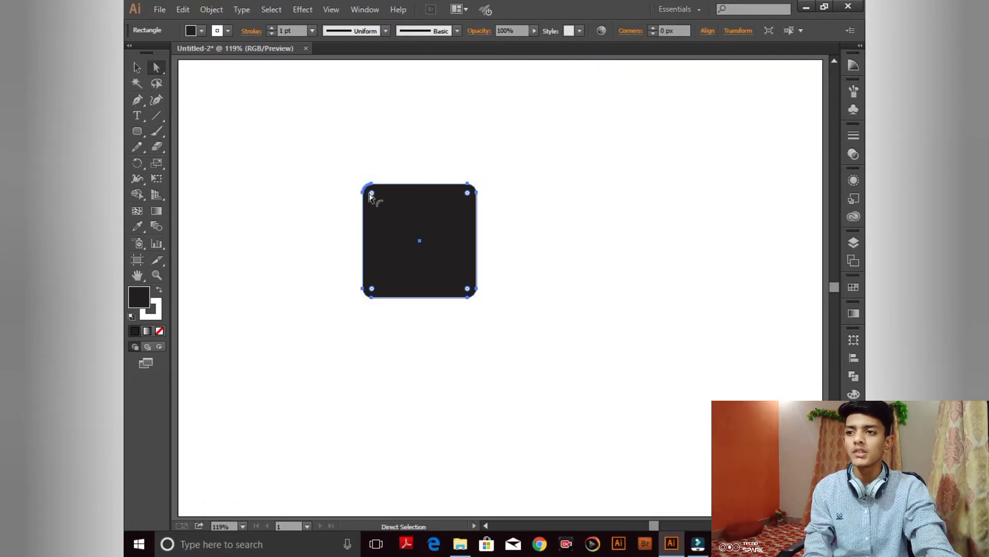
left_click_drag(371, 192, 387, 215)
left_click(325, 146)
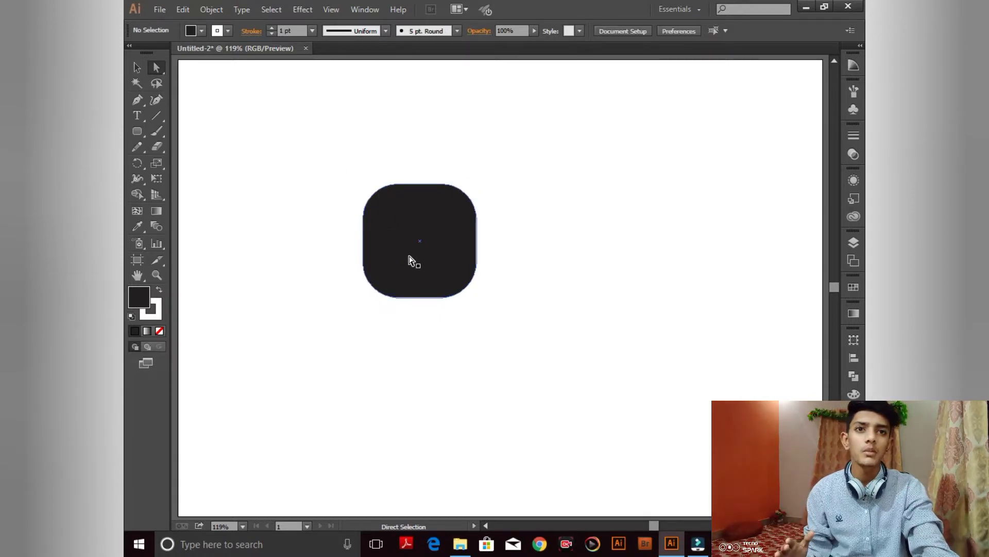
left_click(410, 259)
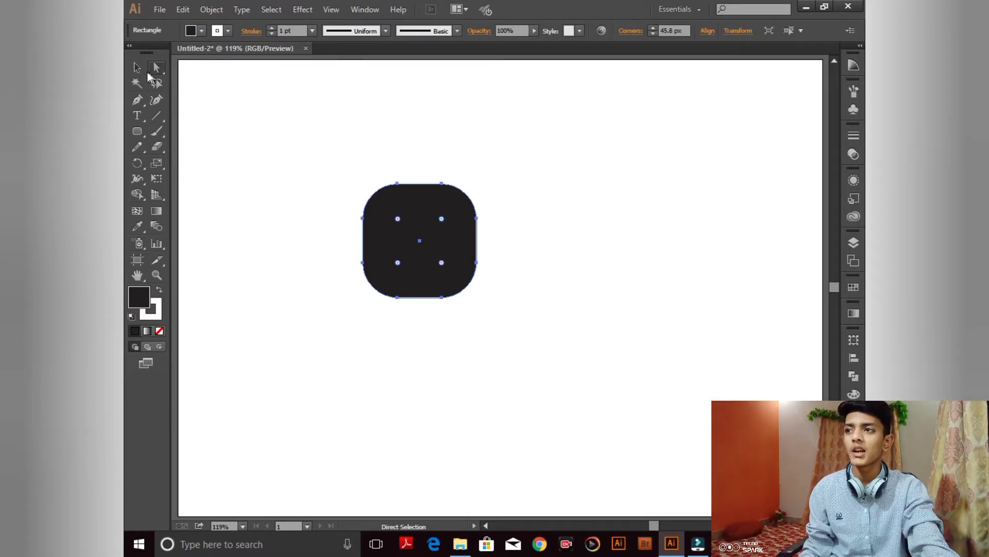
left_click(136, 70)
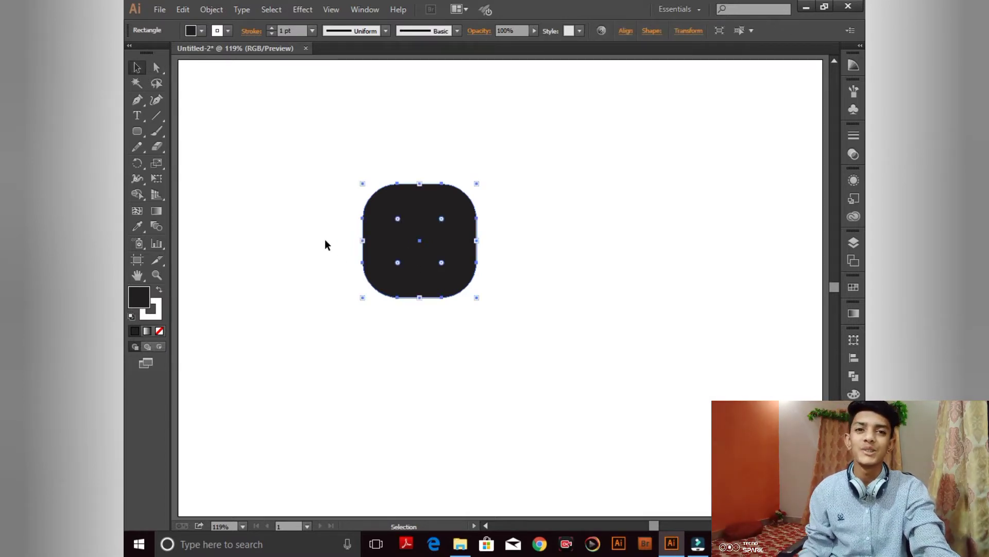
left_click(325, 240)
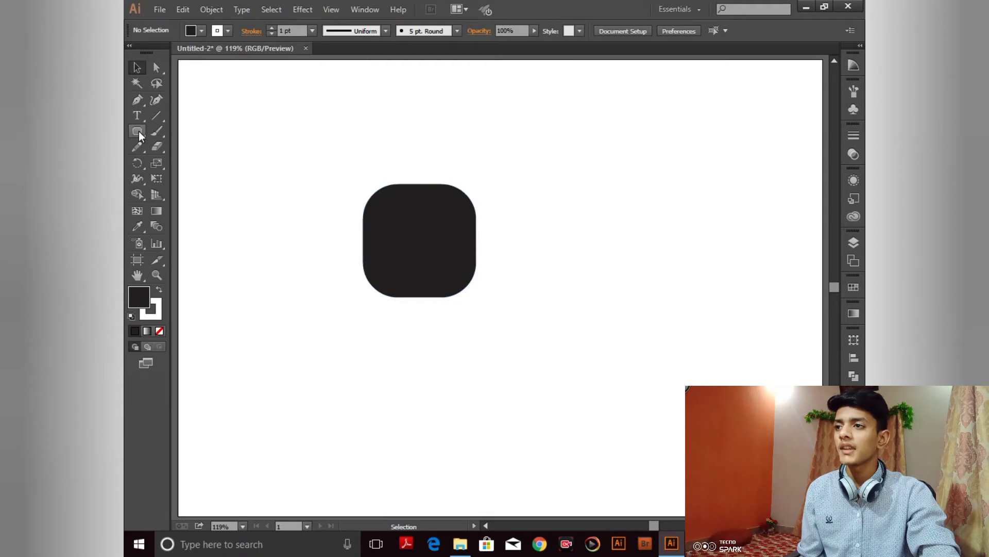
Step: Draw a tall, narrow rectangle beside the rounded square and add an anchor point at the middle of its upper edge
left_click_drag(138, 131, 182, 127)
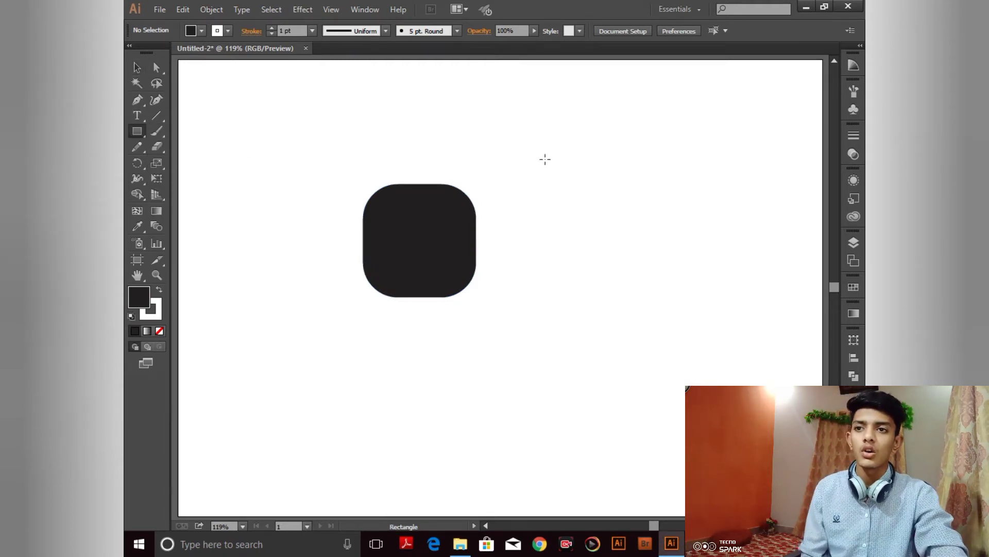
left_click_drag(546, 193, 589, 327)
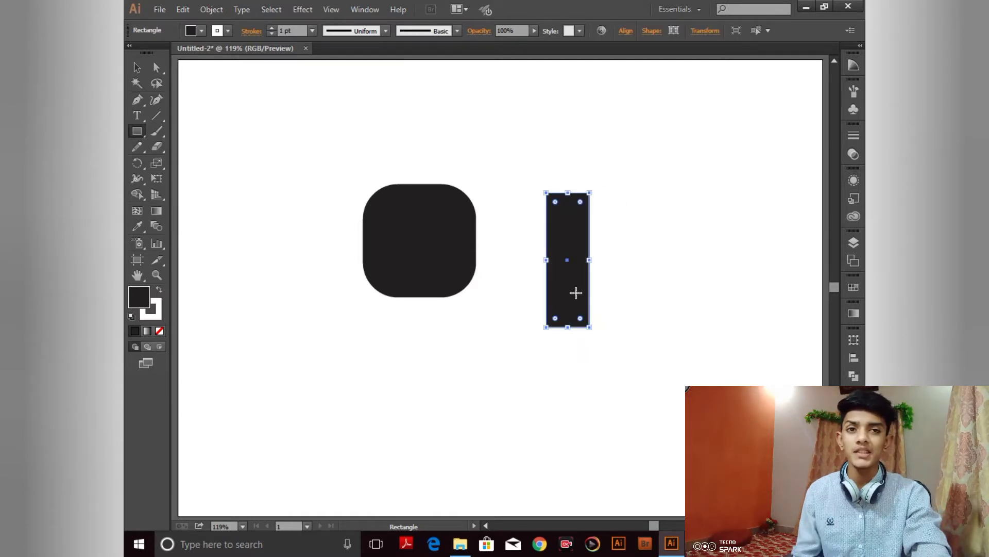
left_click(137, 99)
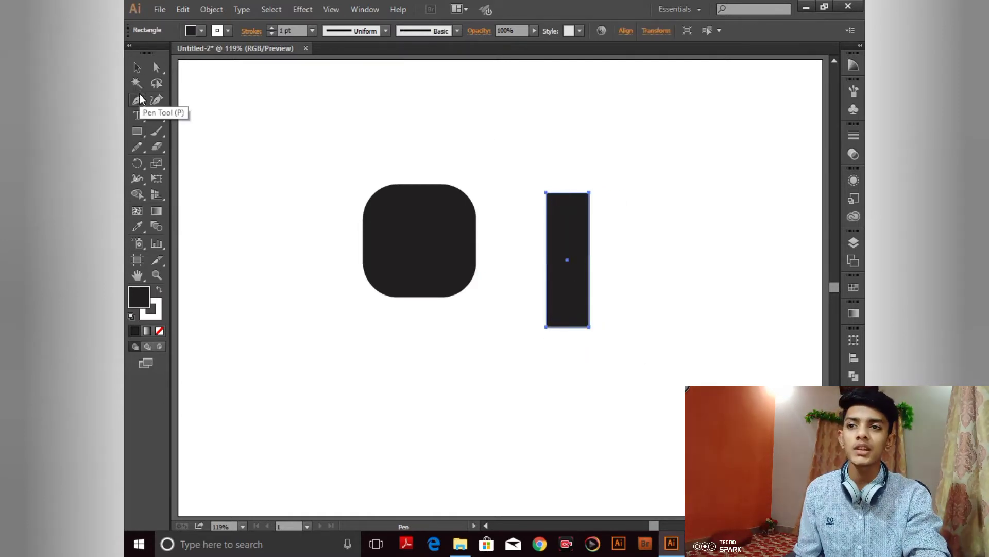
left_click(568, 194)
Step: Raise the rectangle's added middle anchor point straight up to shape a pointed, pencil-like tip
key("a")
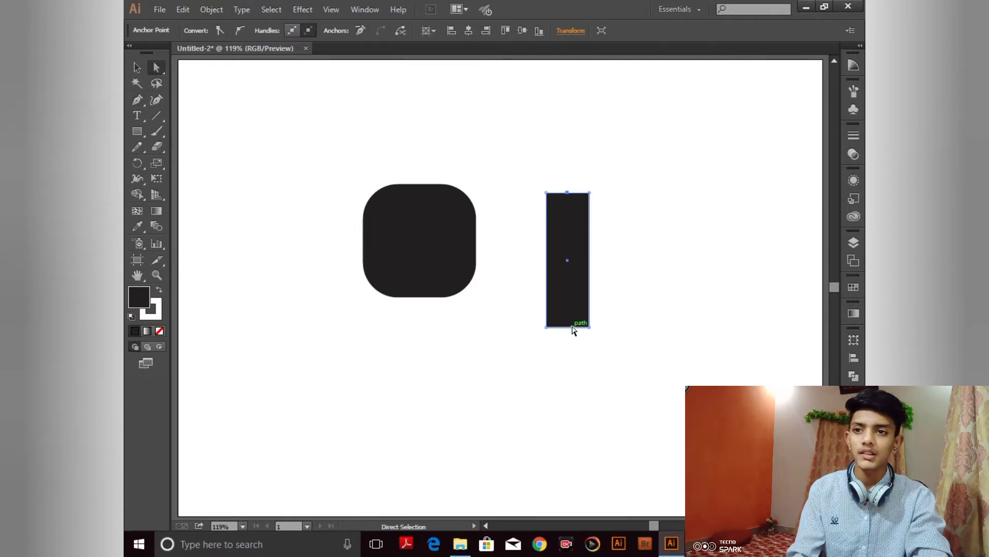
key("shift+Up")
key("shift+Up")
key("shift+Up")
key("shift+Up")
key("shift+Up")
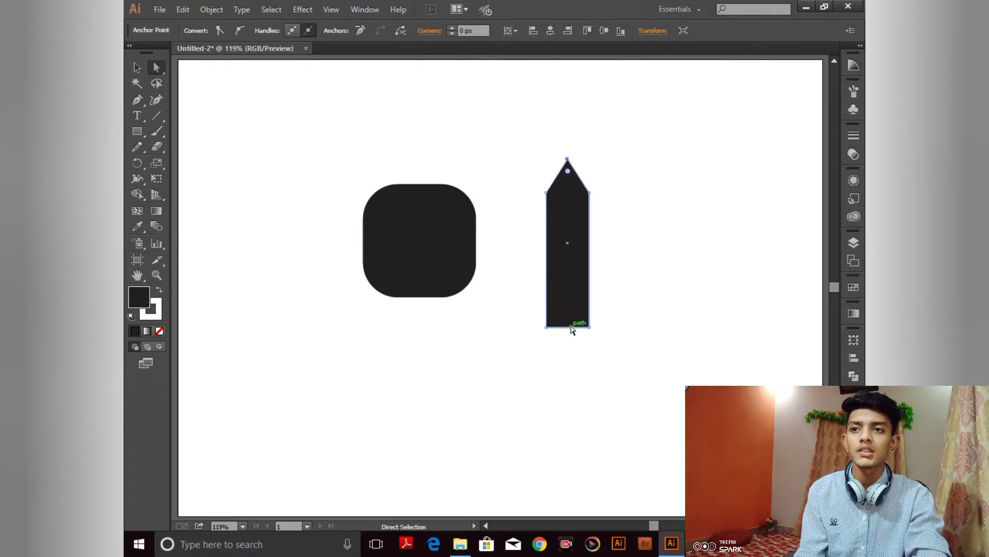
key("shift+Up")
key("shift+Up")
left_click(508, 282)
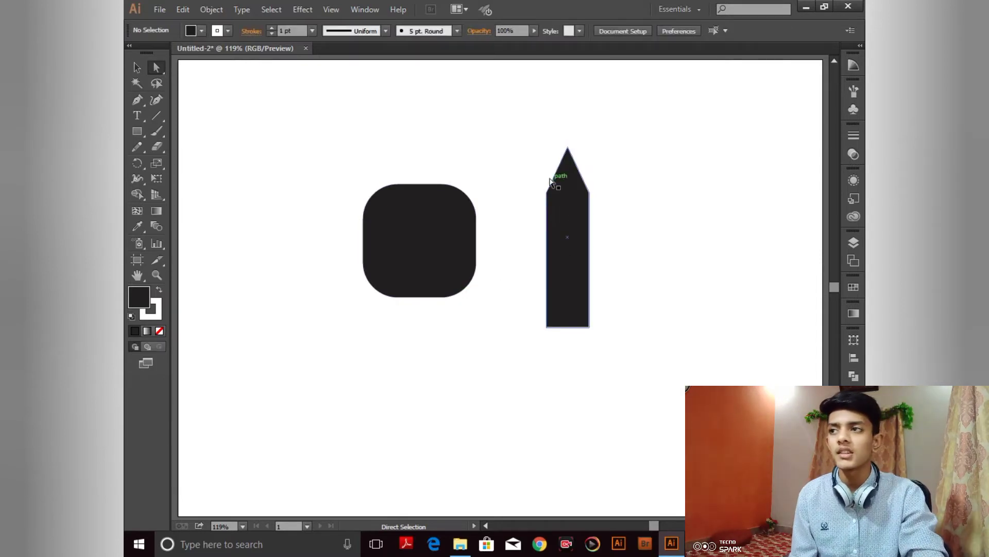
left_click(136, 67)
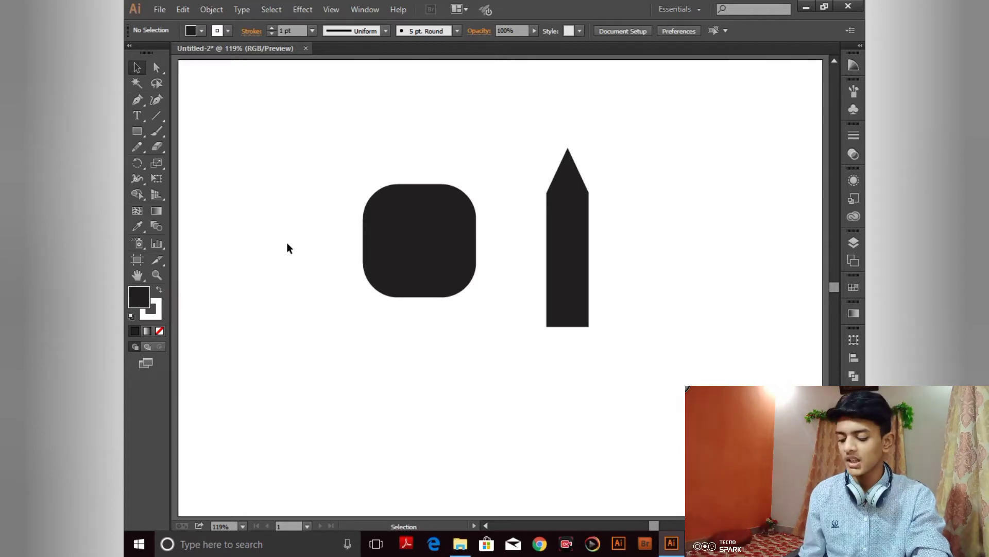
Step: Select both shapes and align them on their horizontal centers so the pointed bar overlaps the middle of the rounded square
key("ctrl+a")
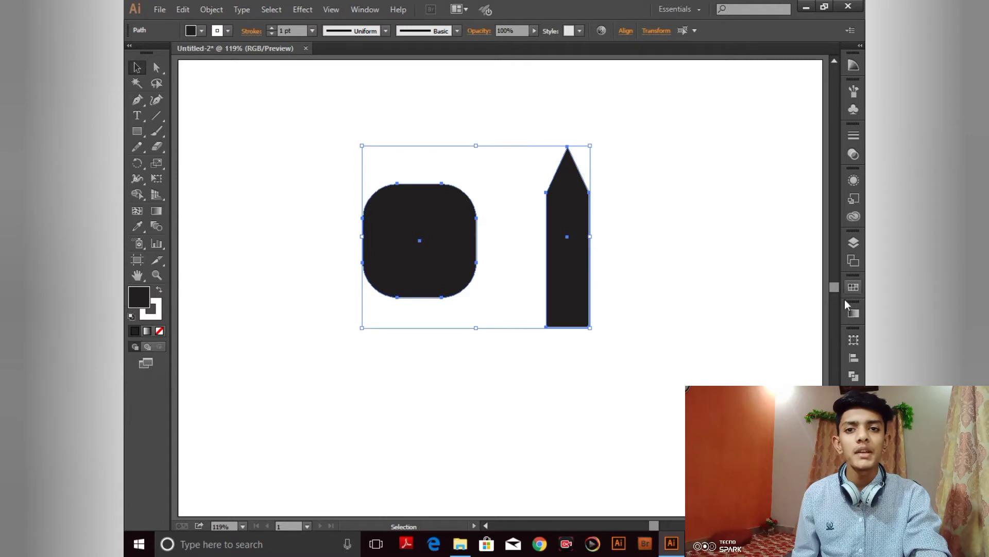
left_click(625, 31)
left_click(520, 65)
Step: Try aligning both shapes on their vertical centers and undo that alignment
left_click(603, 63)
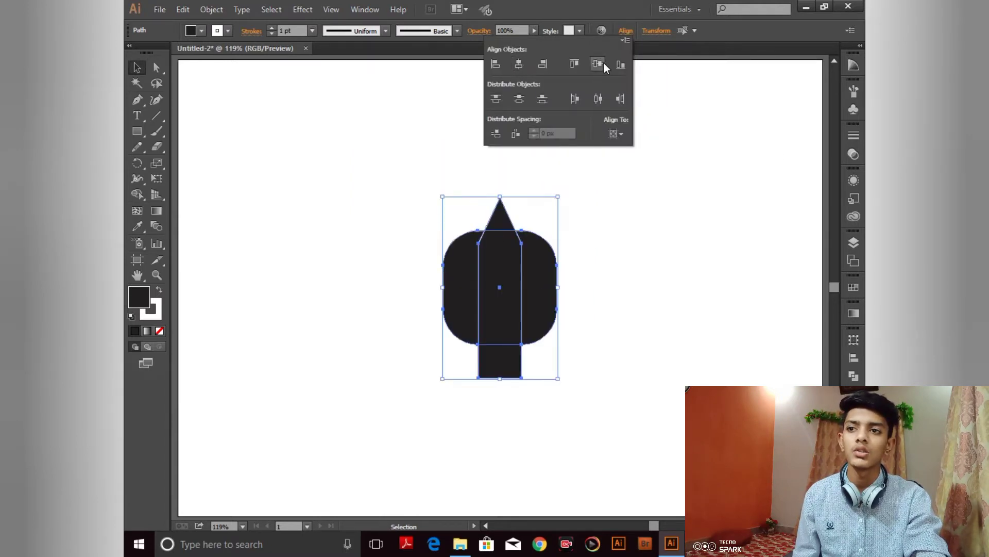
left_click(629, 273)
left_click(633, 273)
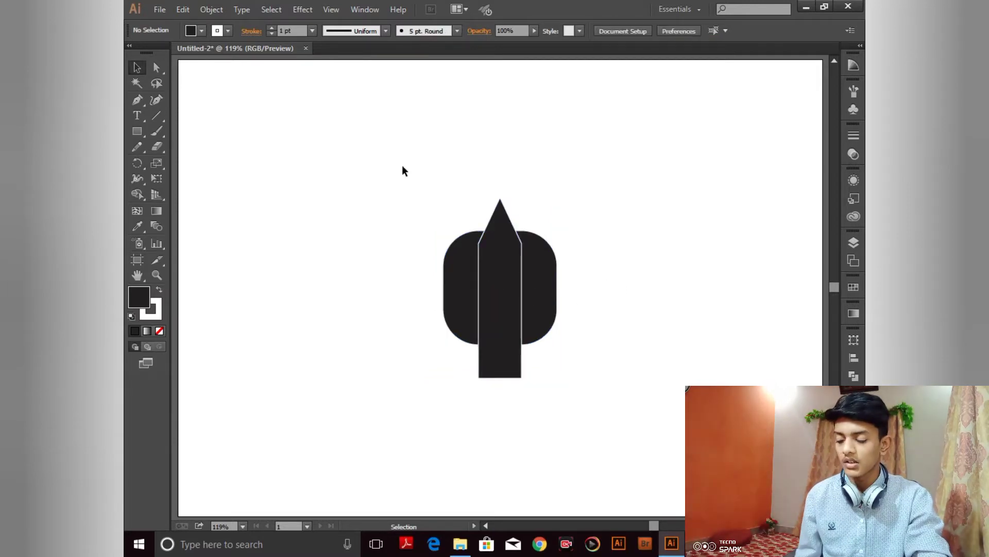
key("ctrl+z")
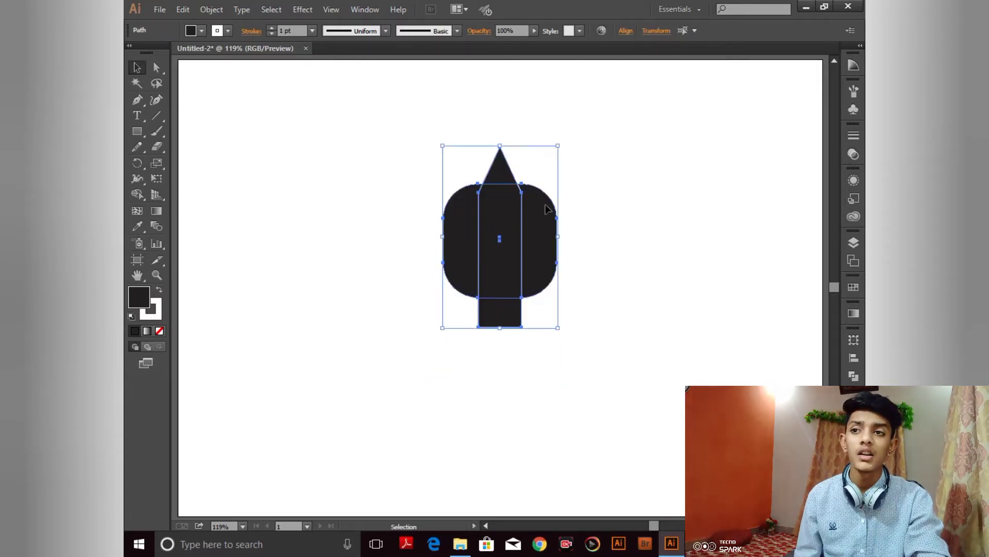
Step: Remove the stroke from both the rounded square and the pointed bar
left_click(155, 317)
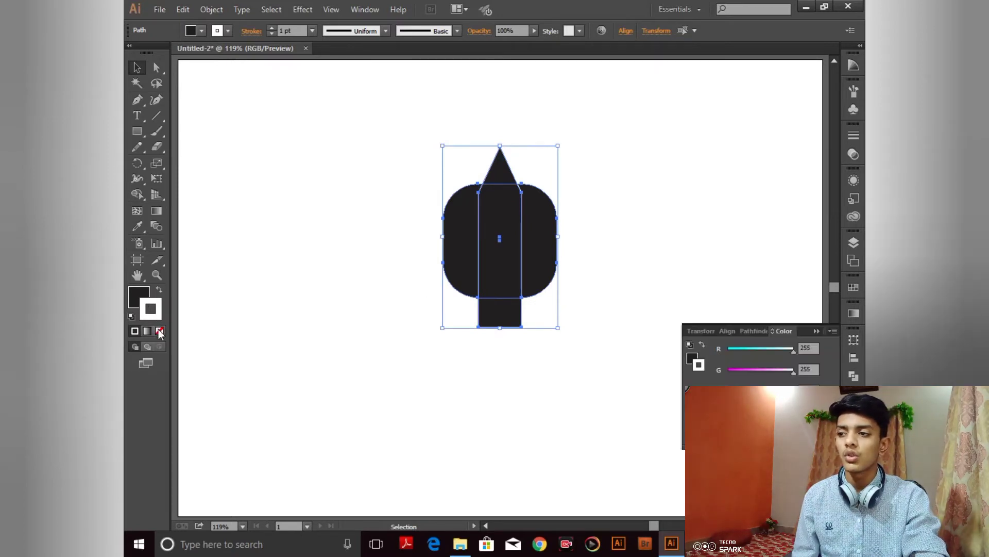
left_click(160, 331)
left_click(141, 292)
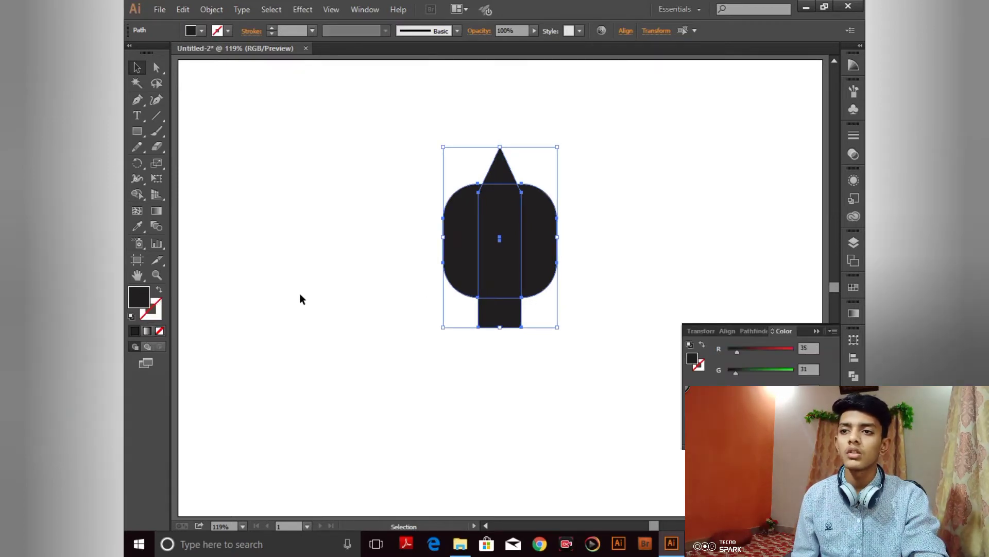
left_click(299, 292)
Step: Fill the pointed bar with dark blue to set it apart from the black rounded square
left_click(511, 228)
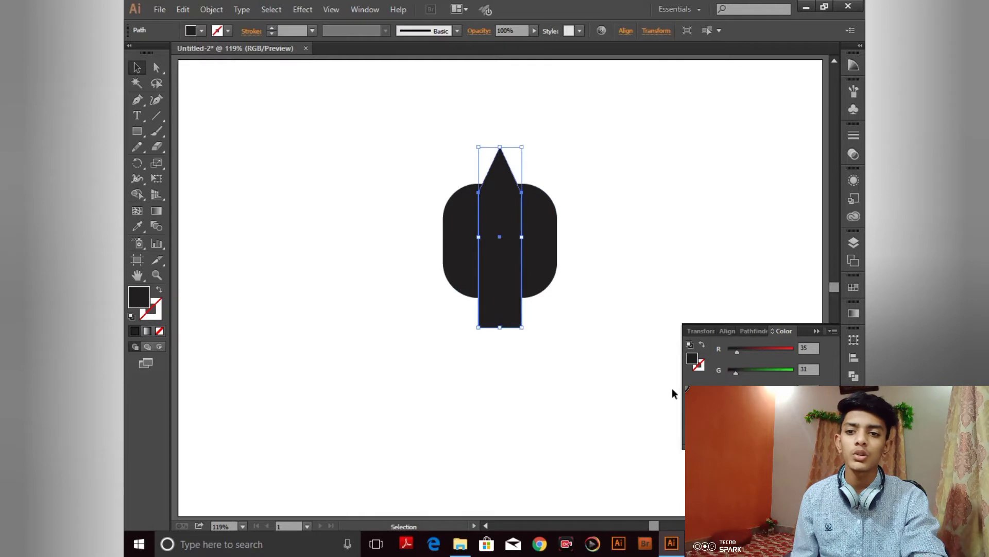
left_click(831, 419)
left_click(548, 404)
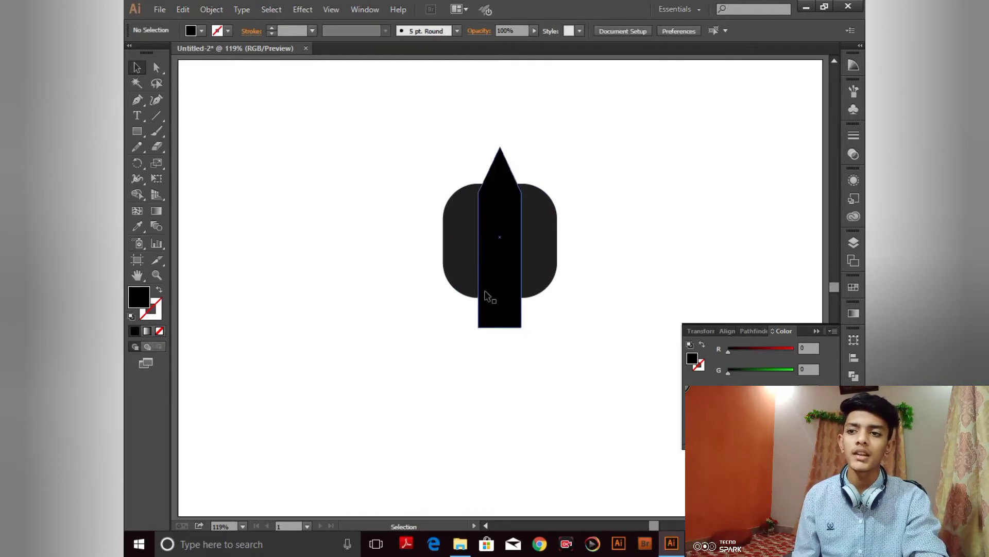
left_click(491, 297)
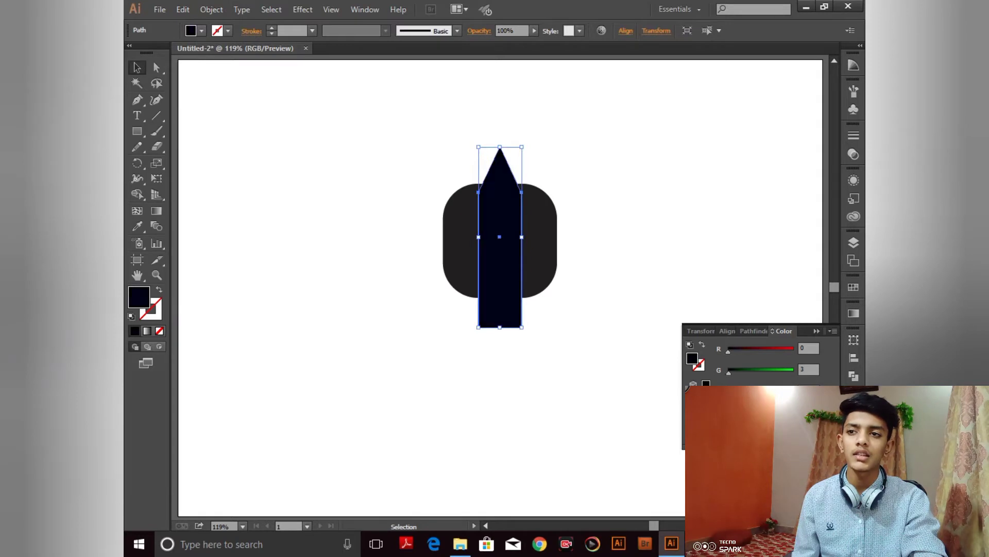
left_click(776, 434)
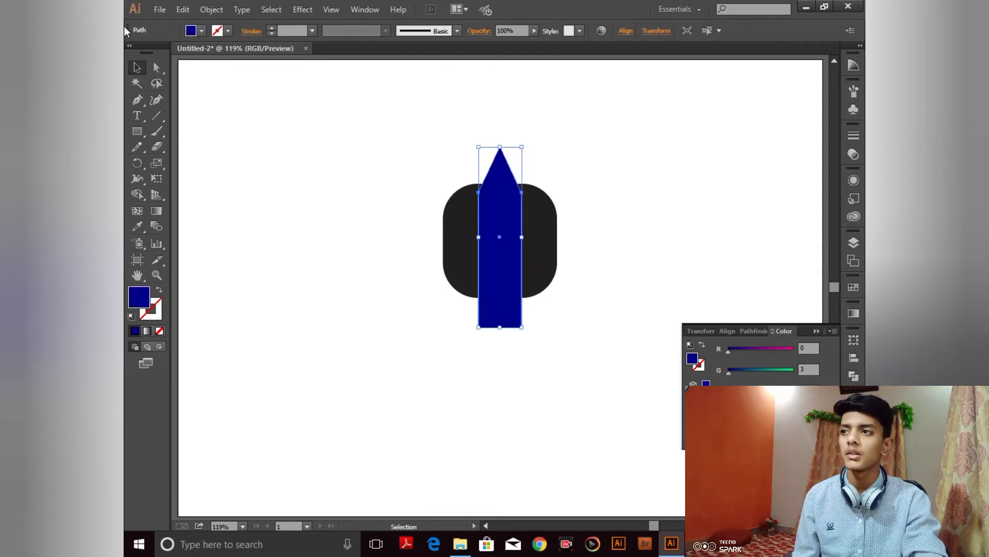
left_click(288, 185)
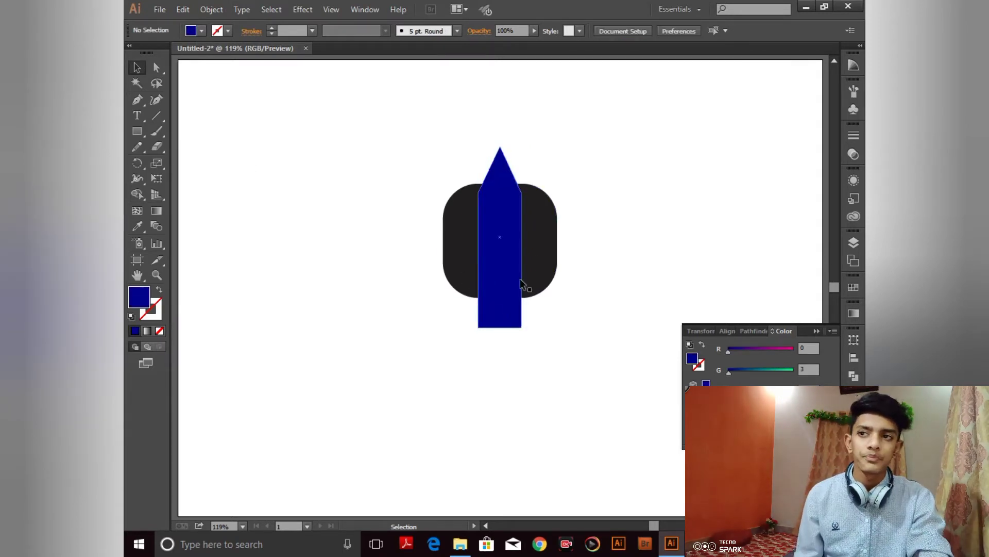
left_click(817, 330)
Step: Nudge the blue pointed bar down so only the upper part of its tip projects above the rounded square
left_click(499, 261)
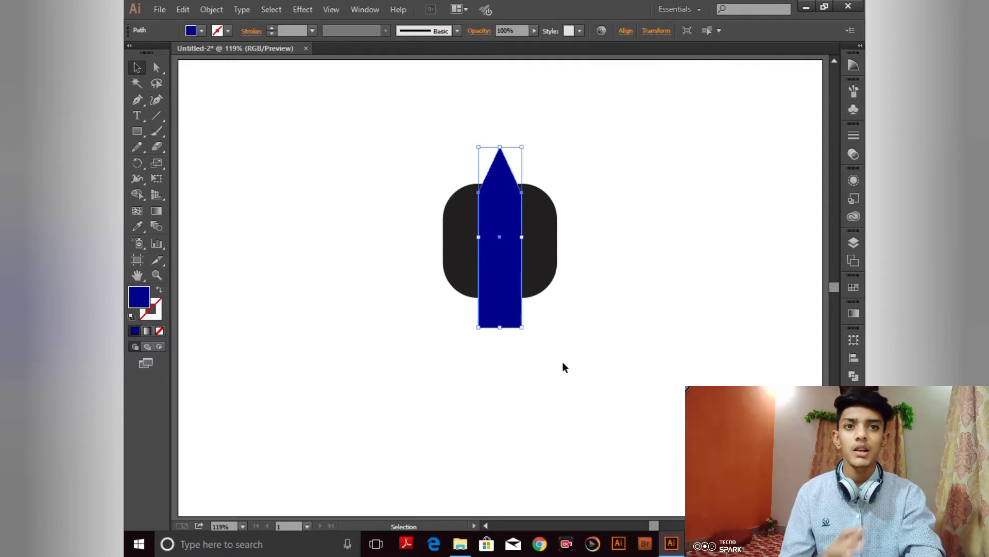
key("Down")
key("Down")
key("Down")
key("Down")
key("Down")
key("Down")
key("Down")
key("Down")
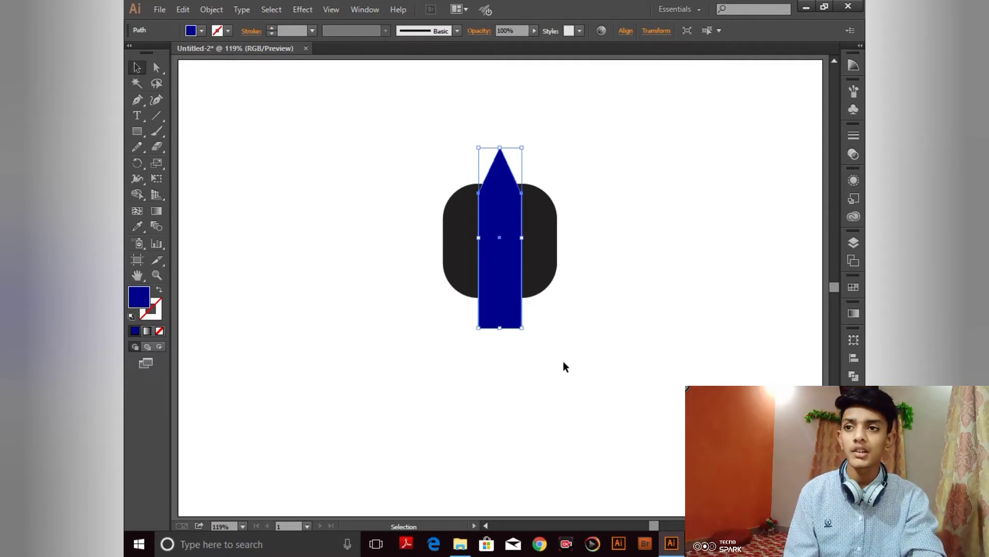
key("Down")
key("Down")
key("Down")
key("Down")
key("Down")
key("Down")
key("Down")
key("Down")
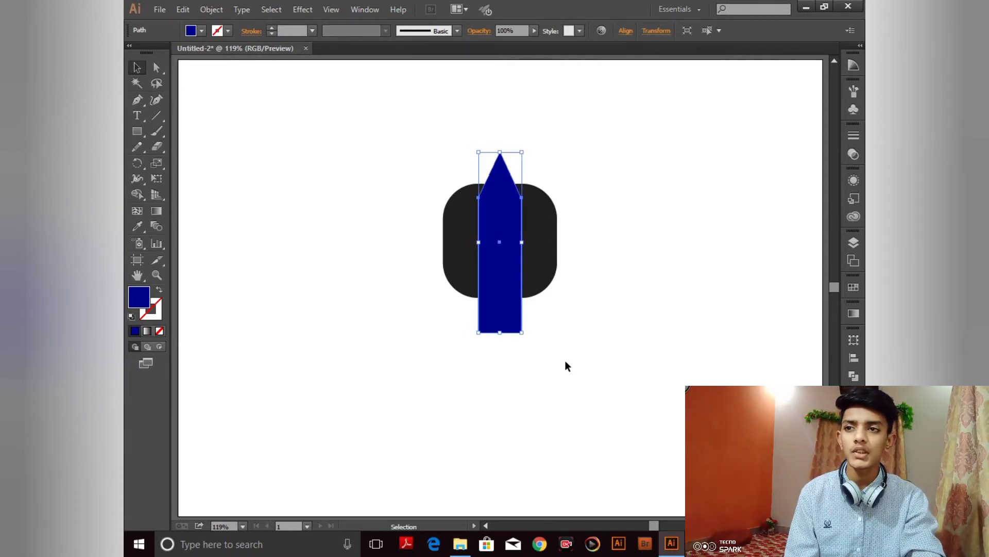
key("Down")
key("Down")
key("Down")
key("Down")
key("Down")
key("Down")
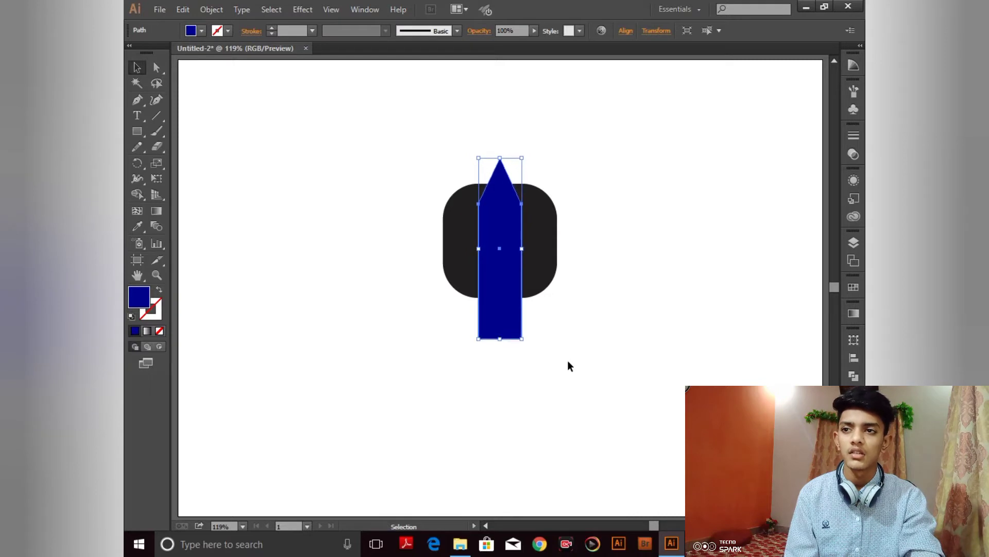
left_click(490, 432)
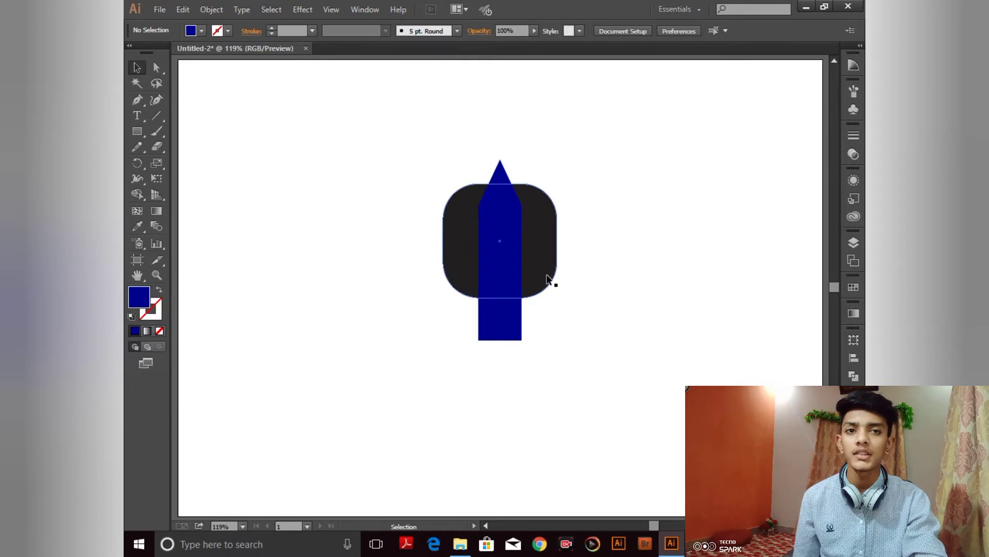
Step: Select both the rounded square and the pointed bar and show the Pathfinder panel
key("ctrl")
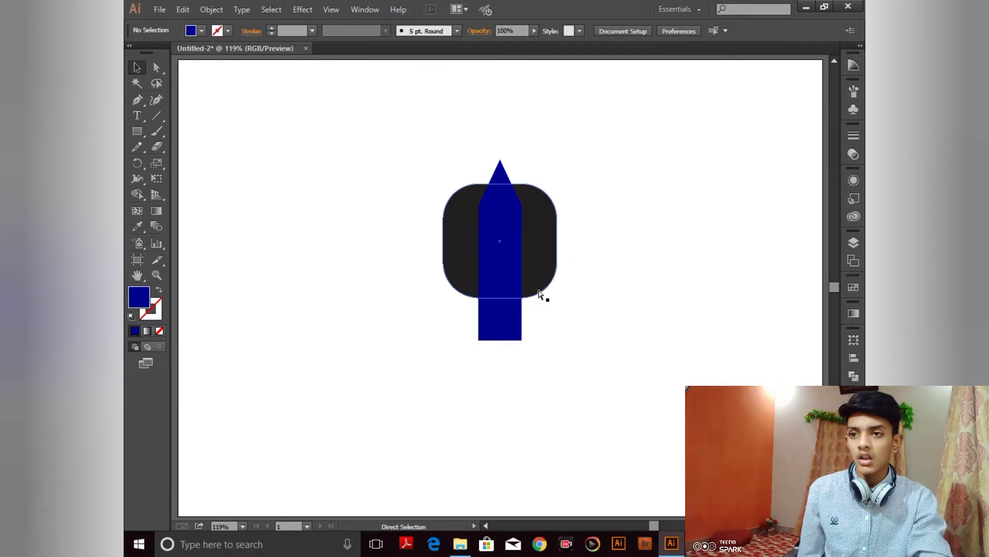
key("ctrl+a")
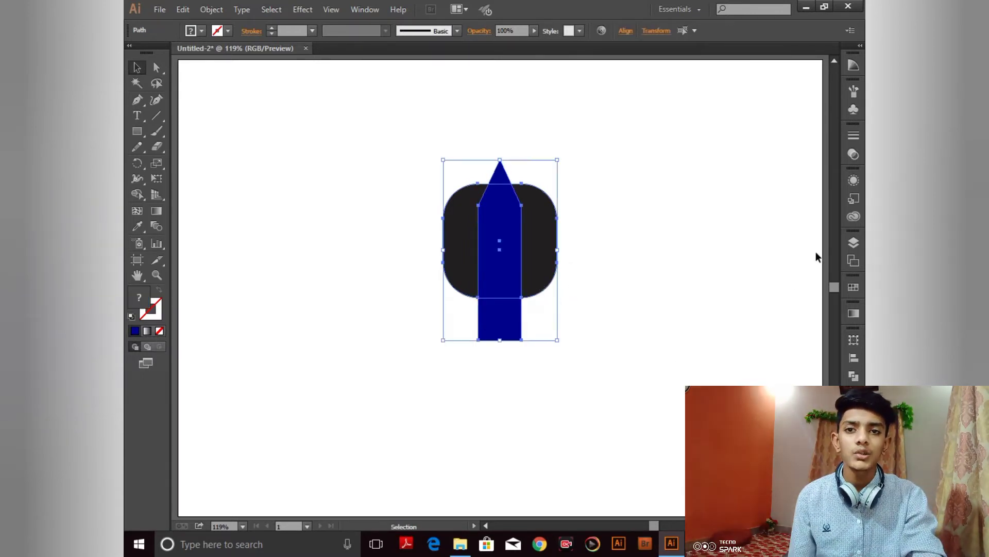
left_click(853, 357)
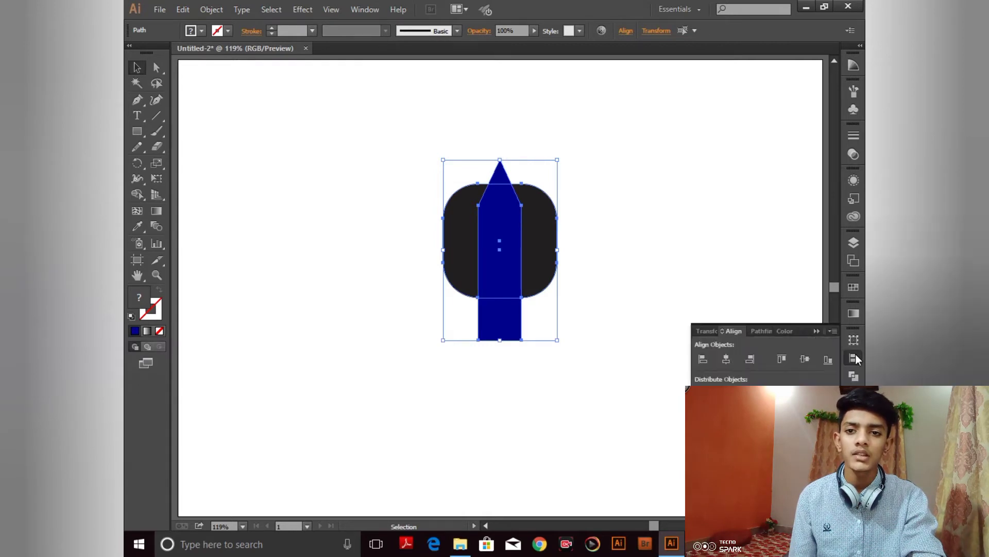
left_click(765, 330)
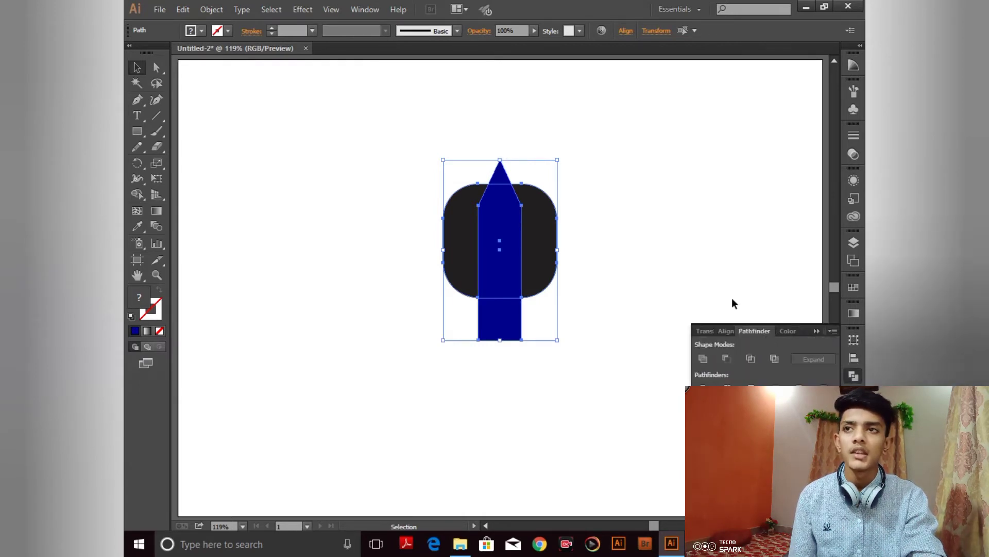
left_click(374, 9)
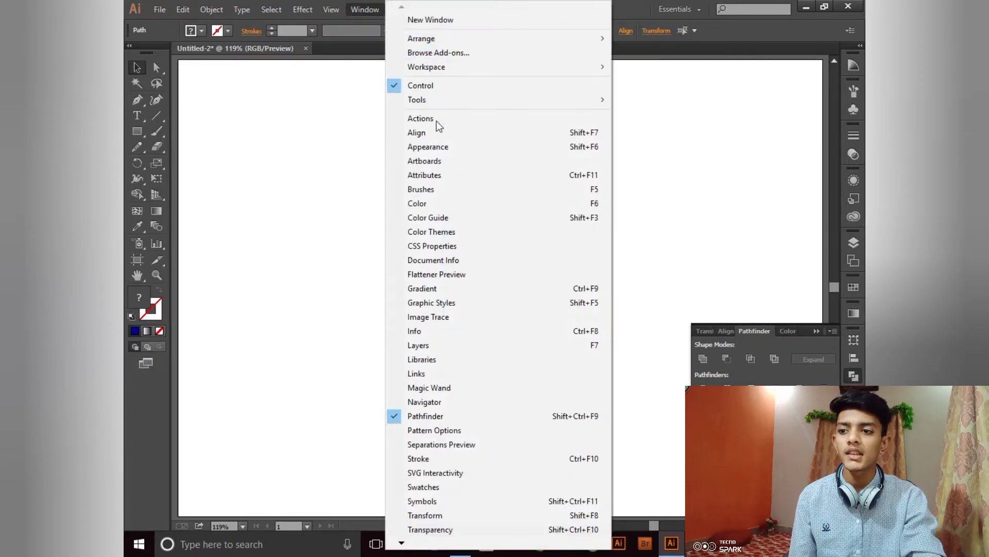
scroll(430, 310, "down", 3)
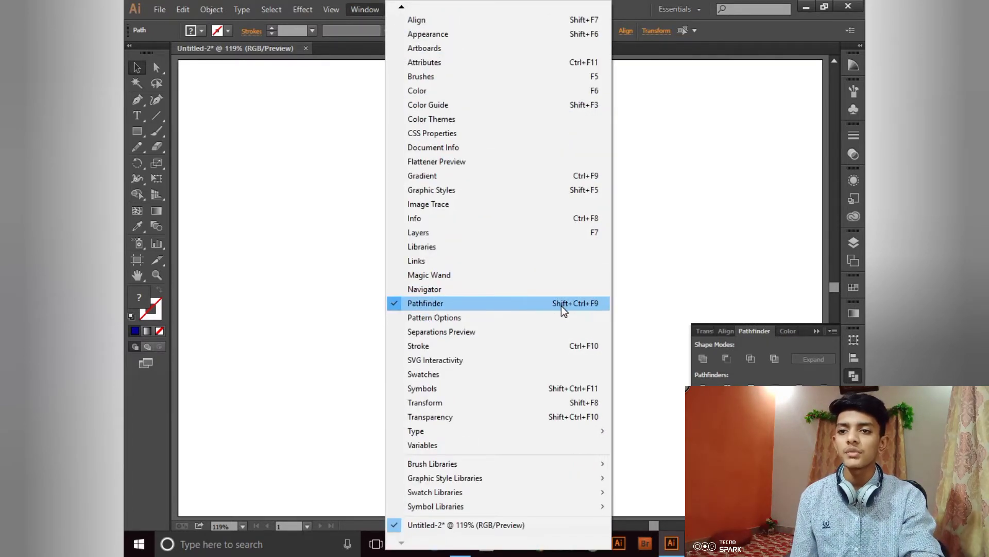
left_click(663, 290)
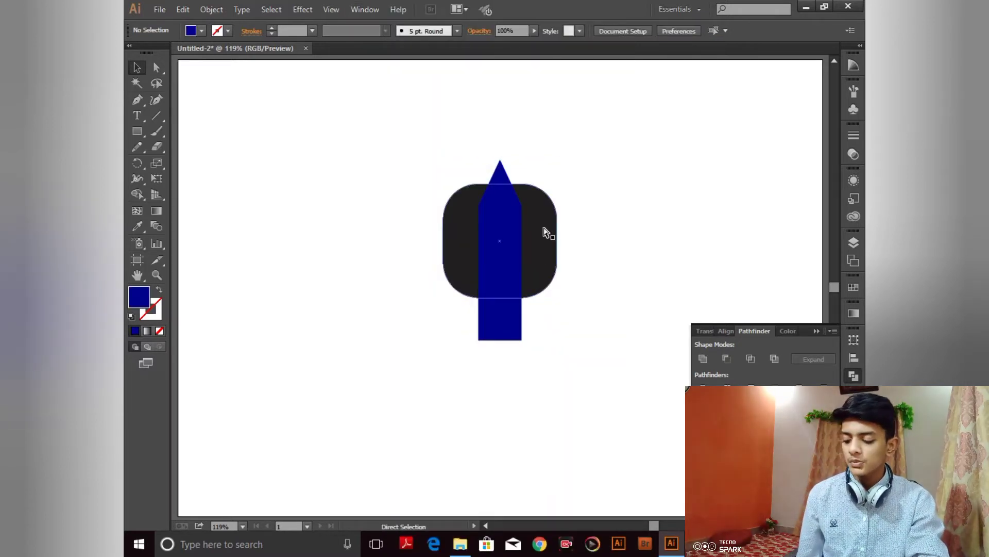
Step: Divide the rounded square and the pointed bar with Pathfinder and ungroup the resulting pieces
key("ctrl+a")
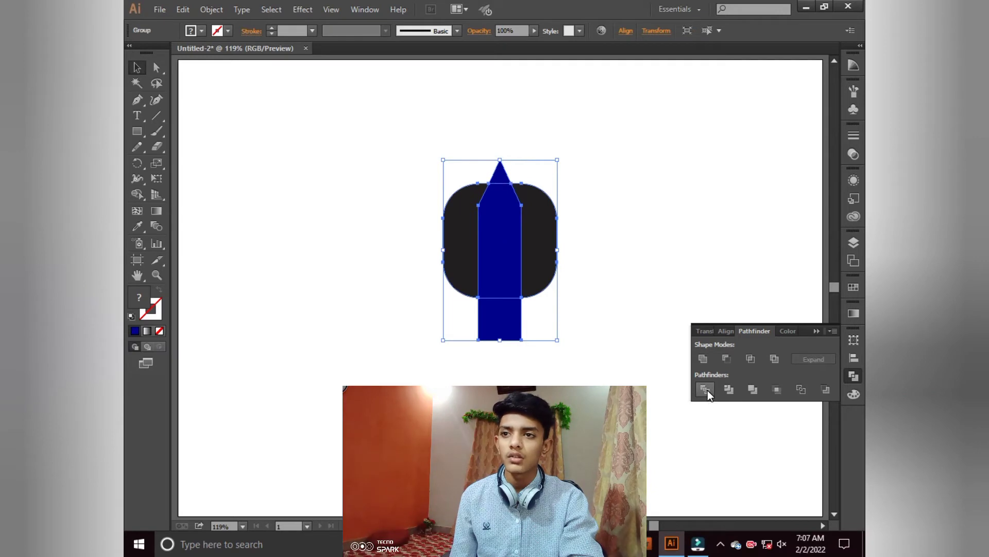
left_click(707, 391)
right_click(506, 248)
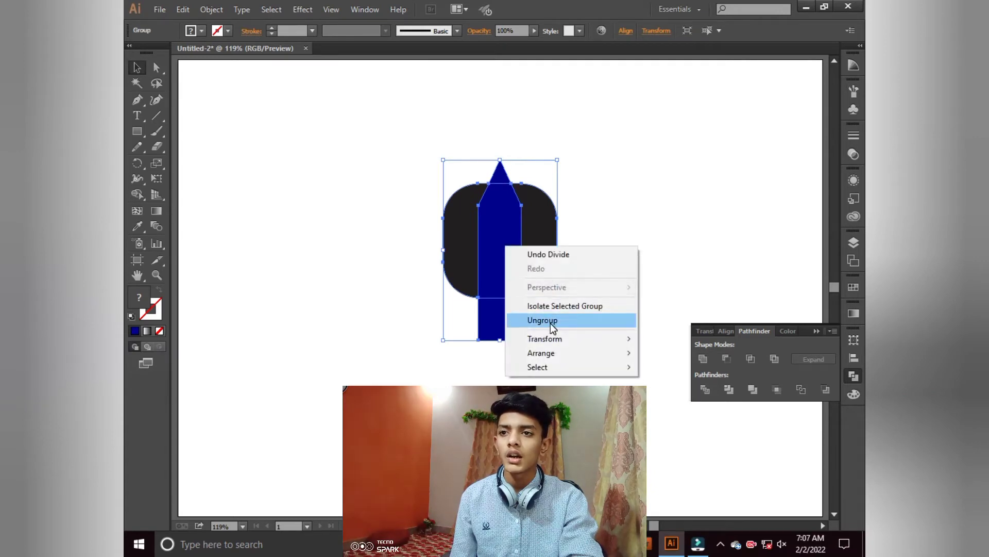
left_click(551, 323)
left_click(538, 311)
left_click(814, 332)
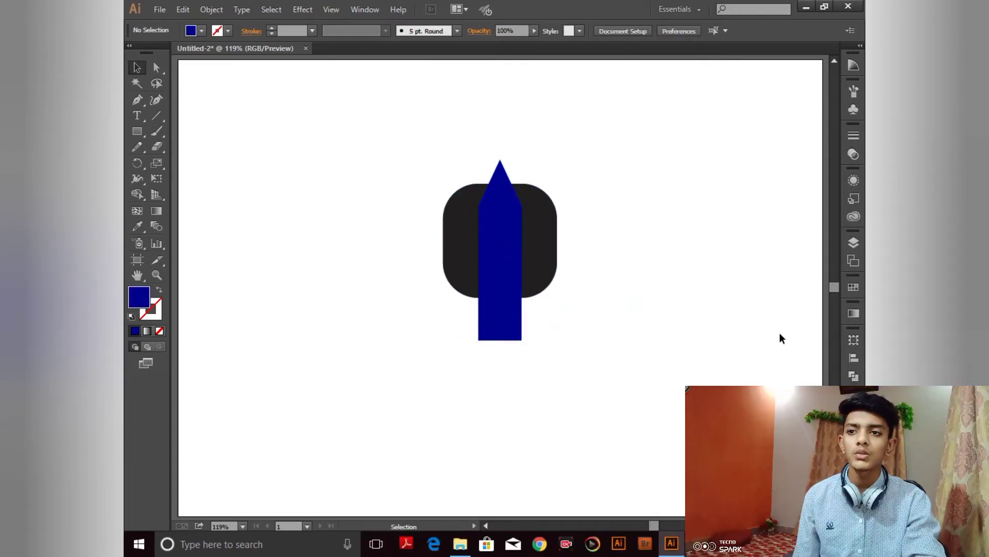
Step: Nudge the right-hand black piece of the divided shape slightly away from the blue bar
left_click(561, 234)
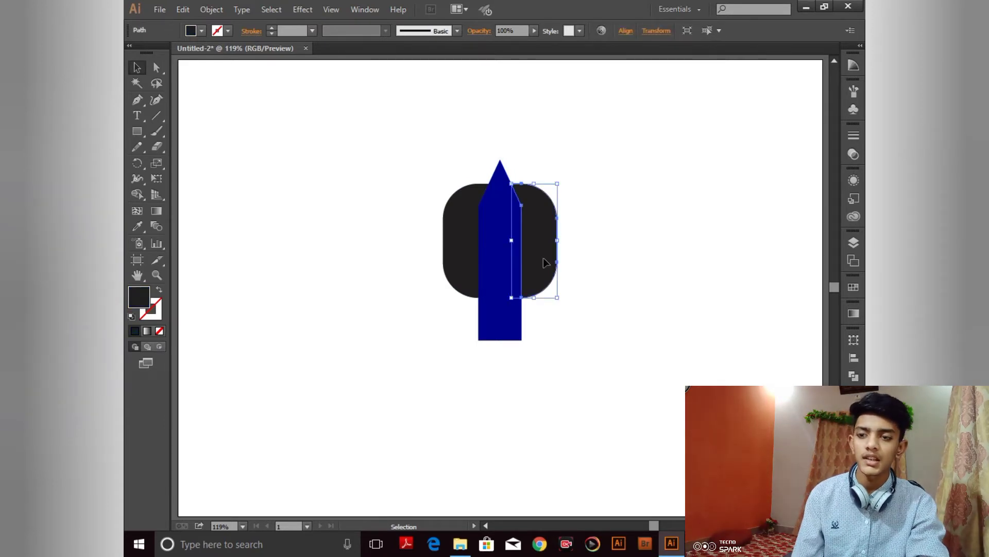
key("Right")
key("Right")
key("Right")
key("Right")
key("Right")
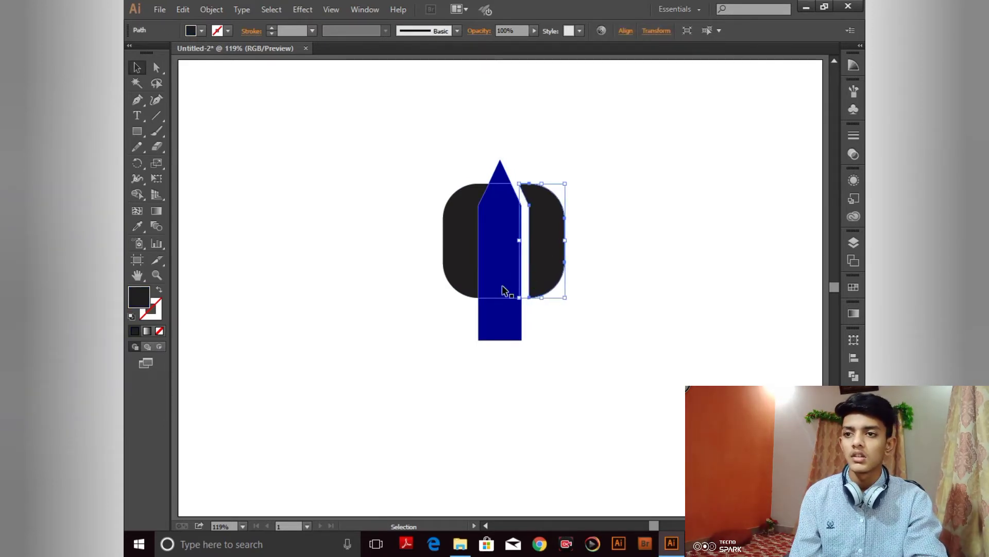
Step: Nudge the blue block below the rounded square down to separate it from the rest of the bar
left_click(509, 318)
key("Down")
key("Down")
key("Down")
key("Down")
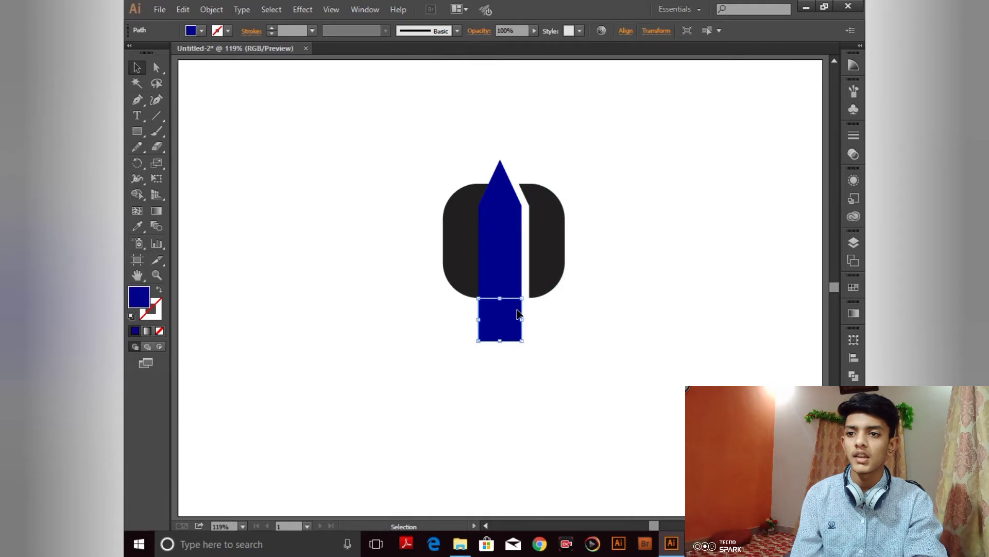
key("Left")
Step: Nudge the left-hand black piece slightly away from the blue bar
left_click(467, 258)
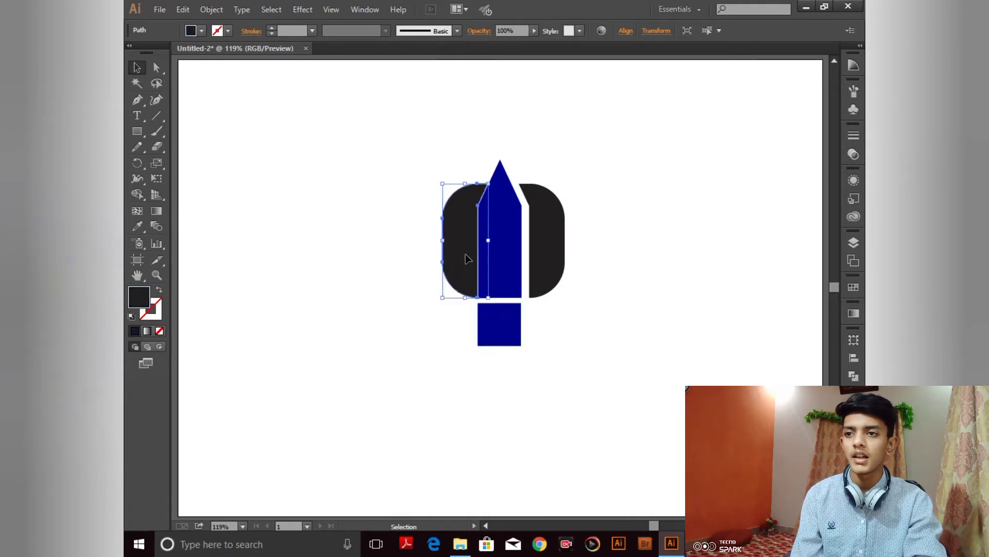
key("Left")
key("a")
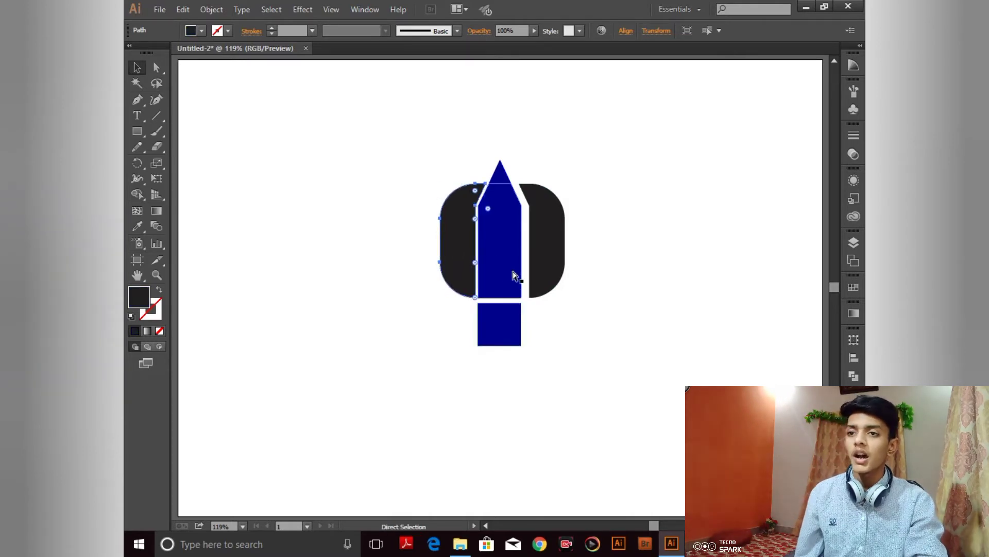
Step: Undo the nudges of the separate pieces together with the ungrouping and the Divide operation
key("ctrl+z")
key("ctrl+z")
key("ctrl+z")
key("ctrl+z")
key("ctrl+z")
key("ctrl+z")
key("ctrl+z")
key("ctrl+z")
key("ctrl+z")
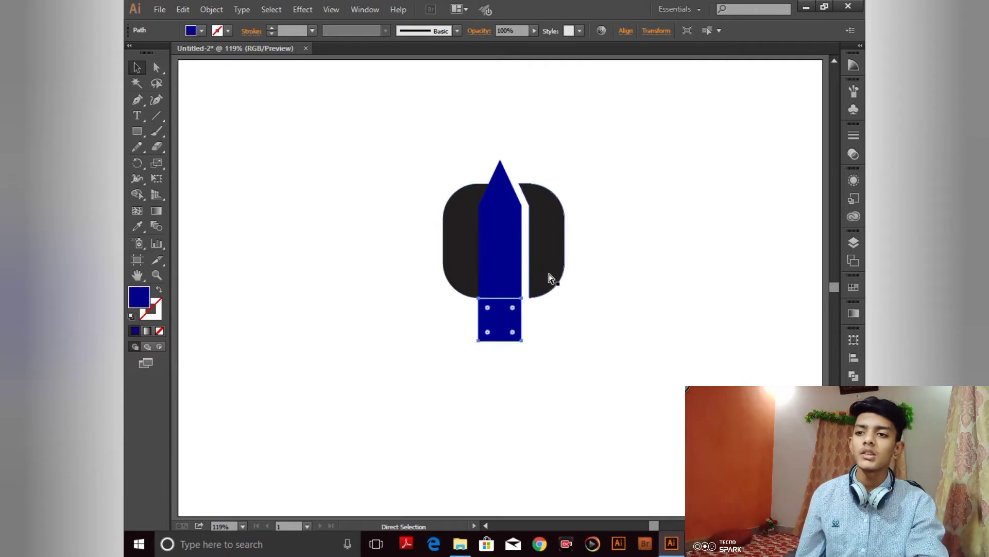
key("ctrl+z")
key("ctrl+z")
key("ctrl+z")
key("ctrl+z")
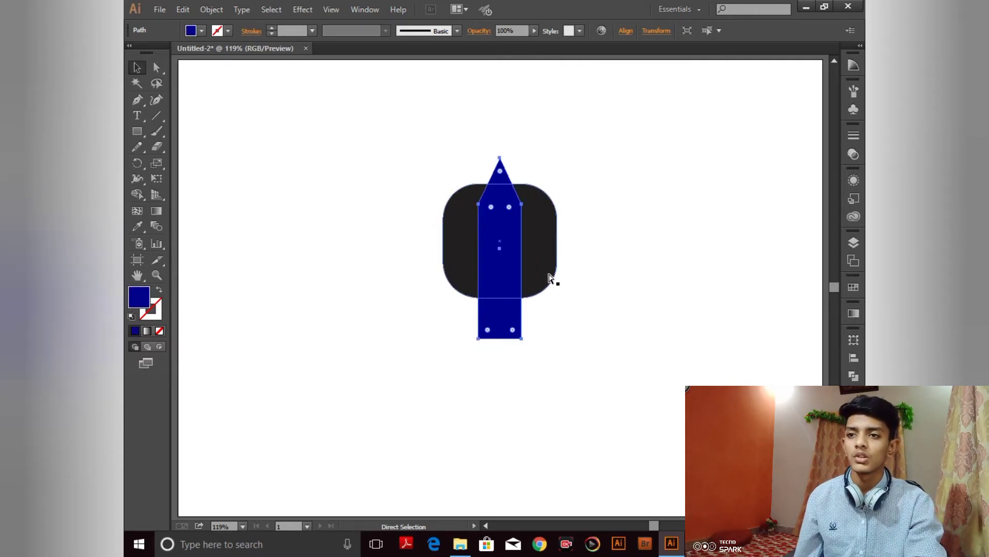
Step: Divide the rounded square and pointed bar again with Pathfinder, ungroup the pieces and deselect them
key("v")
left_click(572, 346)
left_click(512, 328)
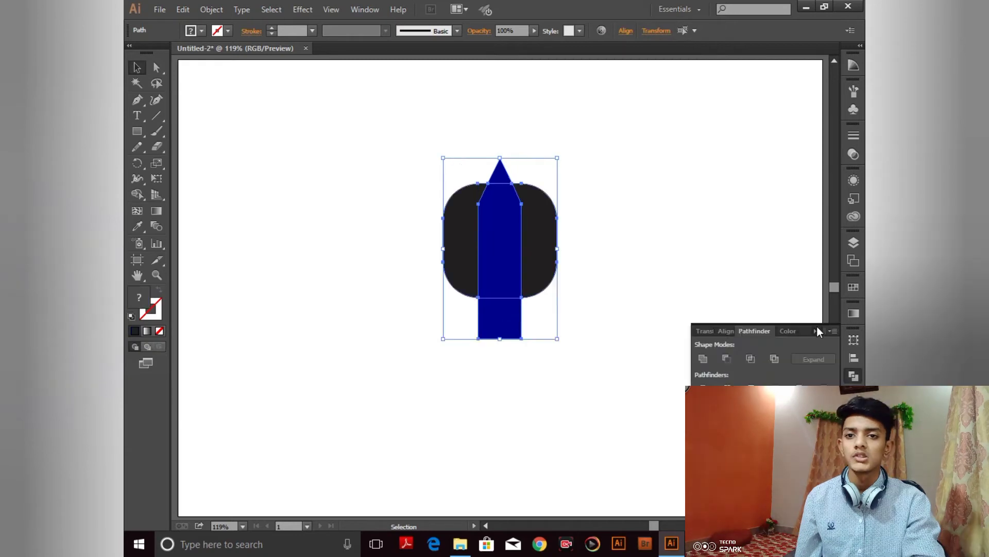
left_click(817, 327)
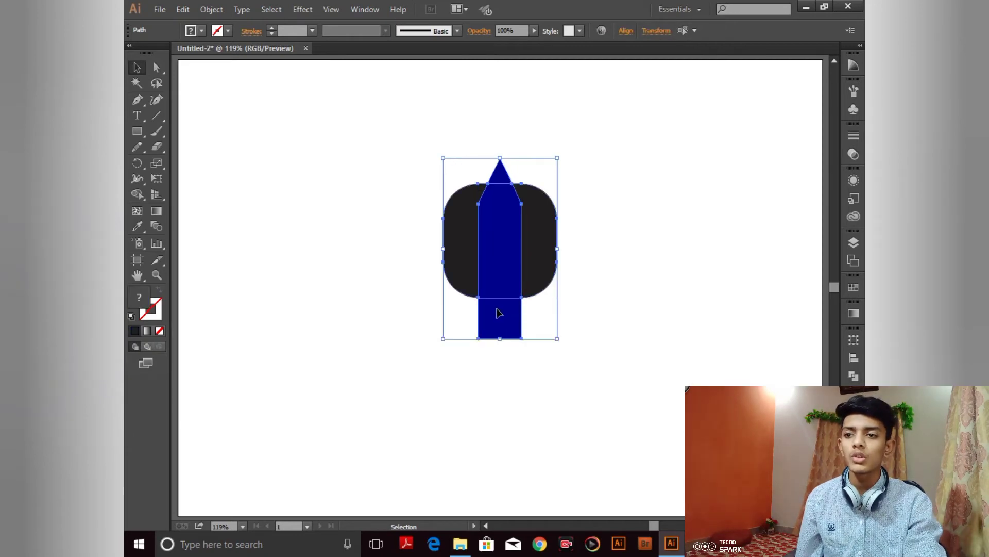
left_click(658, 333)
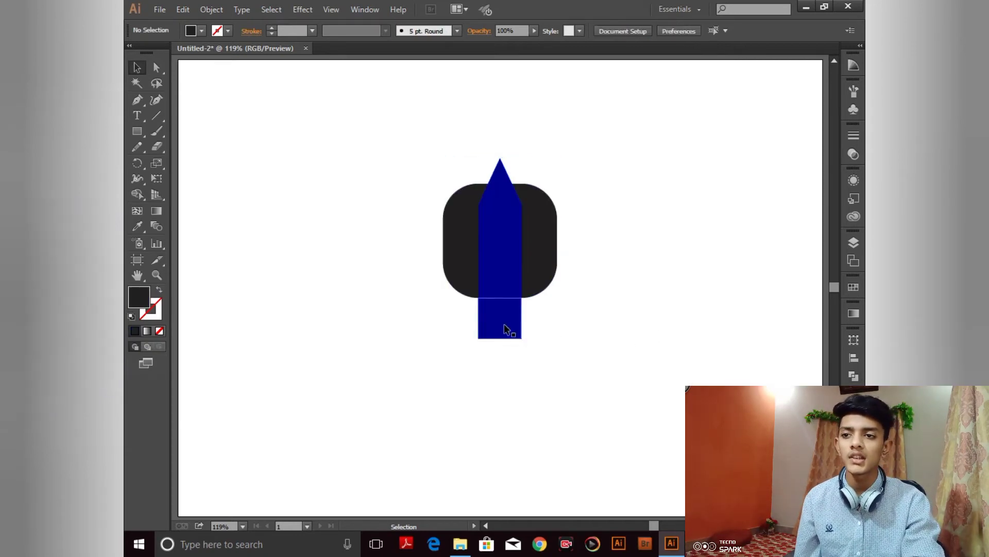
Step: Delete the blue block that projects below the rounded square
left_click(509, 326)
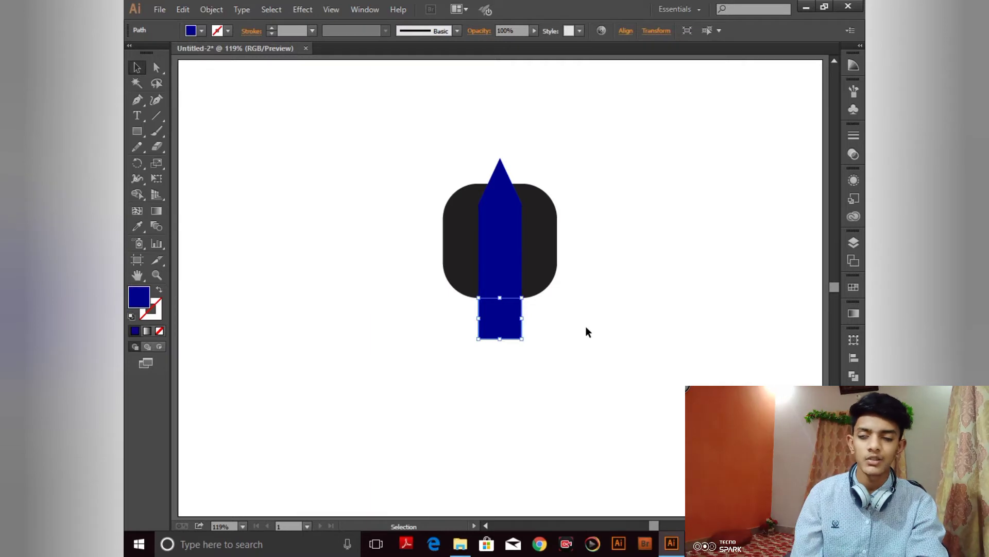
key("Delete")
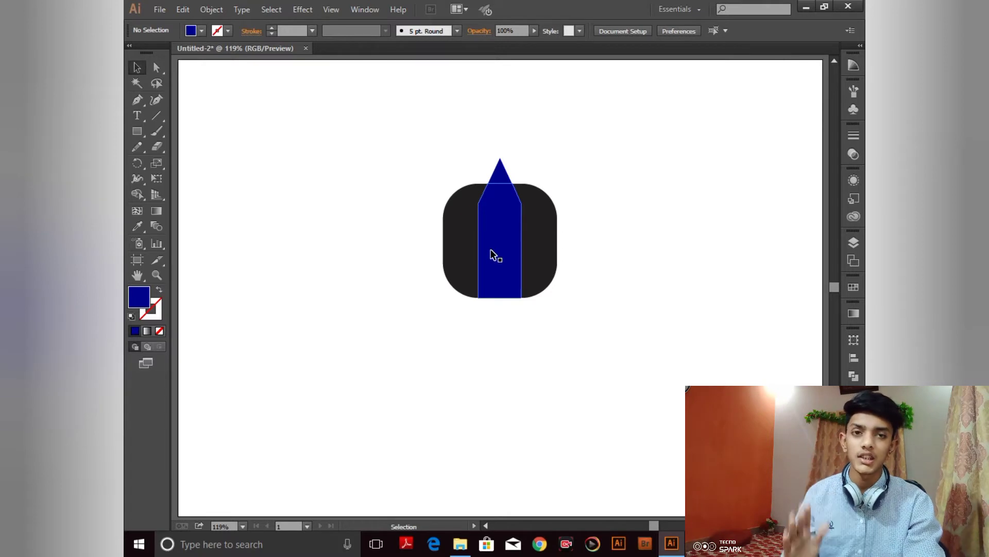
left_click(541, 219)
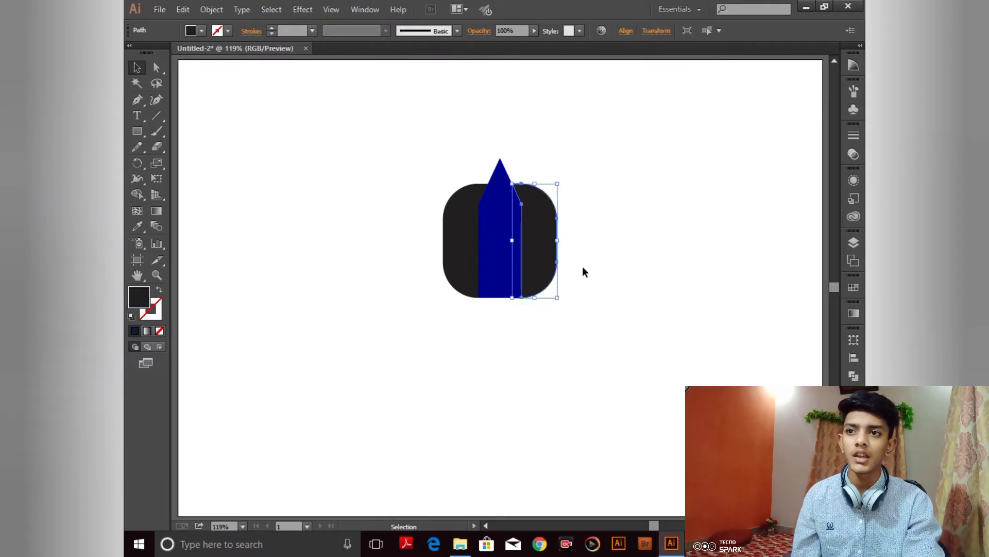
left_click(587, 302)
Step: Cut both slanted edges of the blue tip with the Scissors tool, about midway between its point and the rounded square
key("a")
key("ctrl+=")
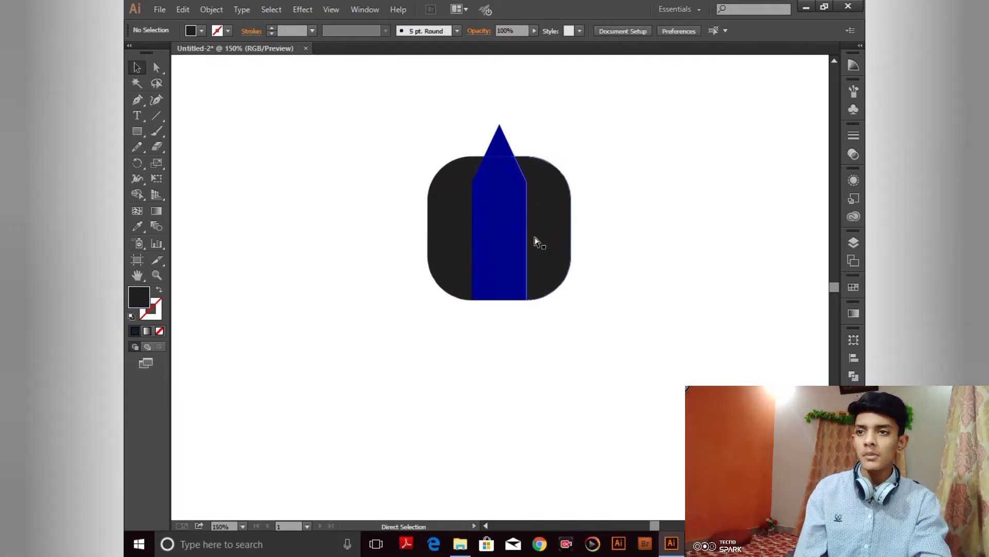
key("ctrl+=")
key("ctrl+=")
key("ctrl+=")
key("ctrl+=")
scroll(567, 232, "up", 8)
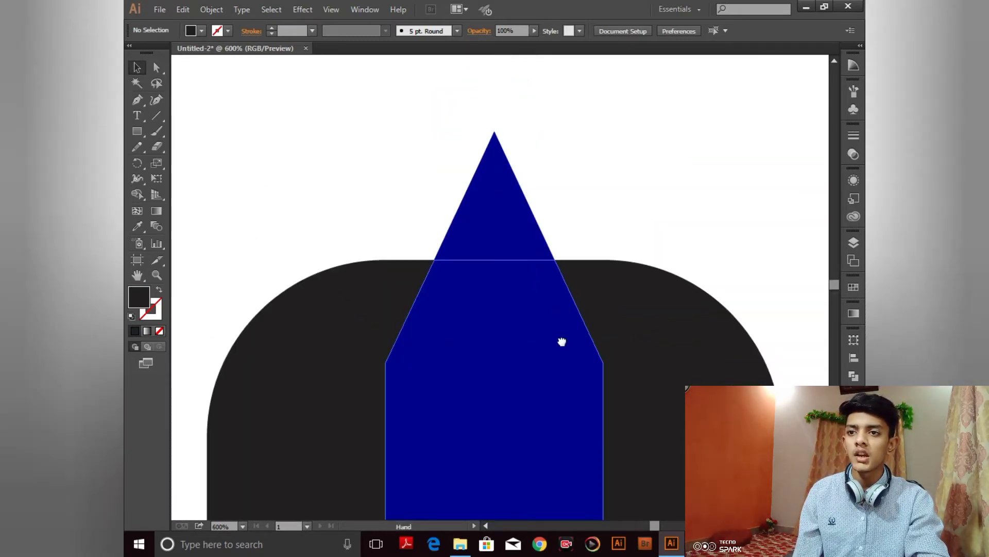
scroll(562, 342, "up", 3)
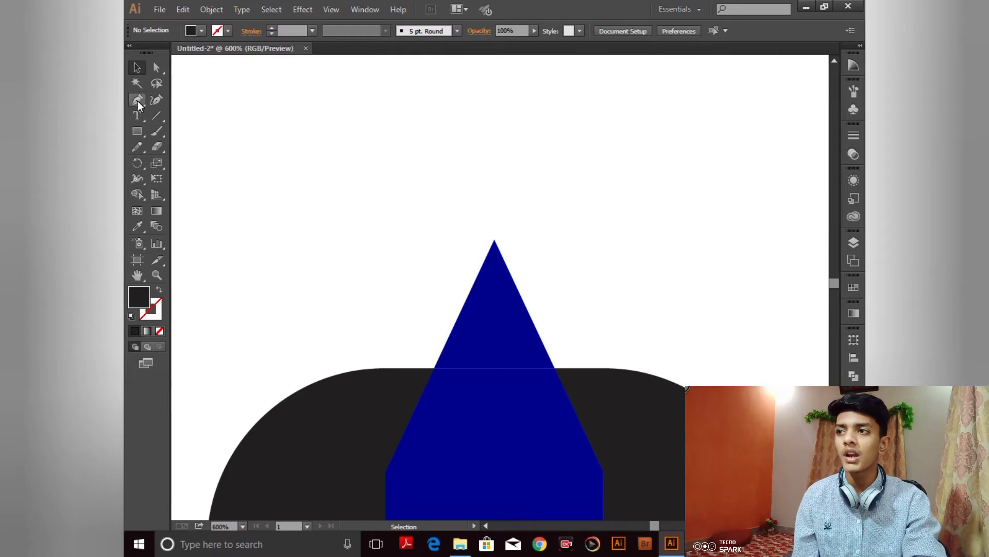
left_click_drag(137, 101, 161, 101)
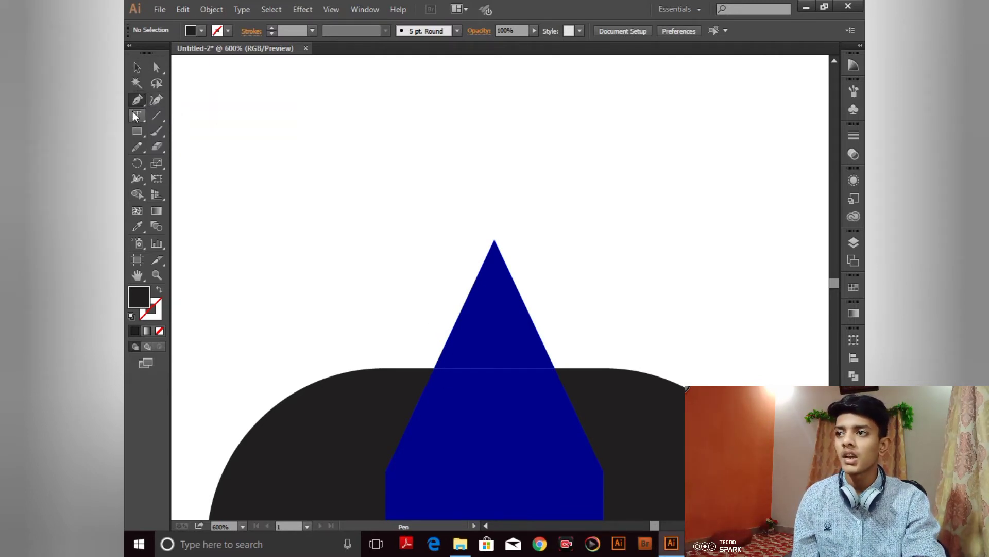
left_click_drag(148, 116, 203, 124)
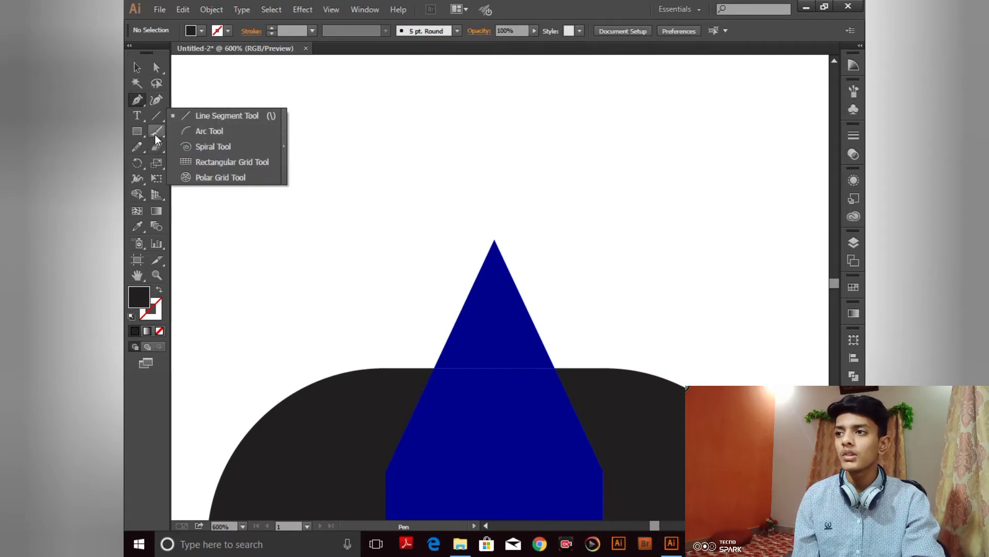
left_click(157, 148)
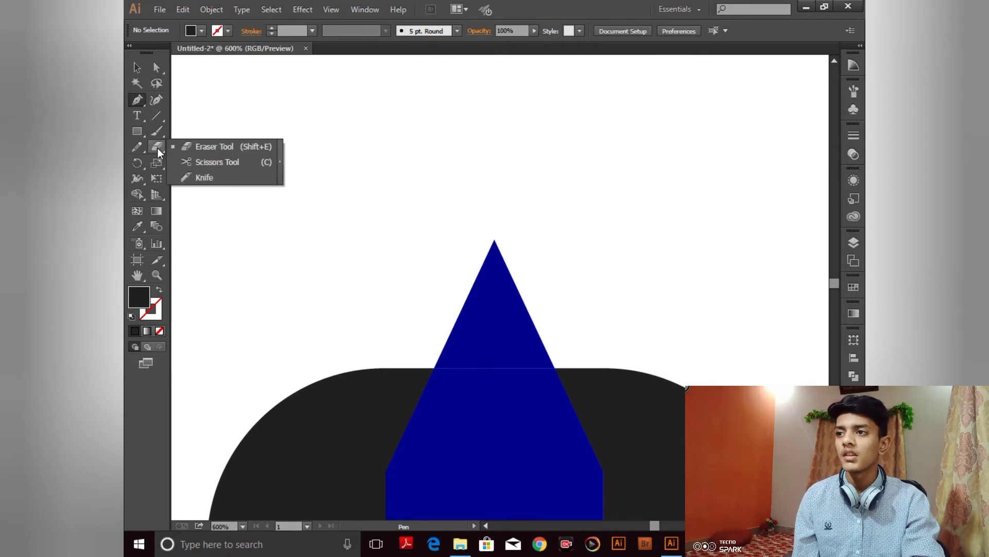
left_click(205, 164)
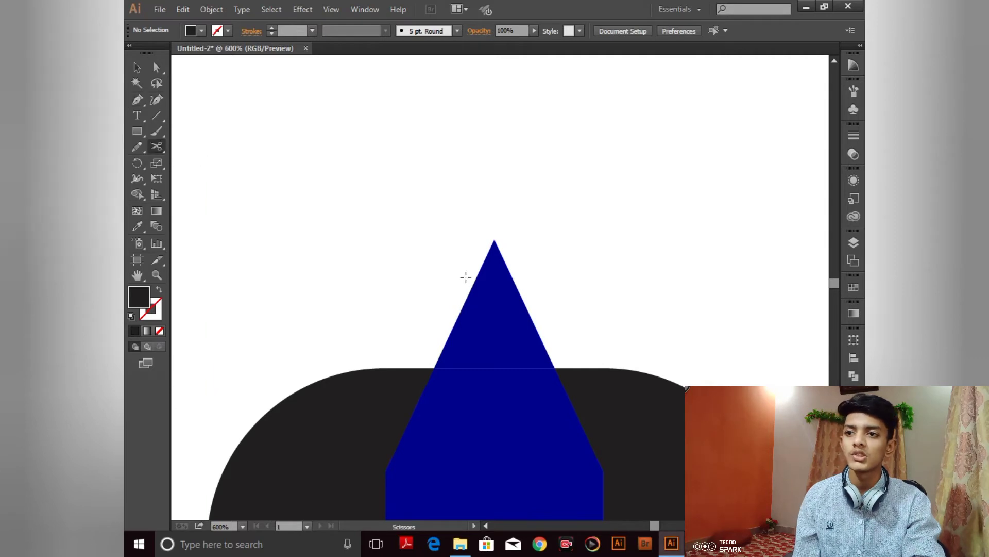
left_click(460, 314)
left_click(377, 315, "ctrl")
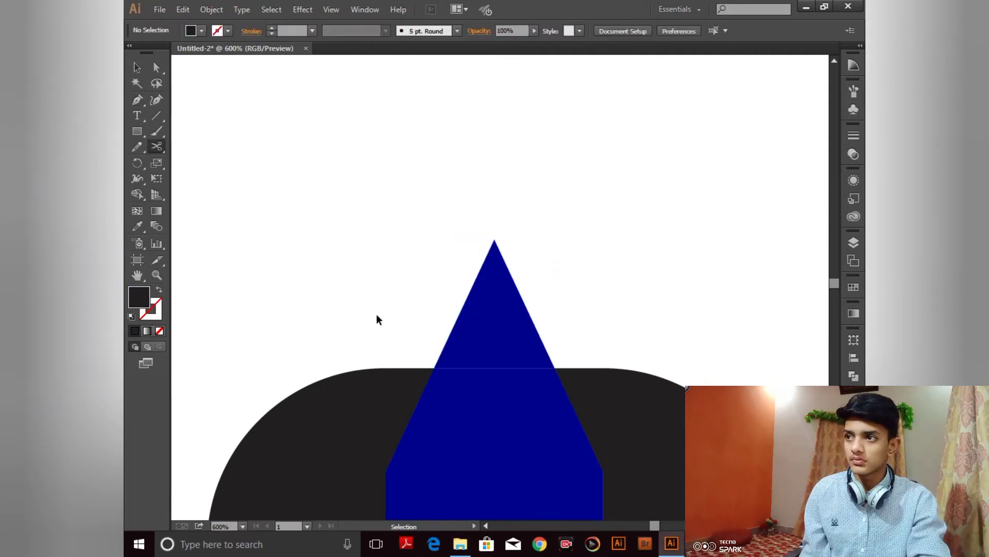
left_click(461, 313)
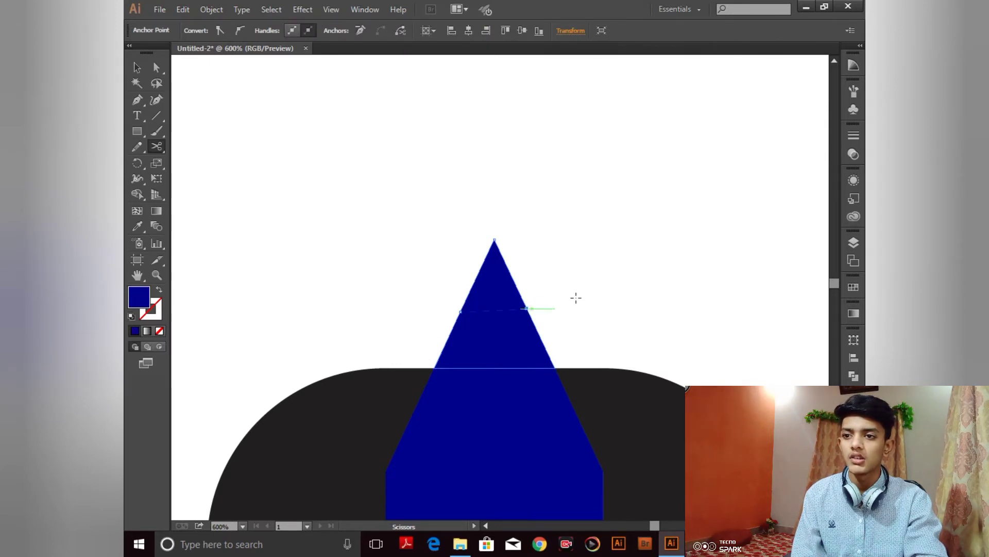
Step: Delete the blue tip section between the scissors cut and the rounded square's upper edge, keeping the small triangle
left_click(137, 67)
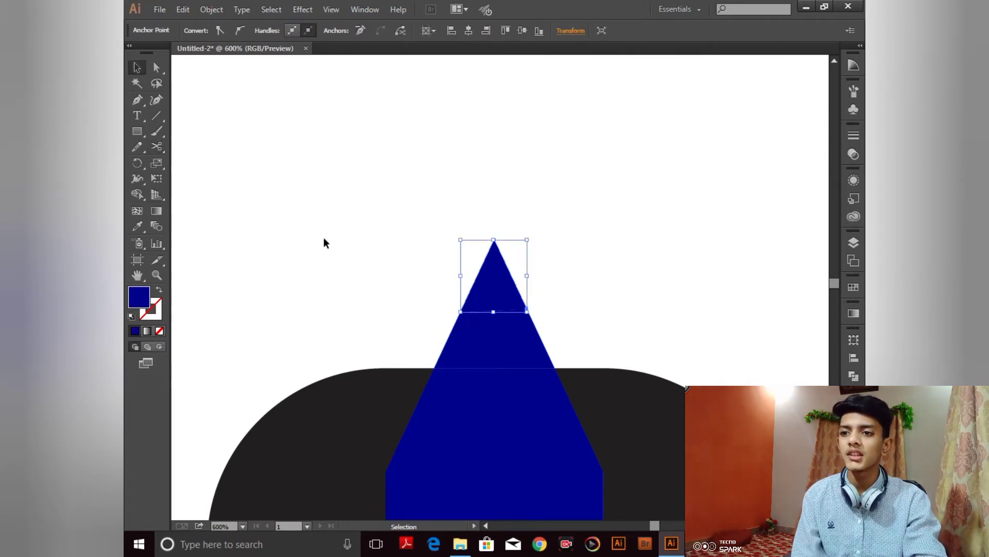
left_click(515, 350)
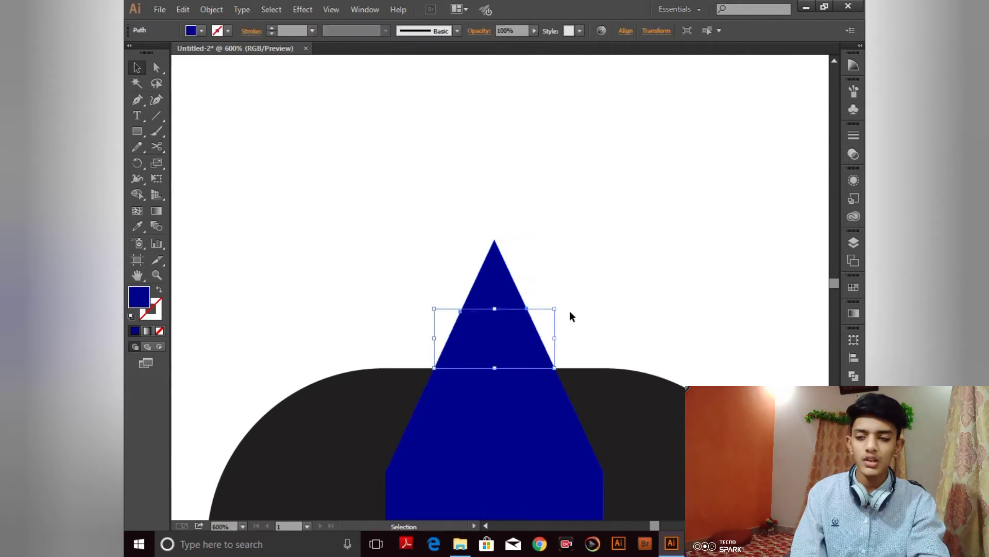
key("Delete")
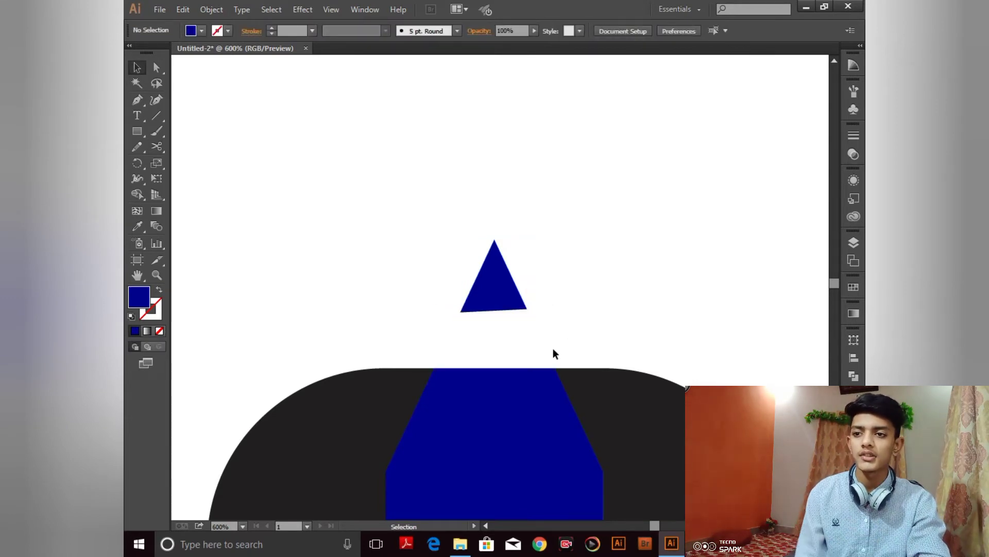
Step: Delete the blue body between the two black halves of the rounded square, leaving an open pencil-shaped gap
left_click(497, 436)
key("Delete")
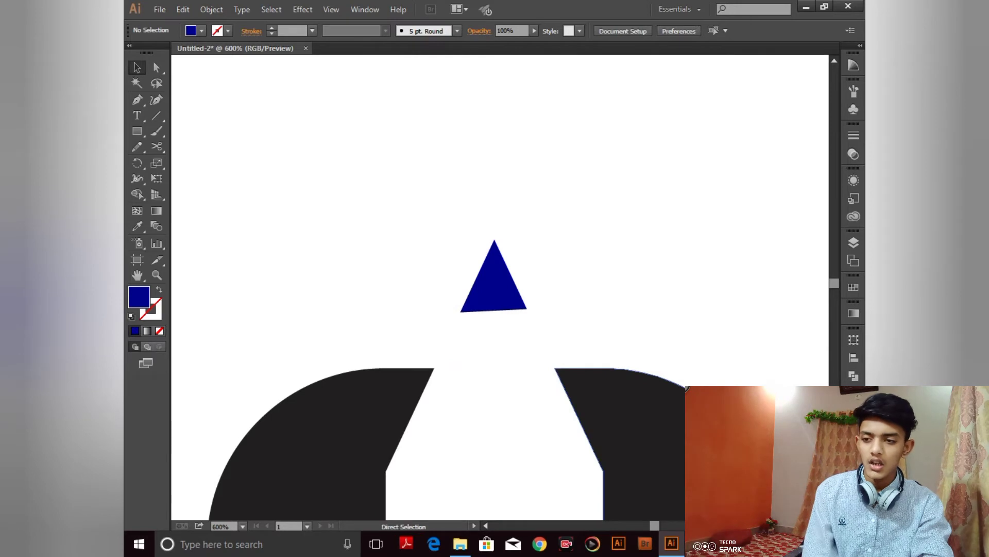
key("ctrl+minus")
key("ctrl+minus")
key("ctrl+minus")
key("ctrl+minus")
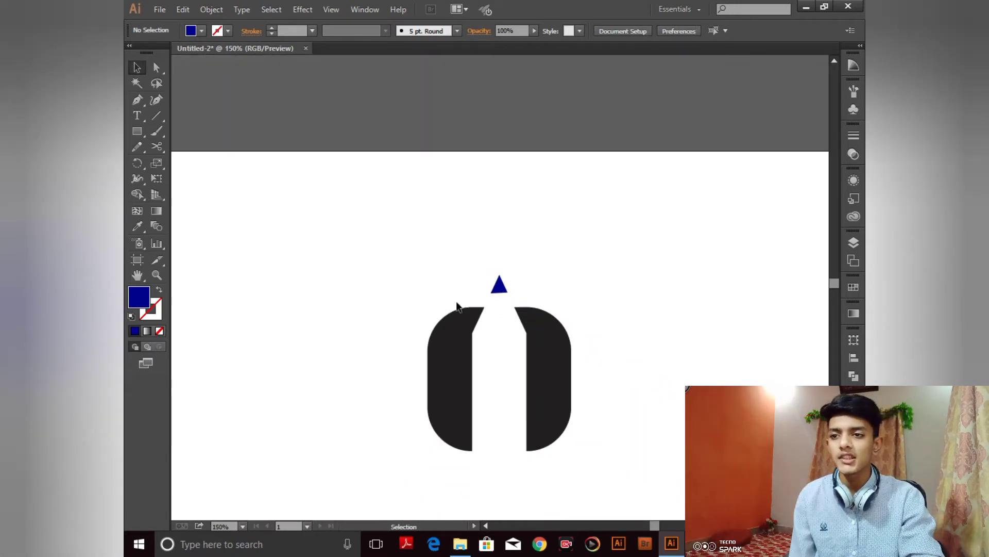
Step: Level the small blue triangle's base by moving its lower-right anchor point down in line with the lower-left one
left_click(500, 285)
key("a")
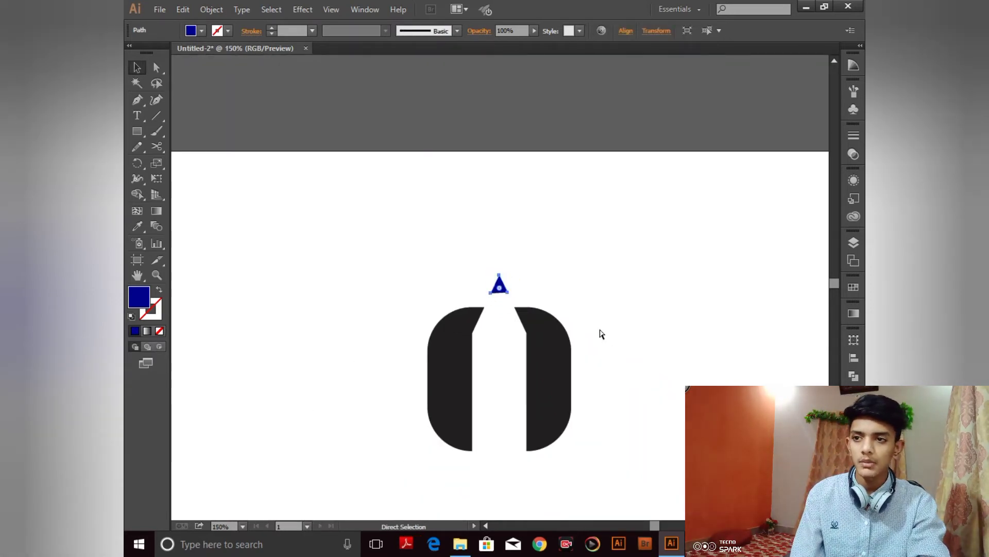
key("ctrl+plus")
key("ctrl+plus")
key("ctrl+plus")
key("ctrl+plus")
key("ctrl+plus")
key("ctrl+plus")
key("v")
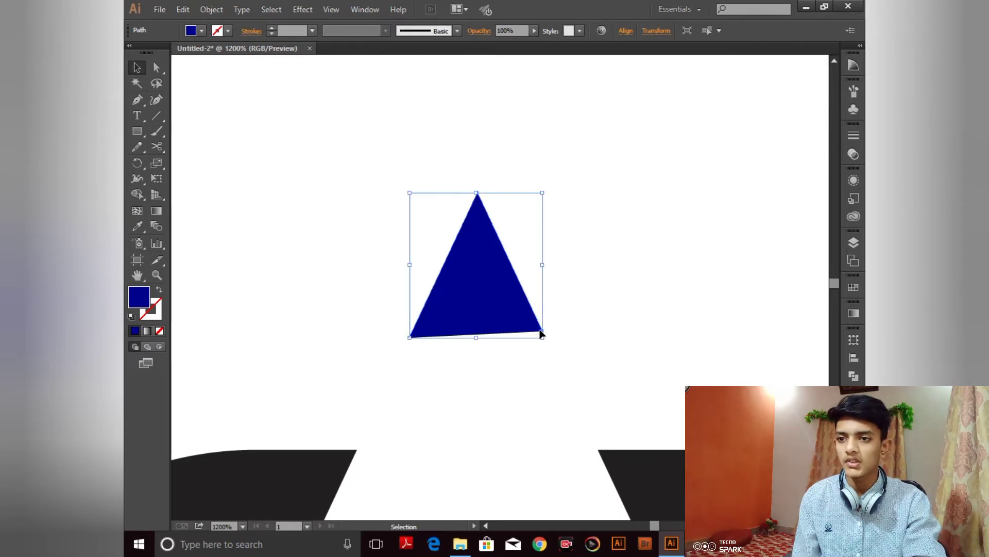
key("a")
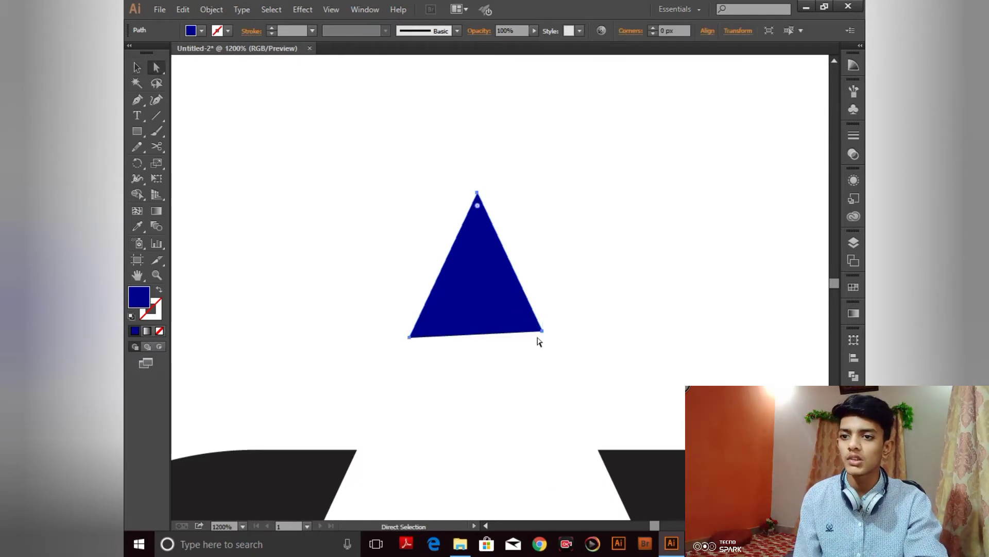
left_click(542, 331)
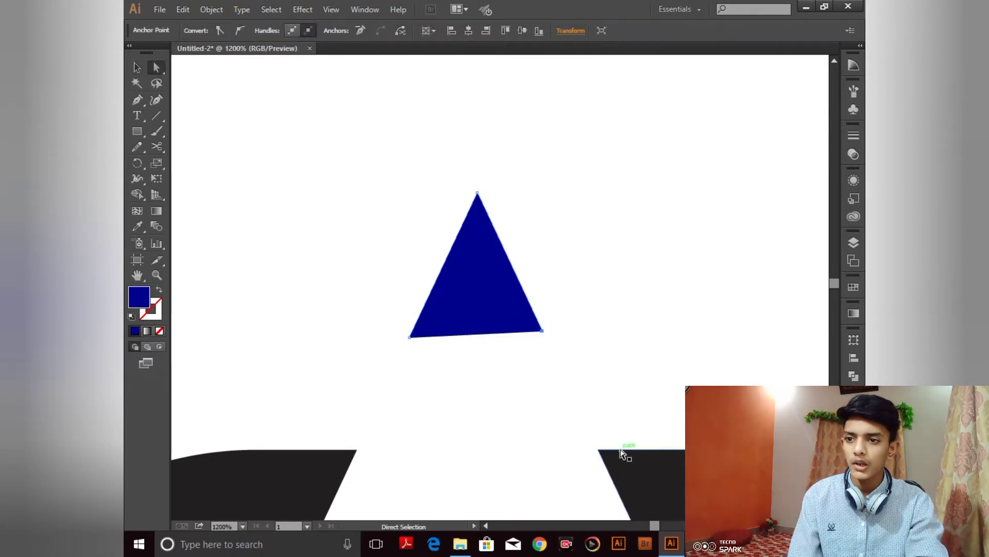
left_click(603, 294)
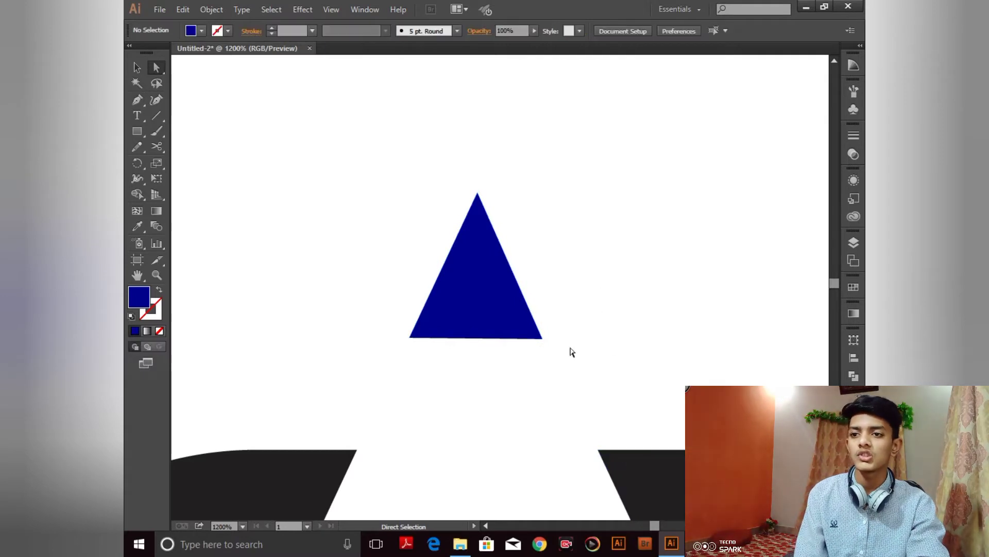
Step: Round the apex of the small blue triangle with a corner radius of about 2.8 px
left_click(497, 322)
key("ctrl+minus")
key("ctrl+minus")
key("ctrl+minus")
key("ctrl+minus")
left_click(593, 284)
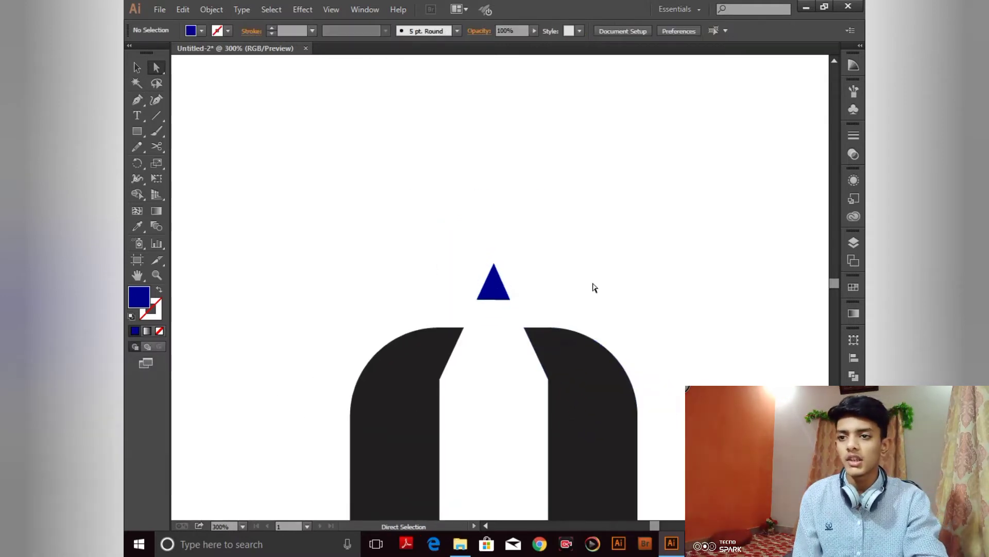
left_click(503, 287)
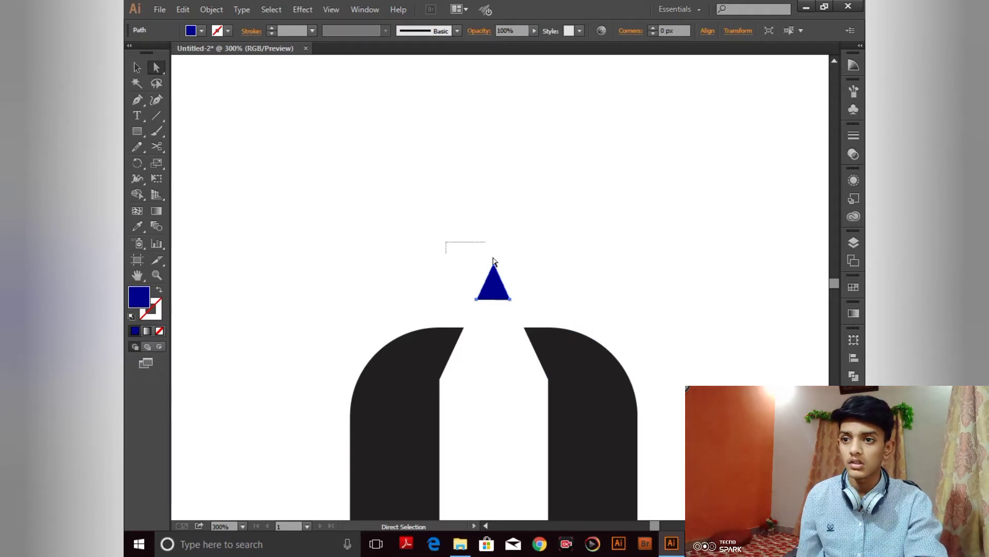
left_click_drag(493, 260, 495, 289)
left_click(529, 301)
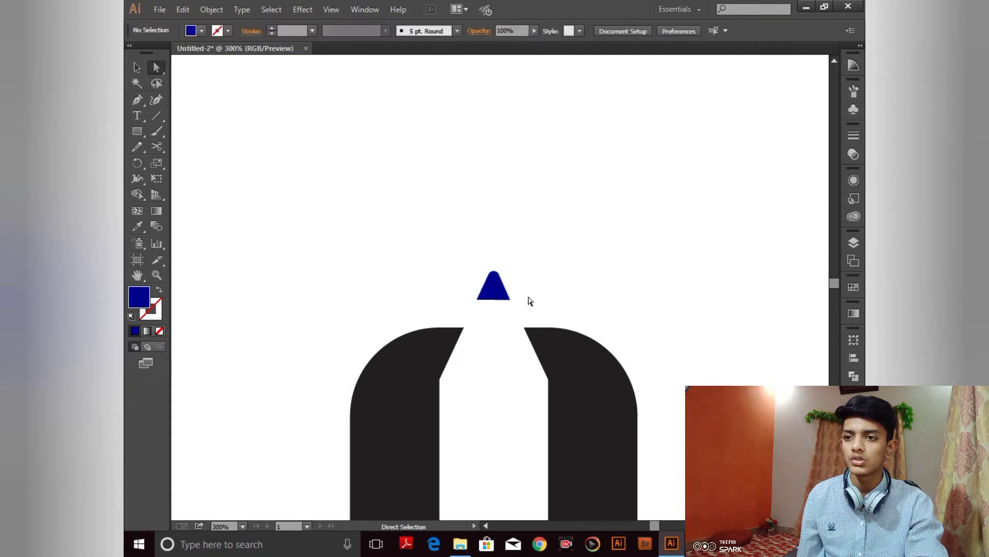
Step: Reduce the rounding of the triangle's apex slightly so its tip is a little sharper, and deselect it
key("ctrl+plus")
key("ctrl+plus")
key("ctrl+plus")
key("ctrl+plus")
key("ctrl+plus")
key("ctrl+plus")
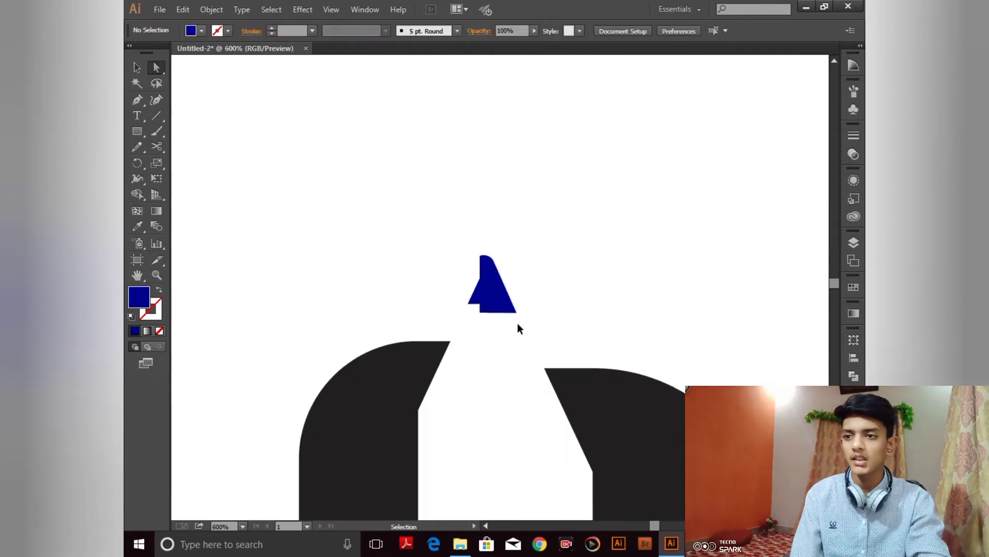
left_click(531, 354)
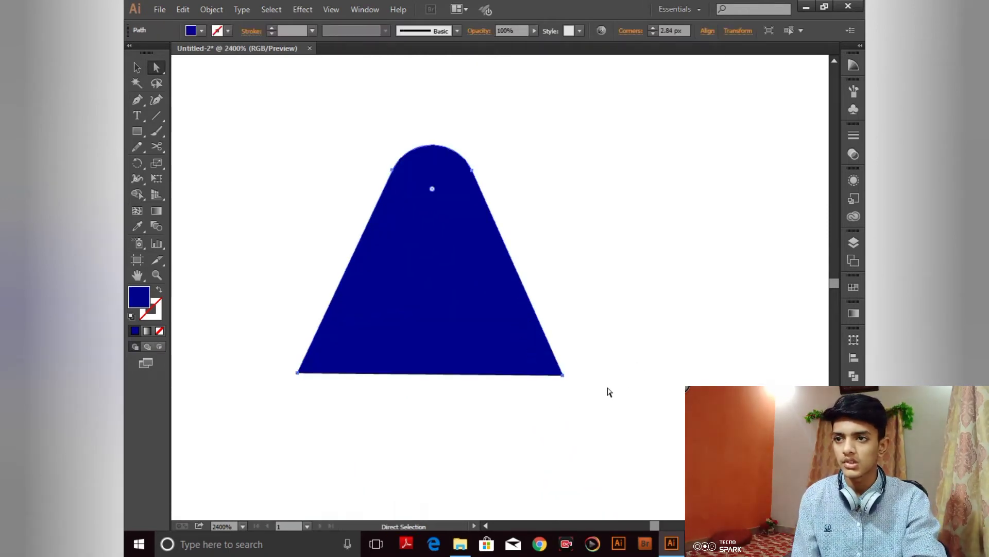
key("ctrl+minus")
key("ctrl+minus")
key("ctrl+minus")
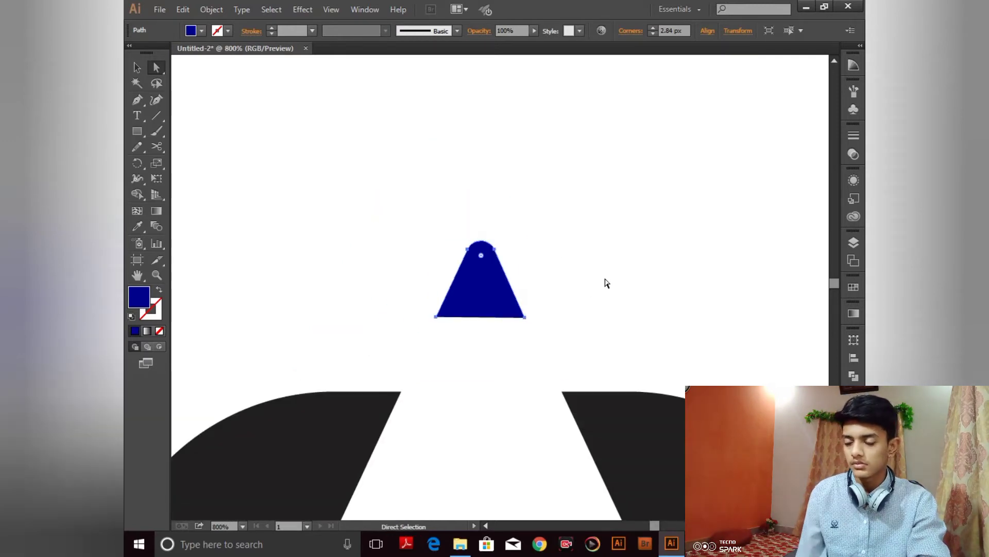
left_click_drag(586, 256, 590, 232)
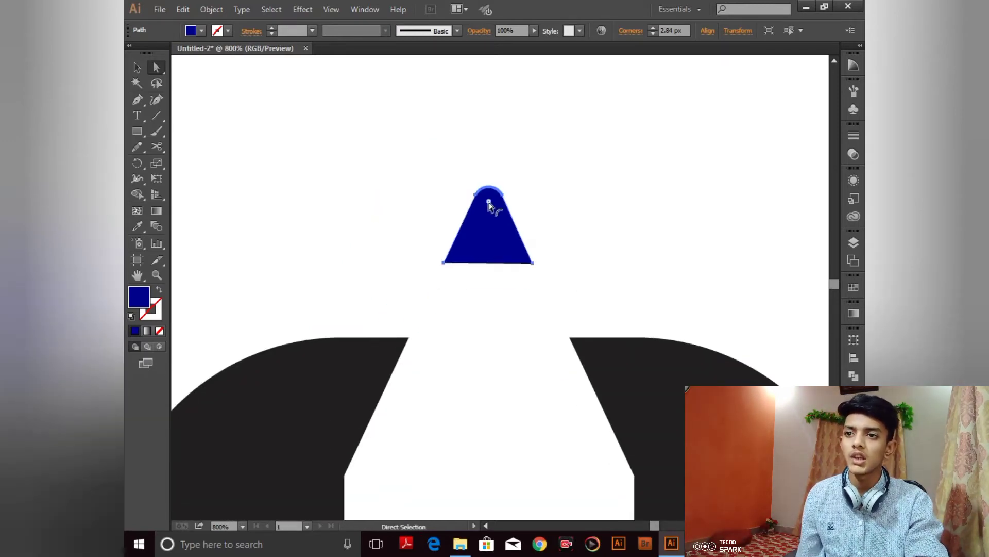
left_click_drag(489, 205, 490, 199)
left_click(576, 230)
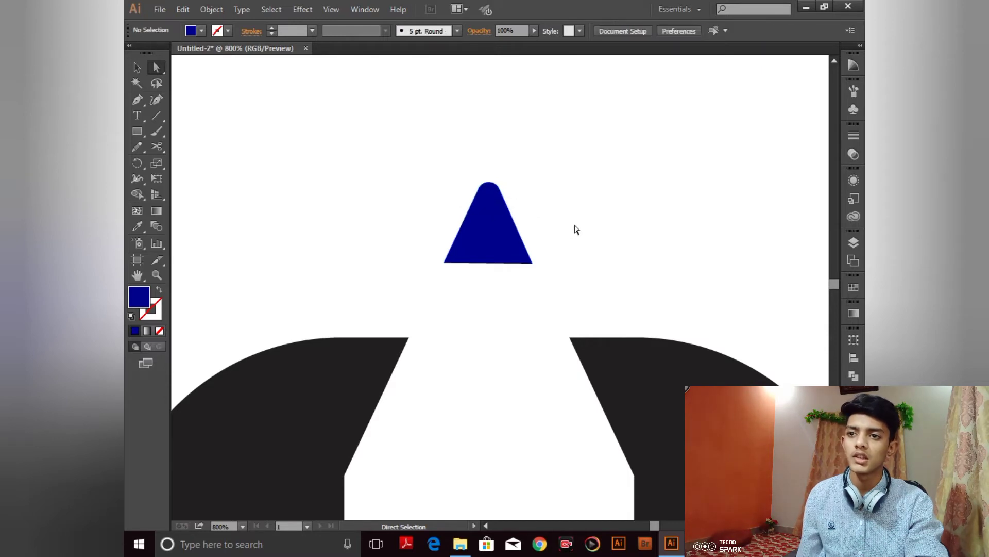
Step: Draw a narrow, tall blue rounded rectangle beside the right black half, with its corner radius raised until the ends are fully round
key("ctrl+minus")
key("ctrl+minus")
key("ctrl+minus")
key("ctrl+minus")
key("ctrl+minus")
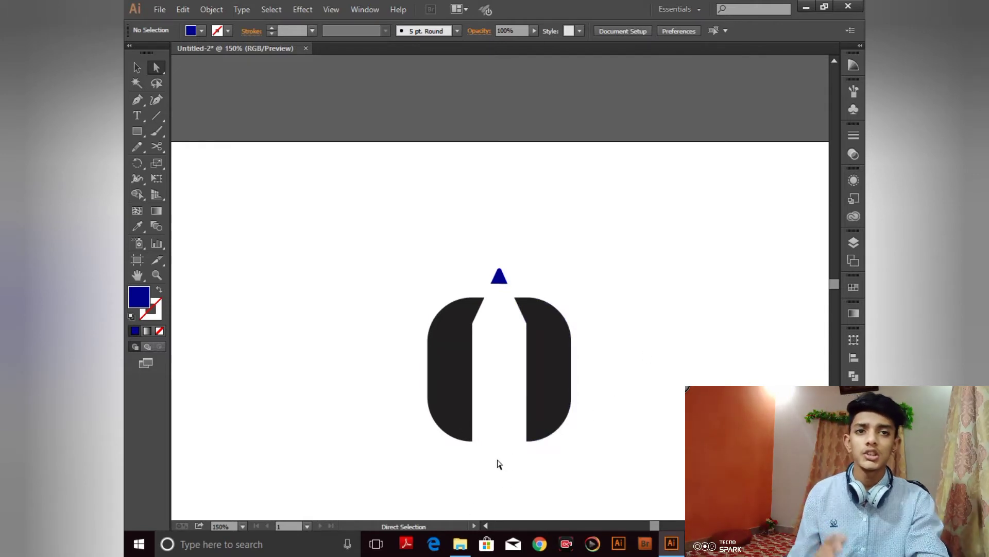
left_click(133, 135)
left_click(190, 146)
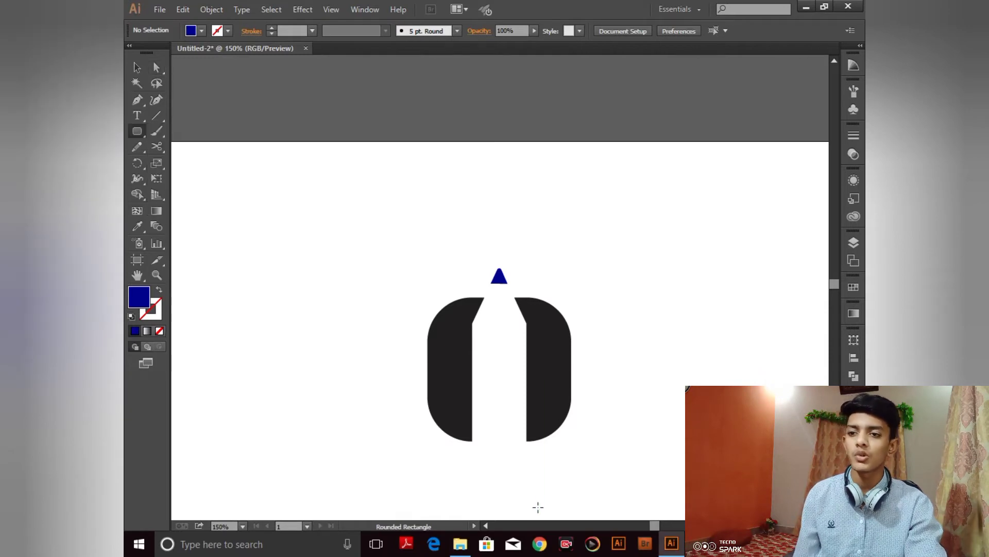
left_click_drag(609, 302, 622, 467)
key("Down")
key("Up")
key("Up")
key("Up")
key("Up")
key("Up")
key("Up")
key("Up")
key("Up")
key("Up")
key("Up")
key("Up")
key("Up")
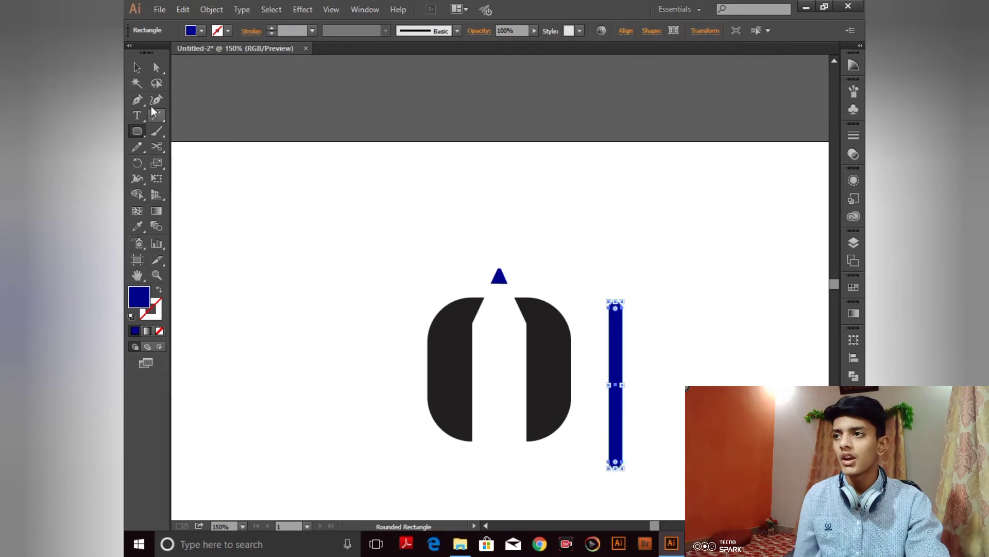
Step: Place the blue bar and a parallel copy in the white gap, centring the pair with their tops level with the gap's shoulders
left_click(137, 67)
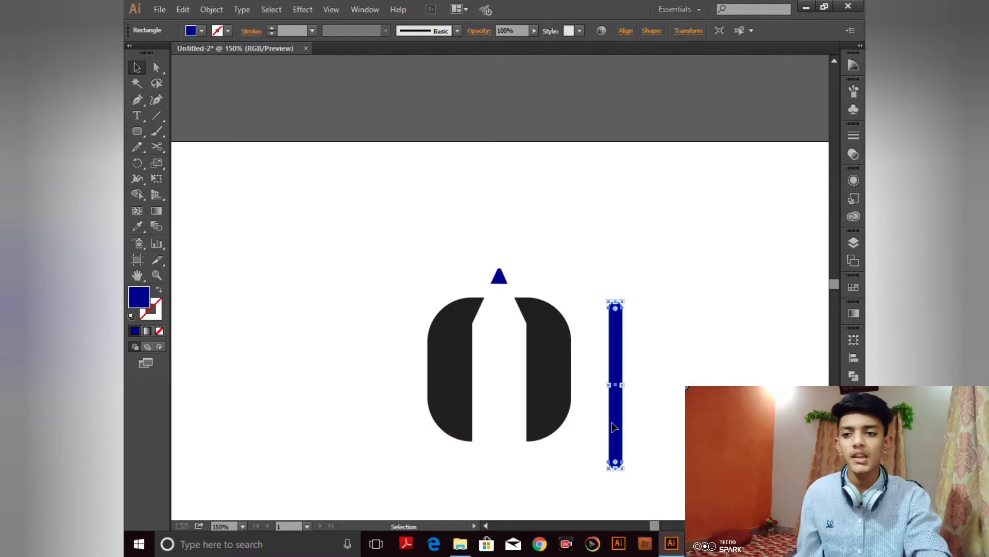
left_click_drag(614, 427, 515, 441)
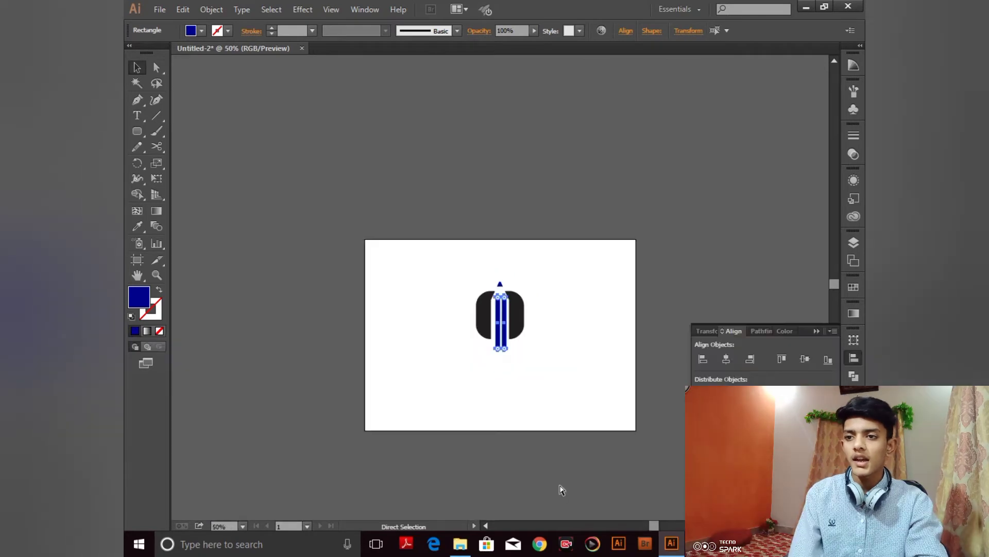
scroll(558, 488, "up", 4)
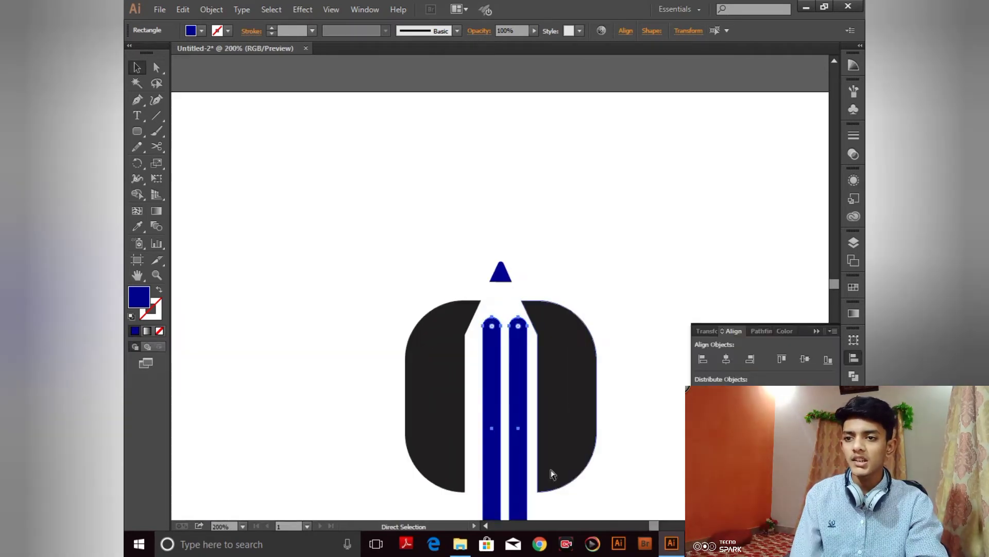
left_click_drag(547, 416, 596, 258)
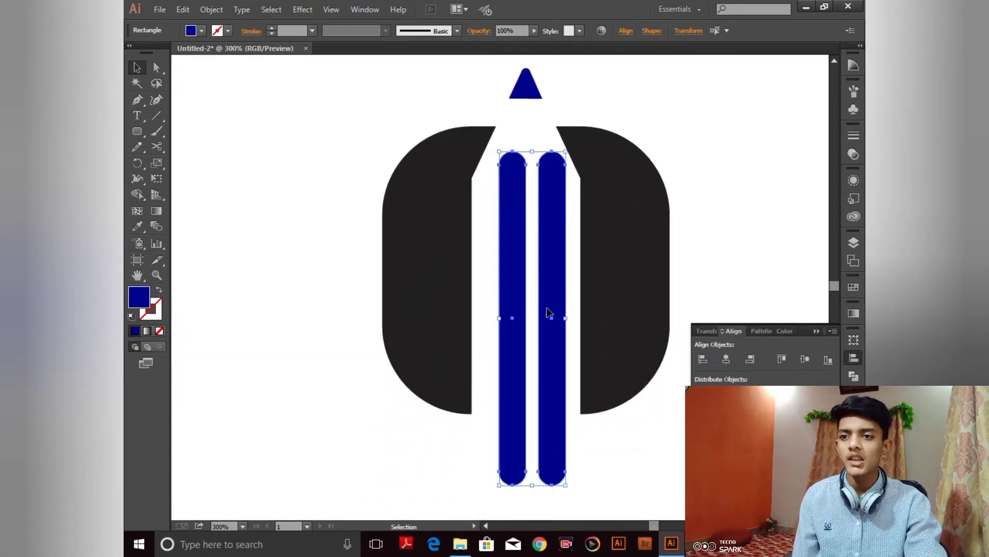
left_click_drag(550, 297, 542, 332)
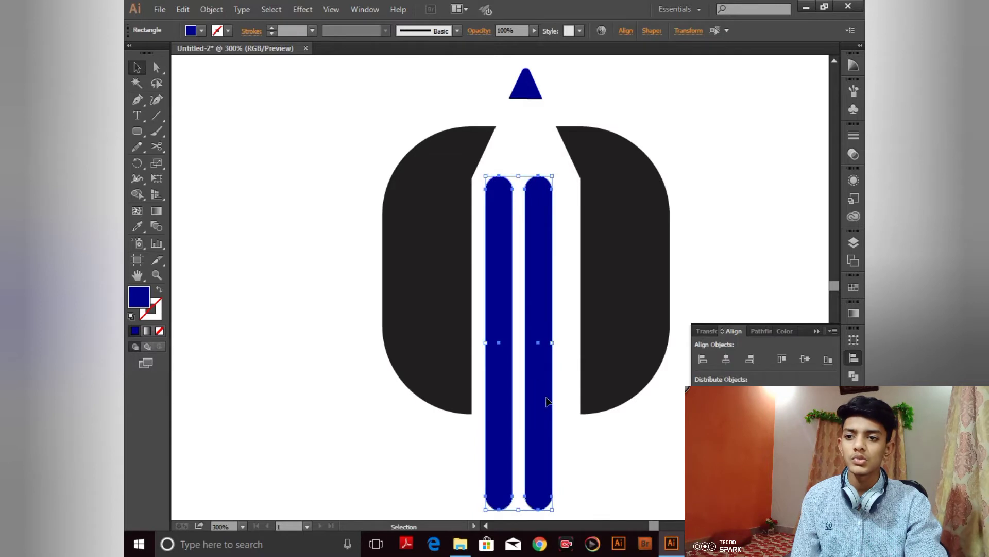
left_click_drag(547, 402, 555, 402)
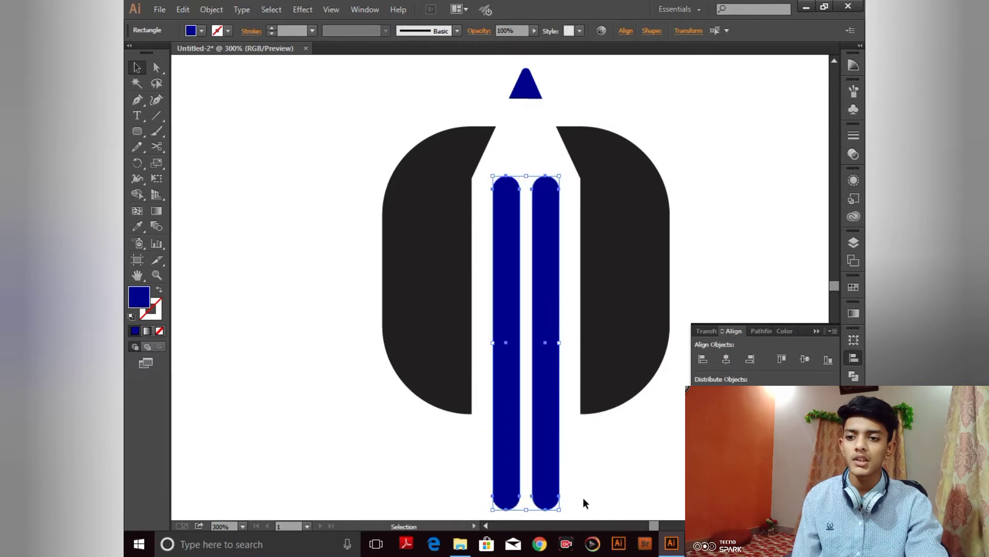
Step: Shorten both blue bars from below so they end just above the black halves' lower edge, and deselect them
scroll(588, 417, "down", 3)
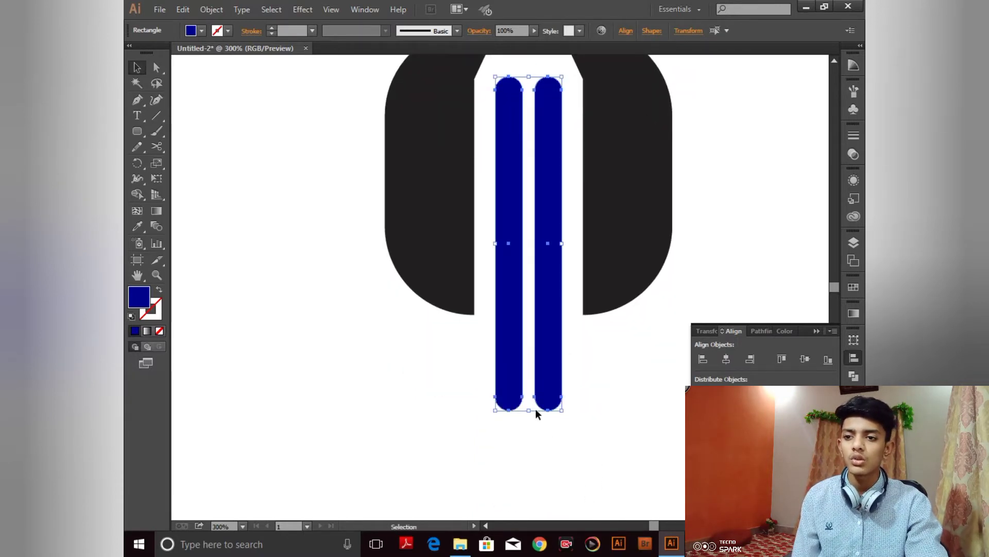
left_click_drag(528, 411, 530, 305)
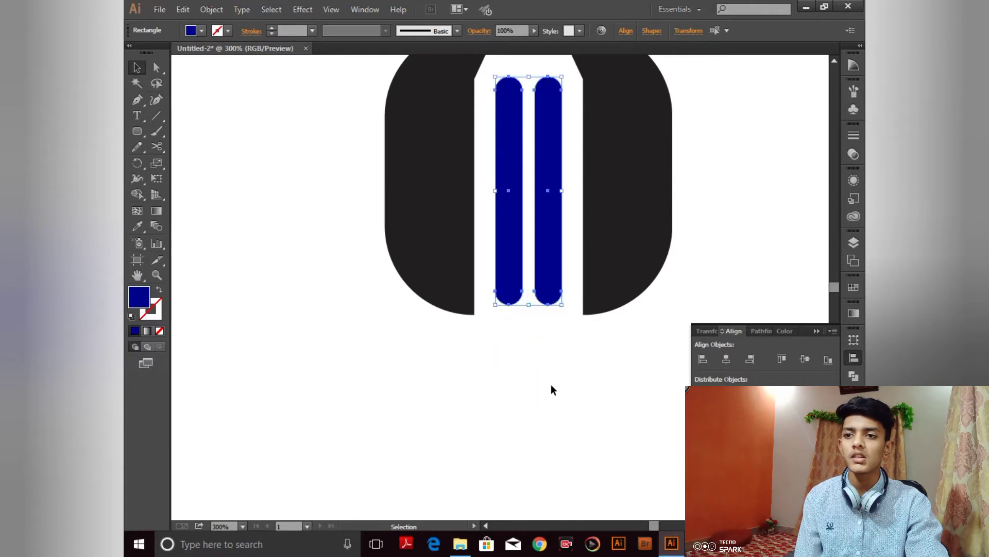
left_click(567, 387)
key("ctrl+0")
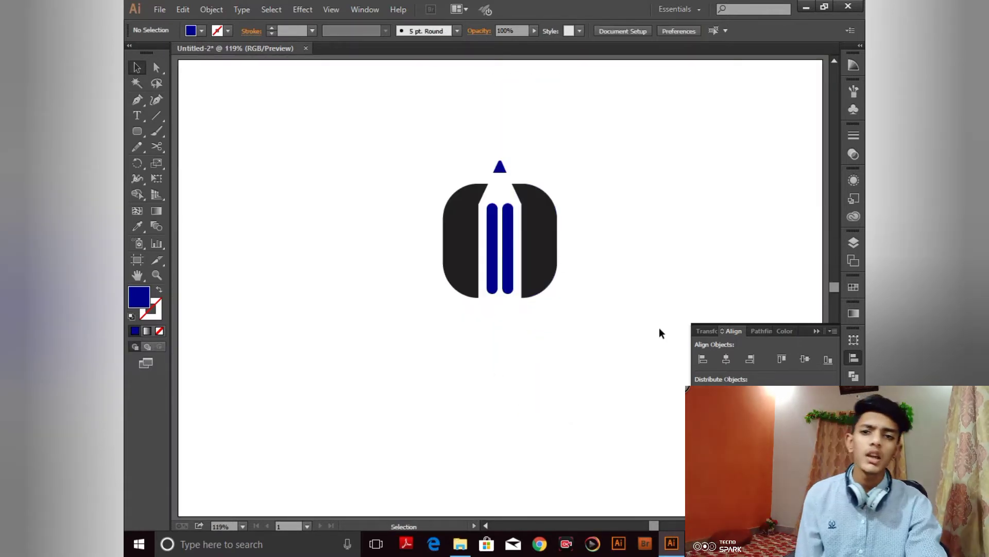
left_click(816, 329)
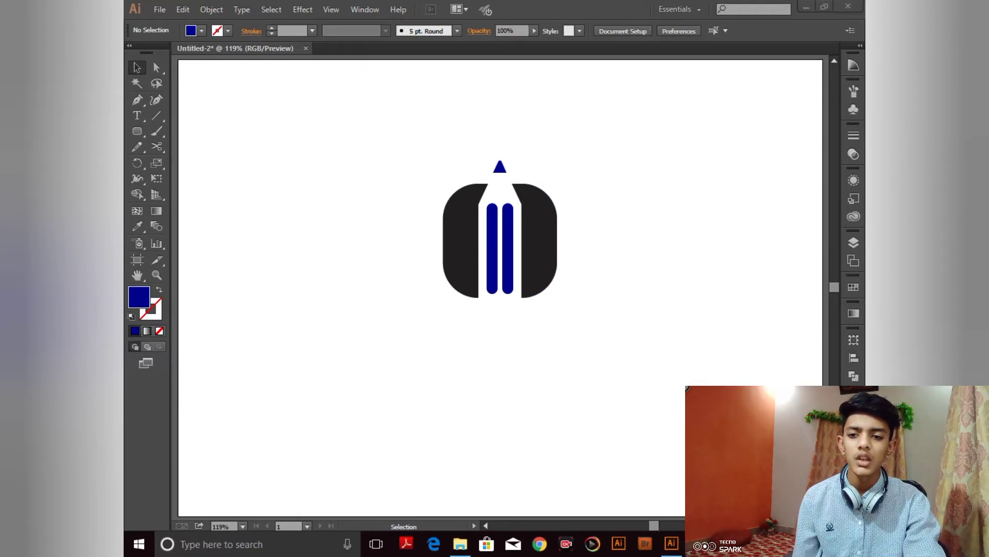
left_click(642, 445)
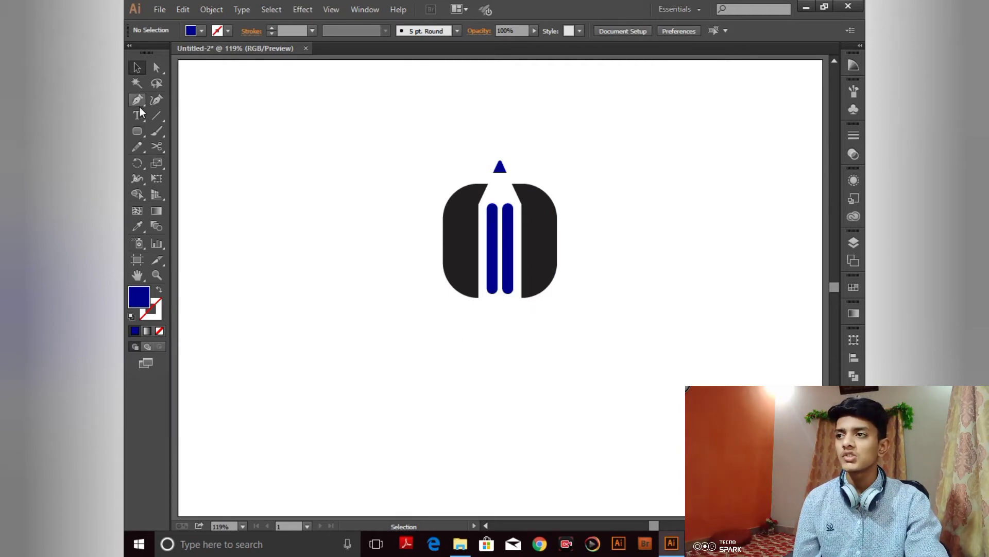
Step: Draw the tail's outer curve with the Pen tool, from inside the left blue bar's rounded end down and to the left
key("ctrl+plus")
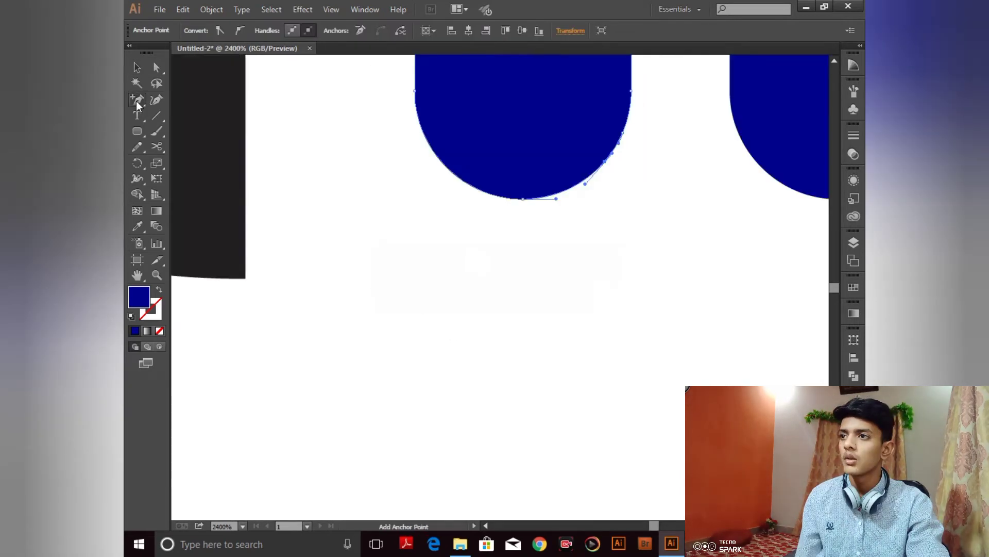
left_click_drag(136, 101, 191, 104)
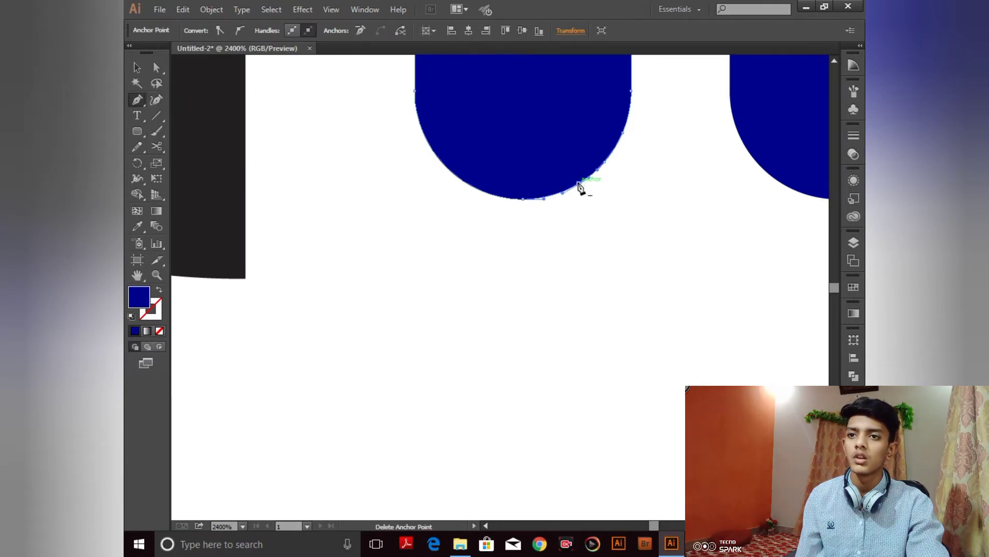
left_click_drag(500, 312, 437, 364)
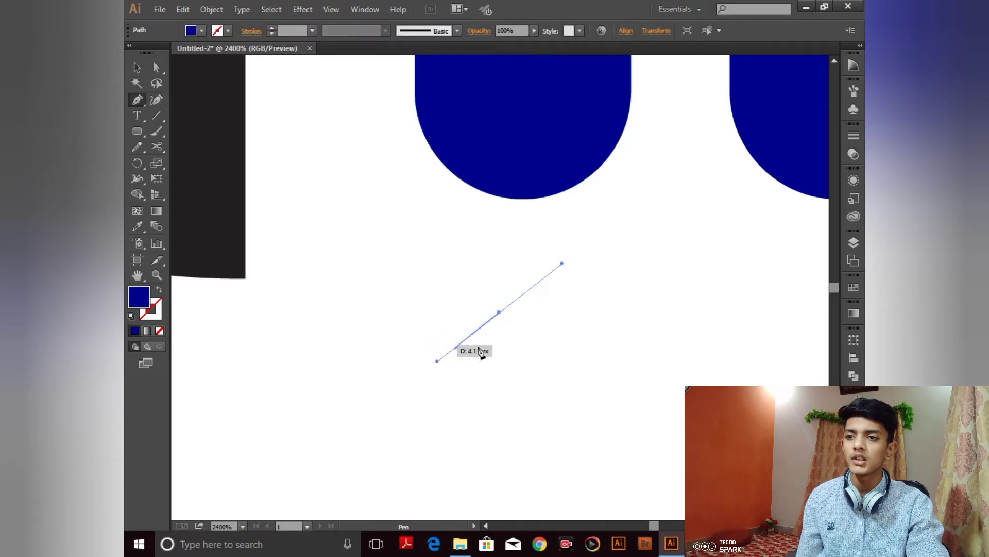
key("ctrl+z")
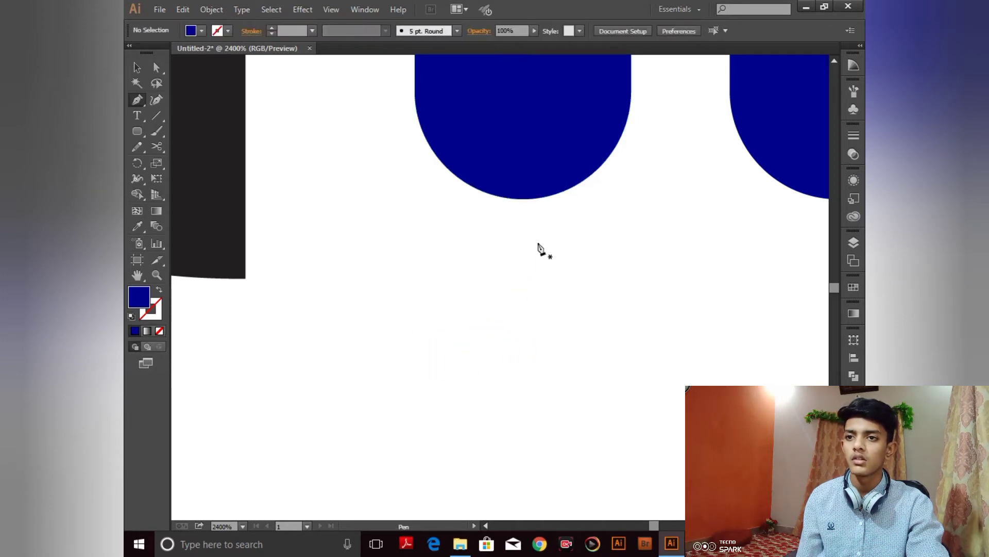
left_click(564, 181)
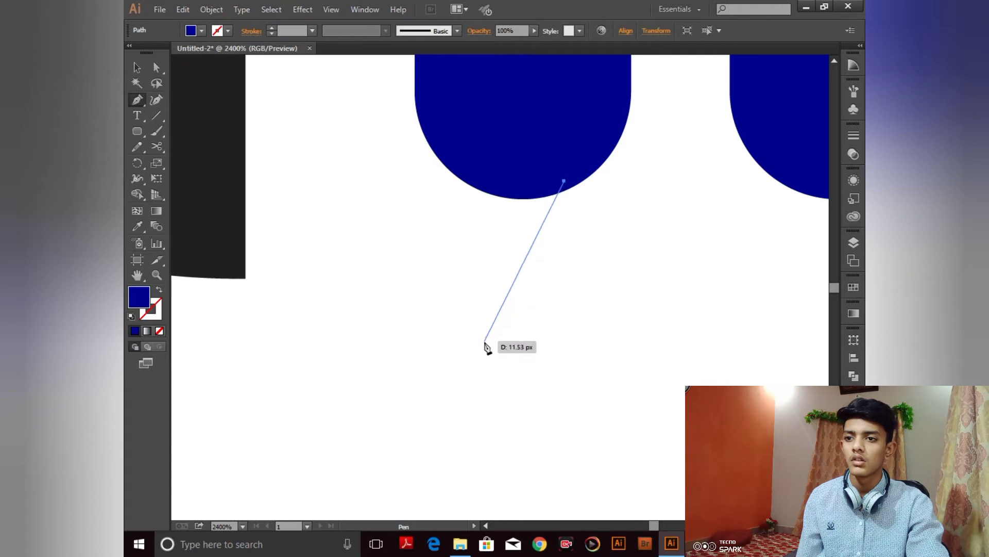
left_click_drag(466, 364, 401, 409)
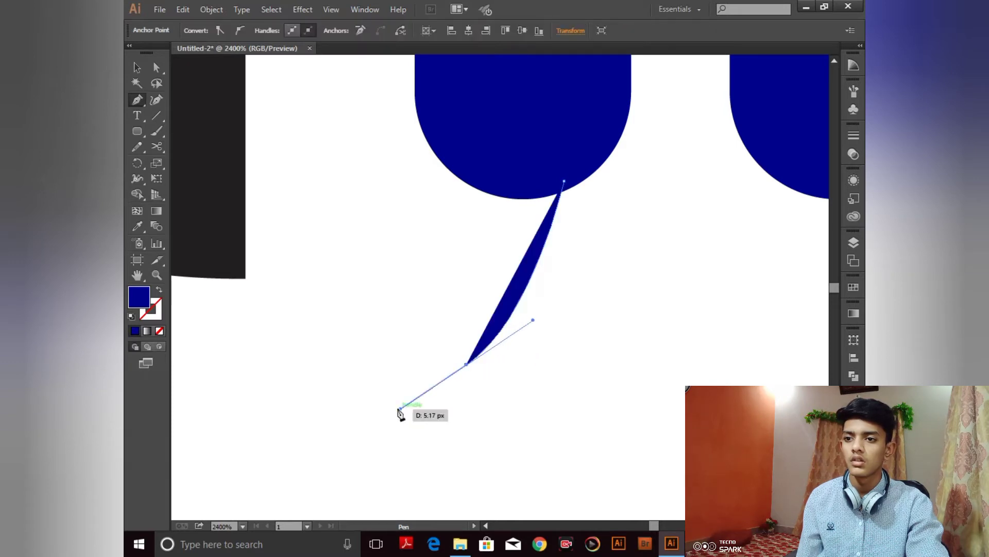
left_click(466, 364)
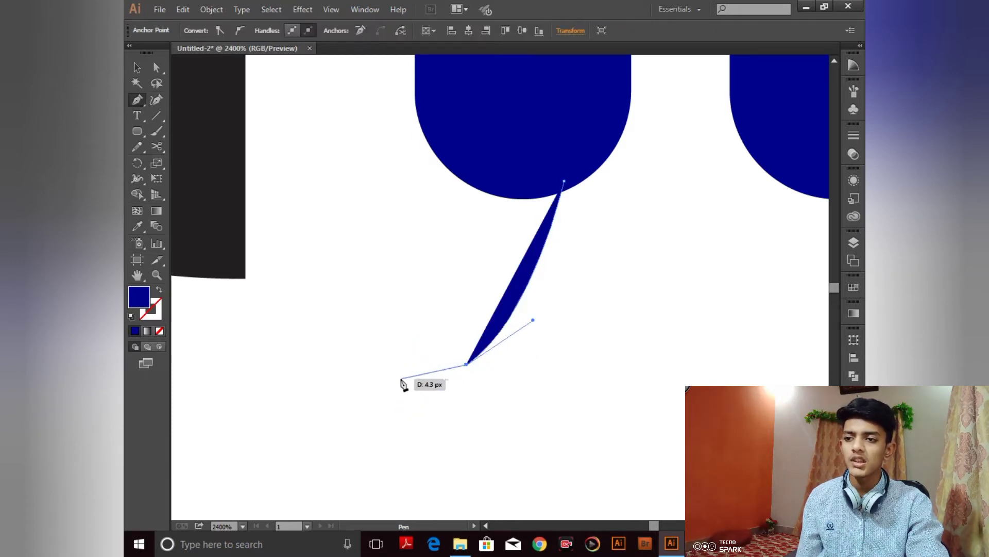
Step: Continue the tail path around a pointed lower tip and back up along an inner curve, ending inside the left blue bar
left_click_drag(379, 378, 354, 356)
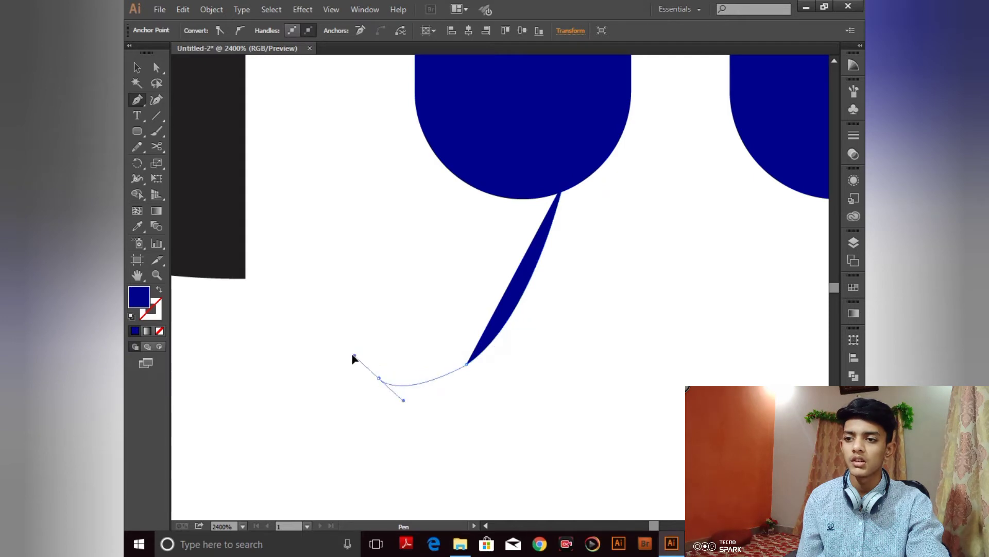
left_click(379, 378)
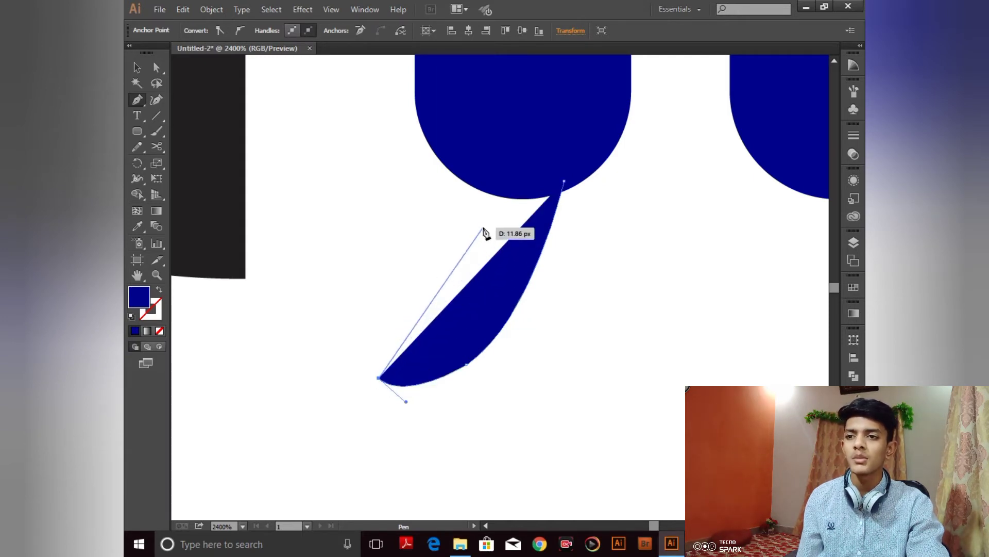
left_click_drag(483, 227, 485, 185)
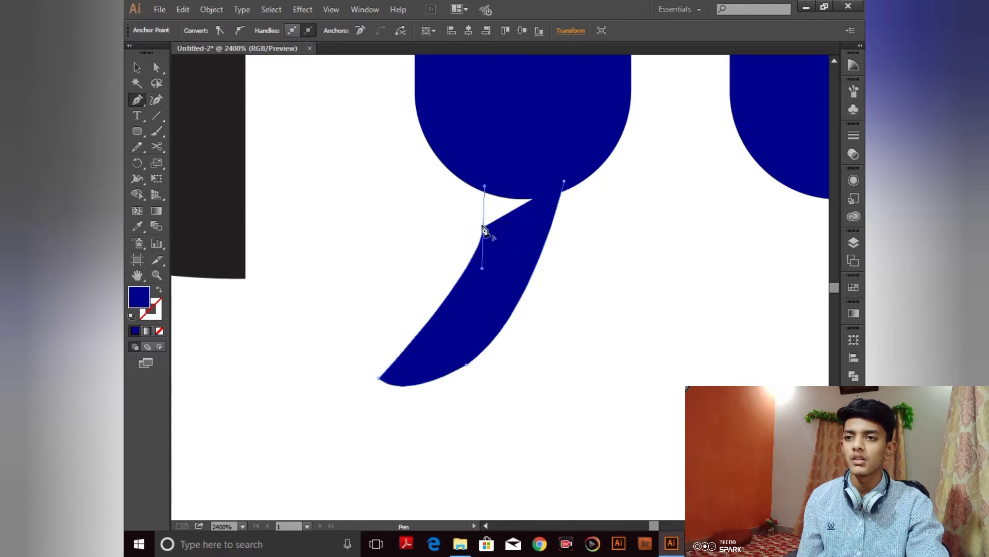
left_click_drag(483, 230, 220, 141)
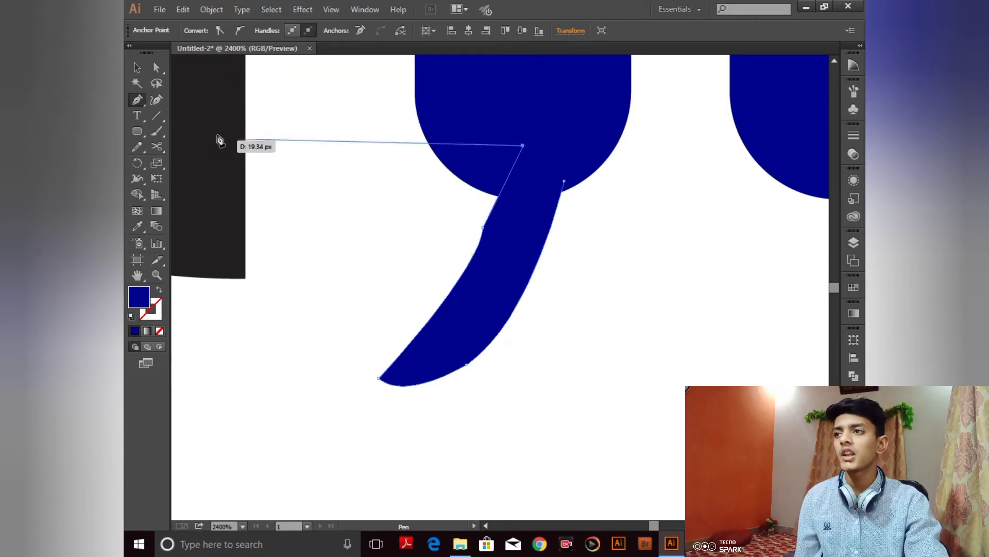
Step: Move the tail's upper right end anchor outward, beyond the left blue bar's right edge
left_click(160, 71)
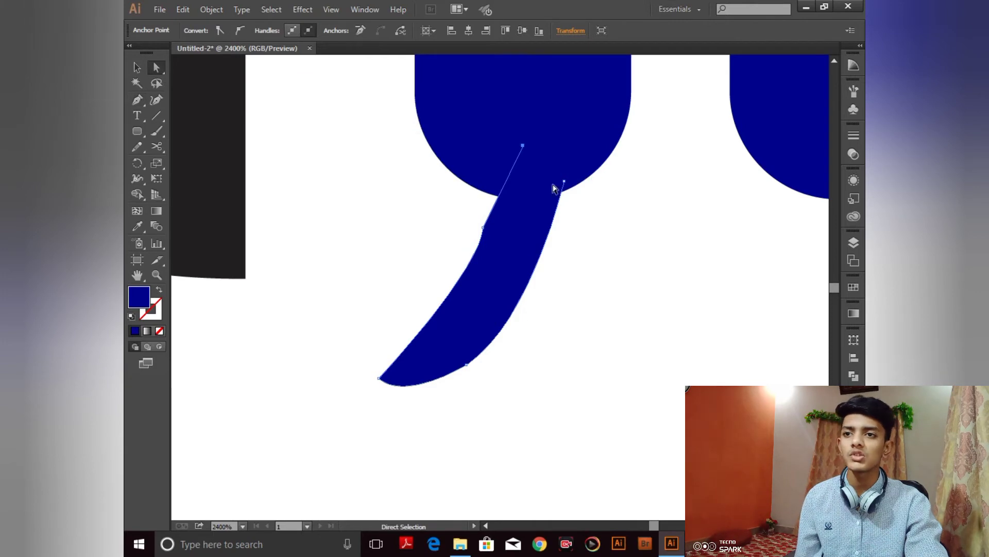
left_click_drag(565, 186, 579, 185)
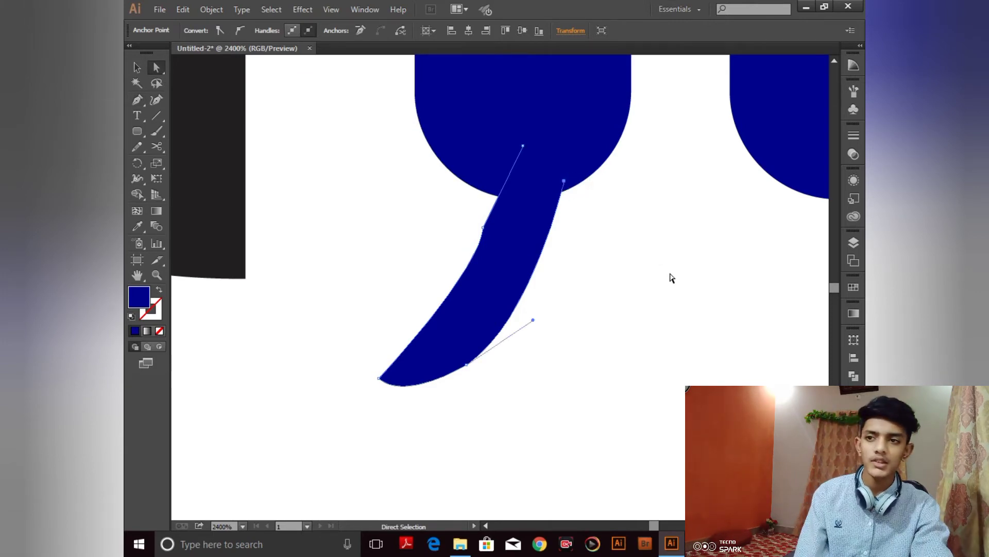
key("Right")
key("Right")
key("Right")
key("Right")
key("Right")
key("Right")
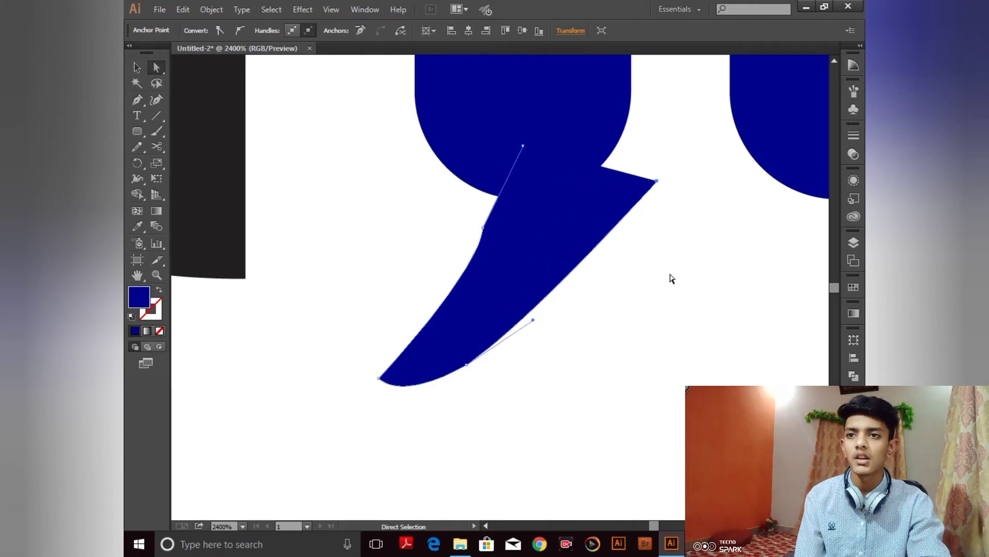
Step: Move the tail's upper left end anchor outward to the line of the blue bar's left edge
left_click(523, 147)
key("Left")
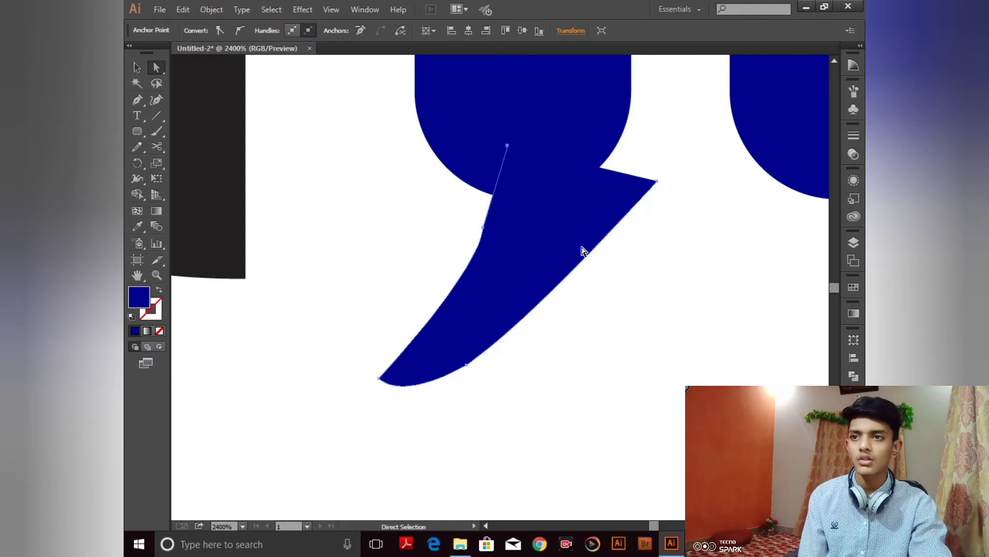
key("Left")
key("Left")
key("Left")
key("Left")
key("Left")
key("Left")
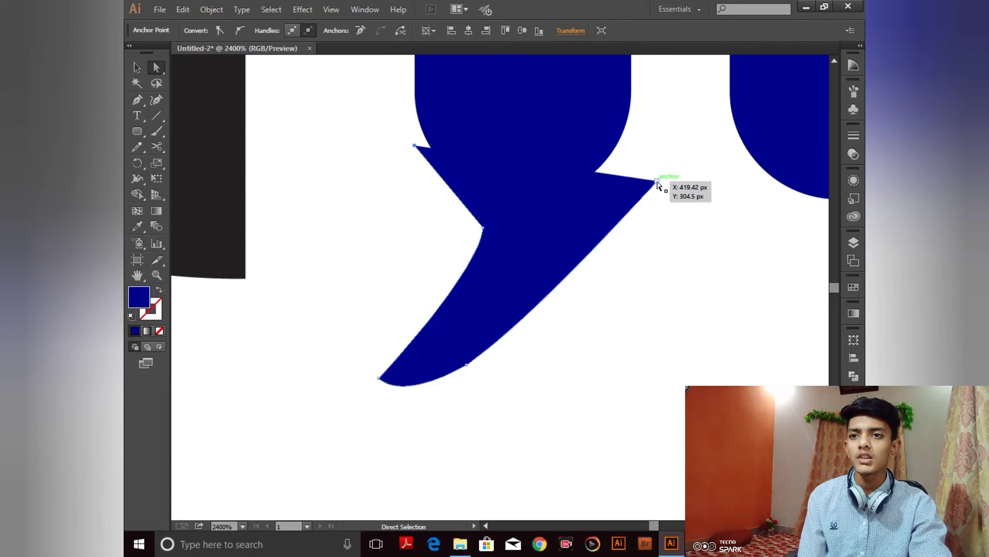
Step: Raise both upper end anchors of the tail onto the sides of the bar's rounded end, and deselect the path
left_click_drag(658, 182, 629, 111)
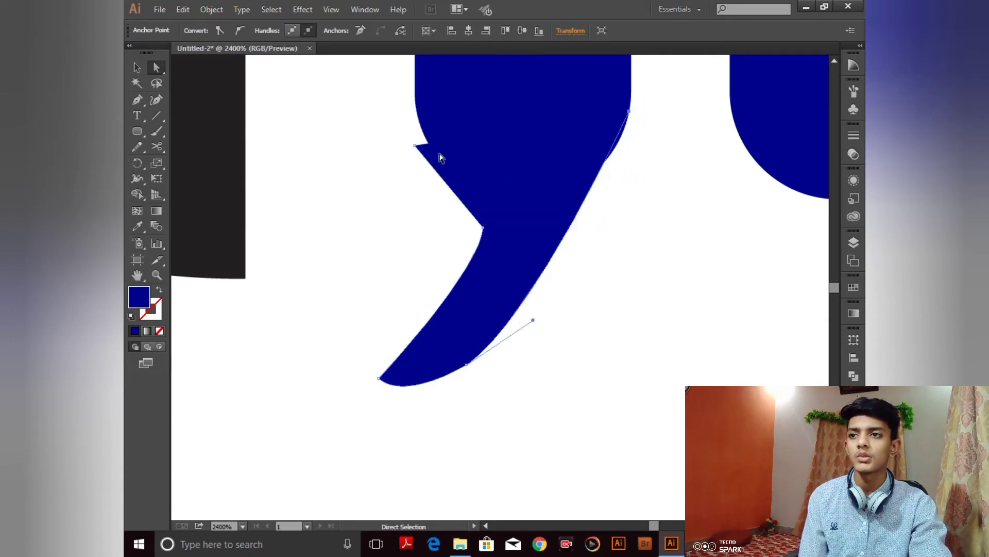
left_click_drag(416, 146, 424, 129)
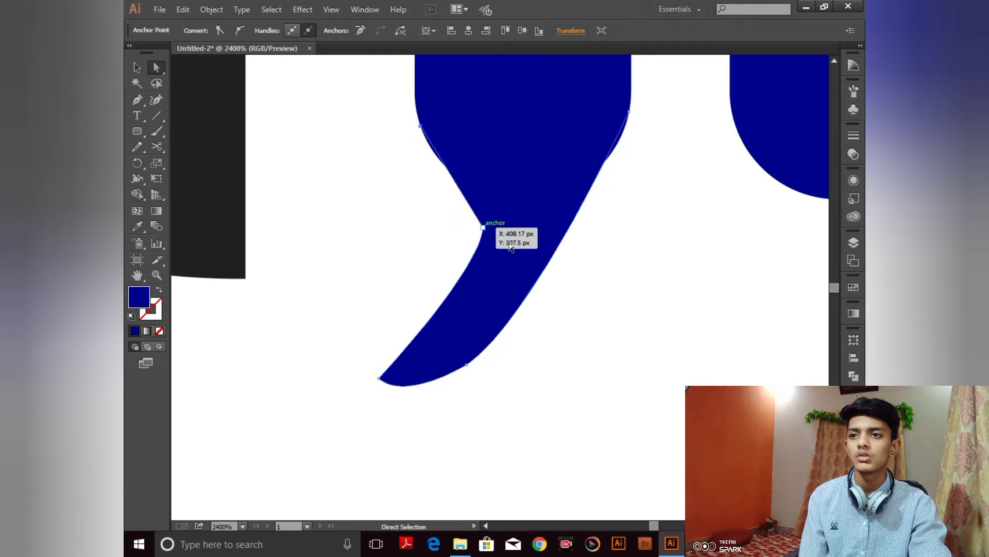
left_click(597, 266)
Step: Bend the tail's inner curve inward by shifting the handle below its notch anchor slightly to the right, and deselect it
key("ctrl+equal")
key("ctrl+equal")
key("ctrl+equal")
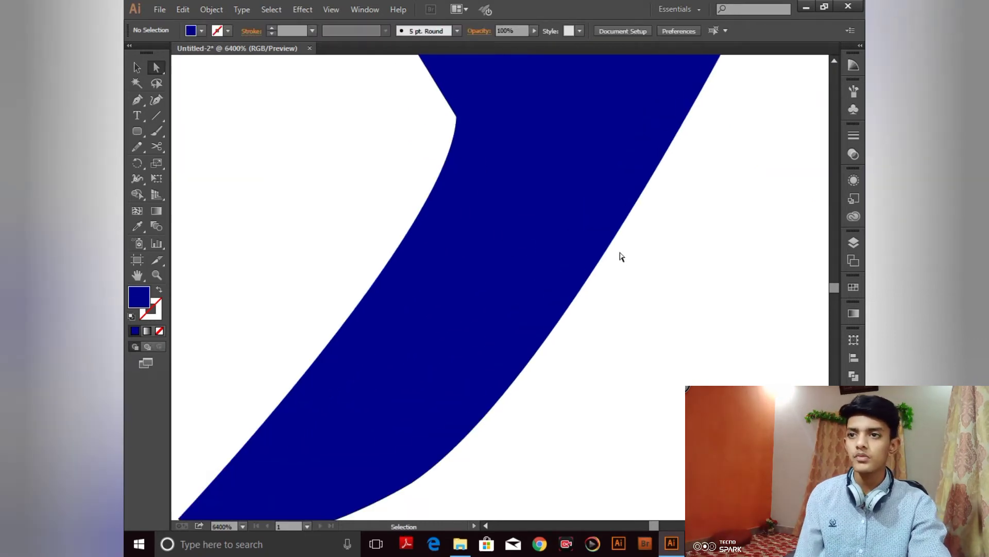
scroll(684, 220, "up", 3)
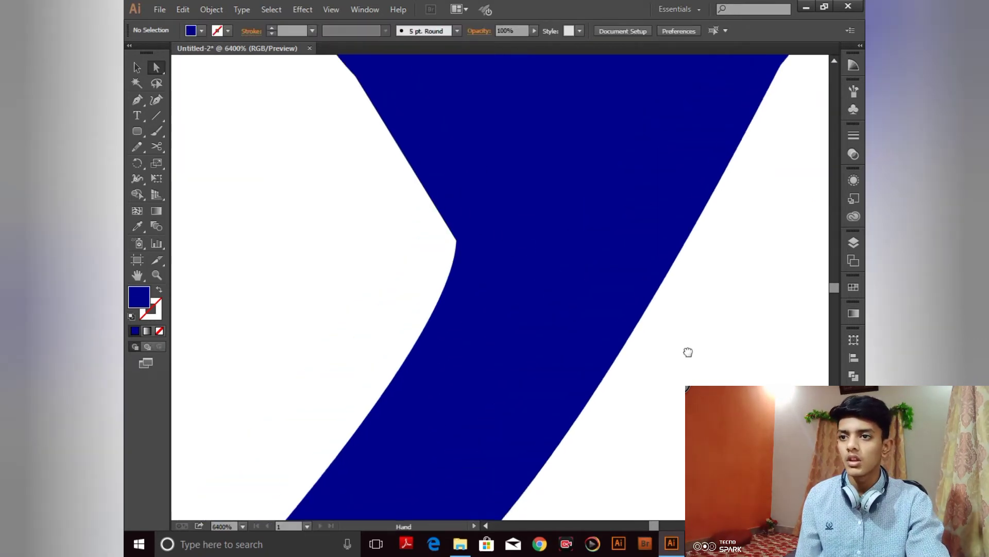
left_click(457, 240)
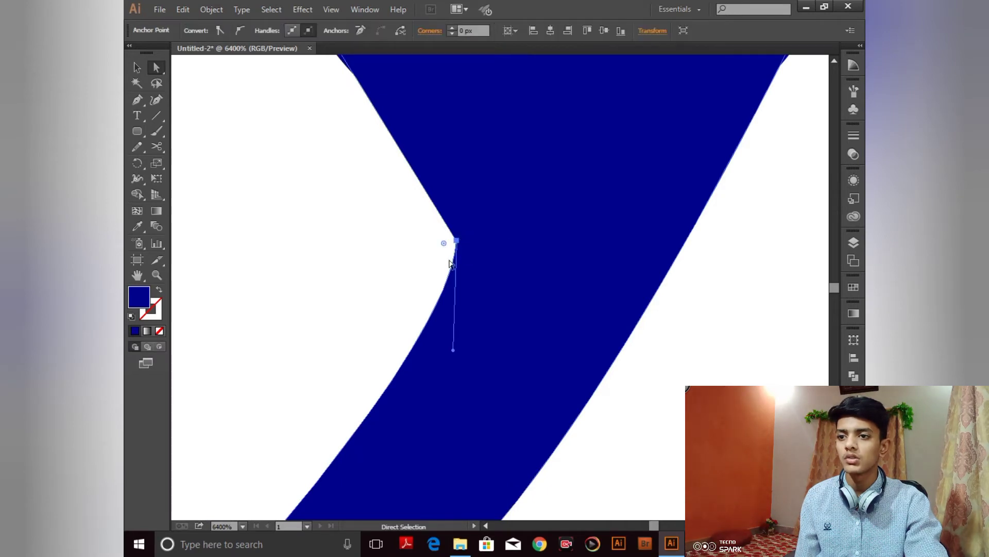
left_click_drag(454, 351, 466, 359)
left_click_drag(472, 359, 474, 358)
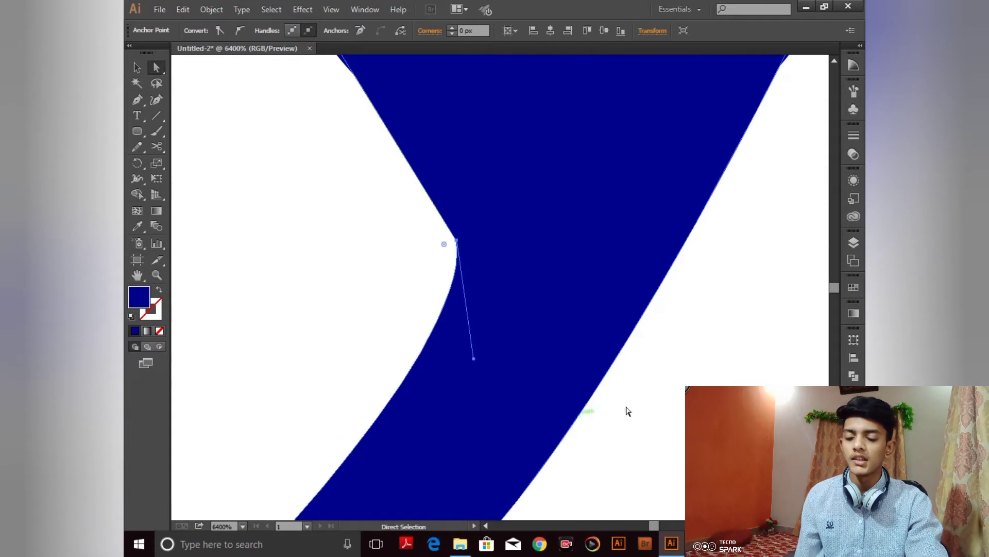
key("ctrl+minus")
key("ctrl+minus")
key("ctrl+minus")
key("ctrl+minus")
key("ctrl+minus")
left_click(652, 382)
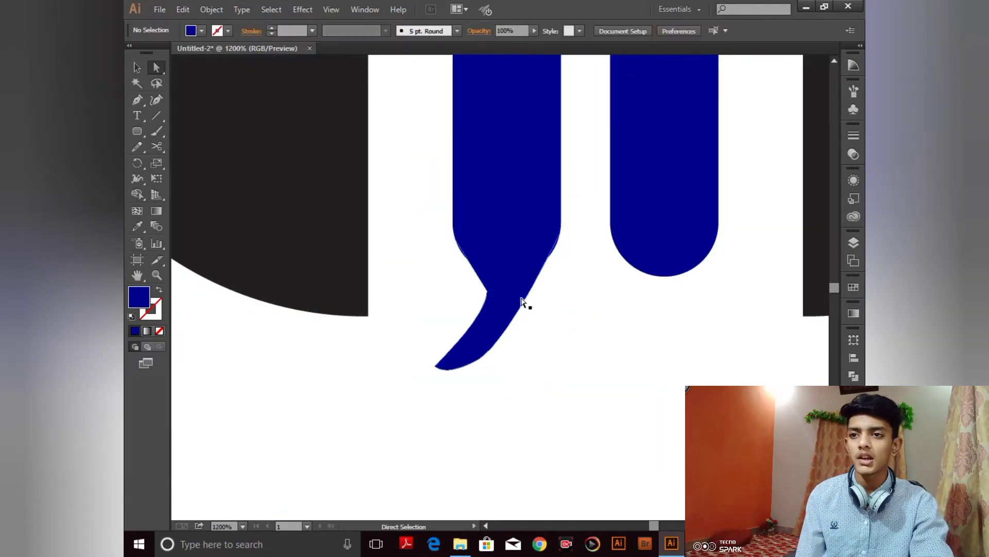
Step: Fine-tune the tail's right edge and its upper right end anchor against the bar's rounded side, and deselect the path
key("ctrl+plus")
key("ctrl+plus")
key("ctrl+plus")
key("ctrl+plus")
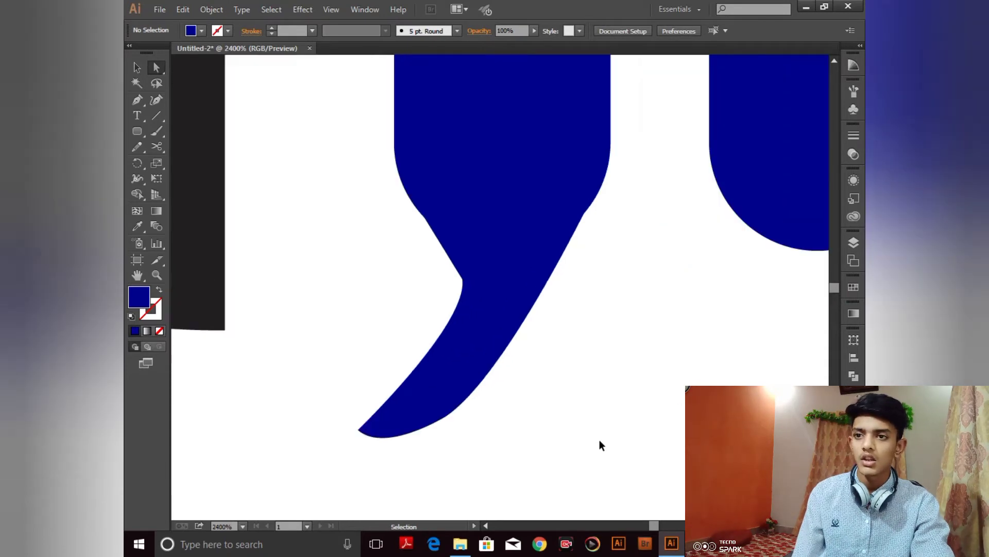
left_click_drag(668, 269, 541, 515)
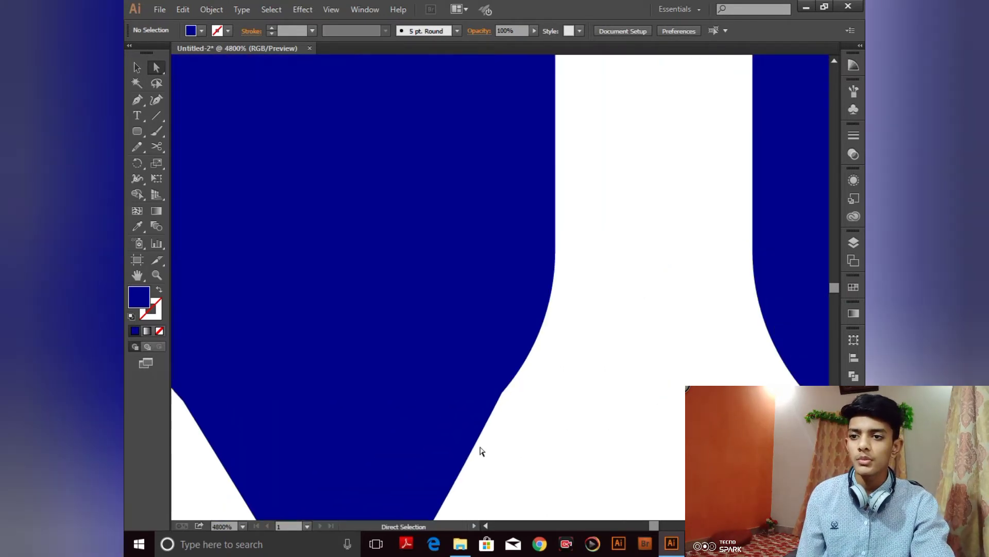
left_click(471, 376)
left_click(551, 293)
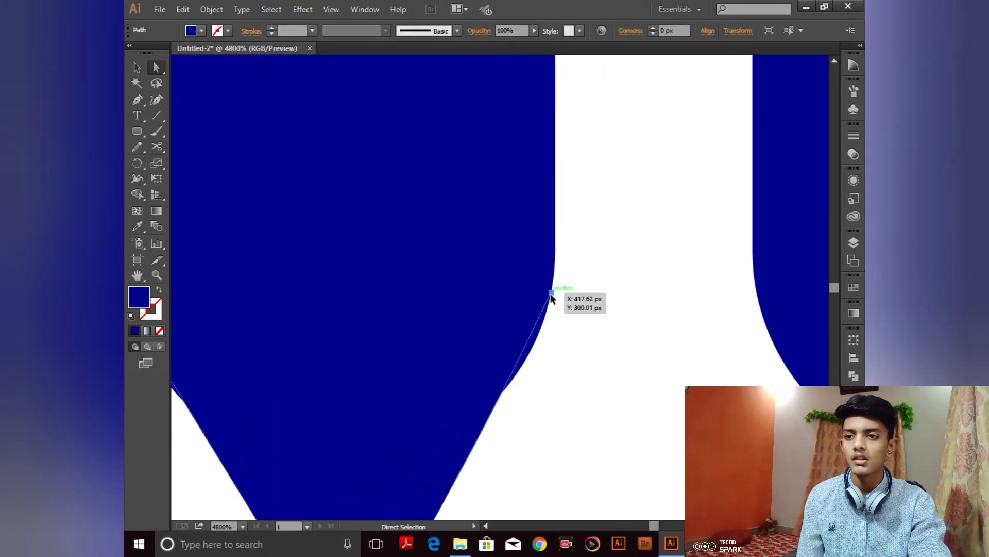
left_click_drag(462, 434, 487, 435)
left_click_drag(562, 292, 556, 293)
left_click(623, 380)
key("ctrl+minus")
key("ctrl+minus")
key("ctrl+minus")
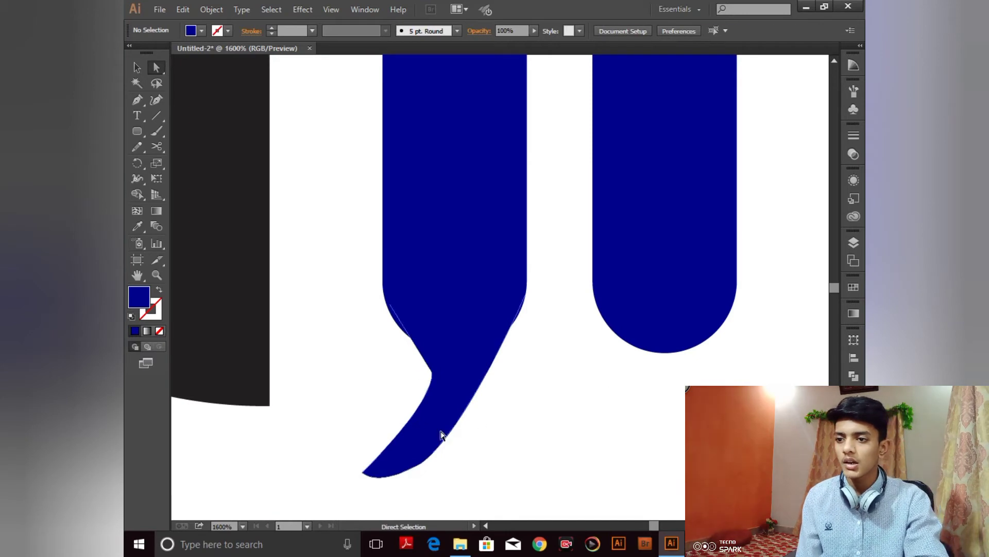
Step: Round the pointed corner at the tail's lower tip, and deselect the path
left_click(394, 474)
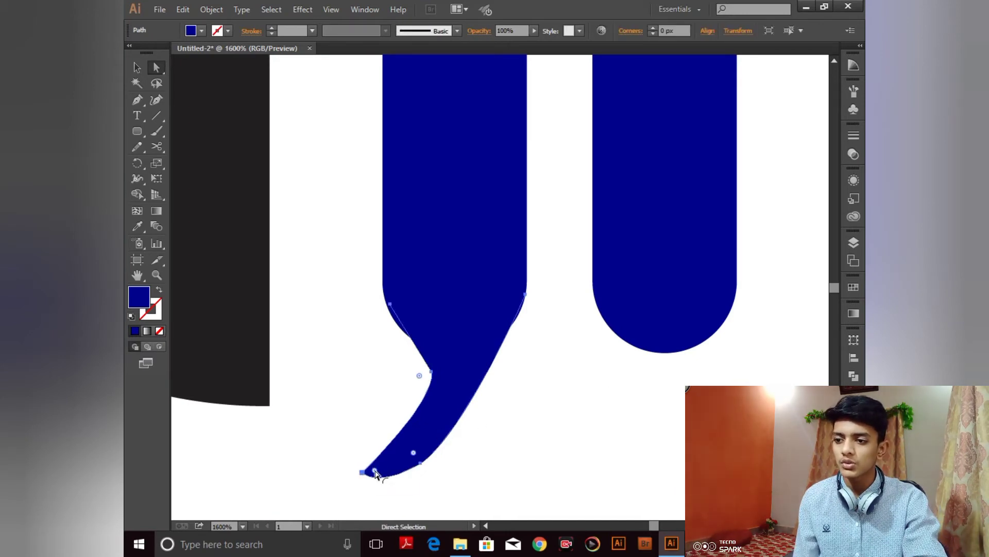
left_click_drag(375, 473, 388, 470)
left_click(465, 513)
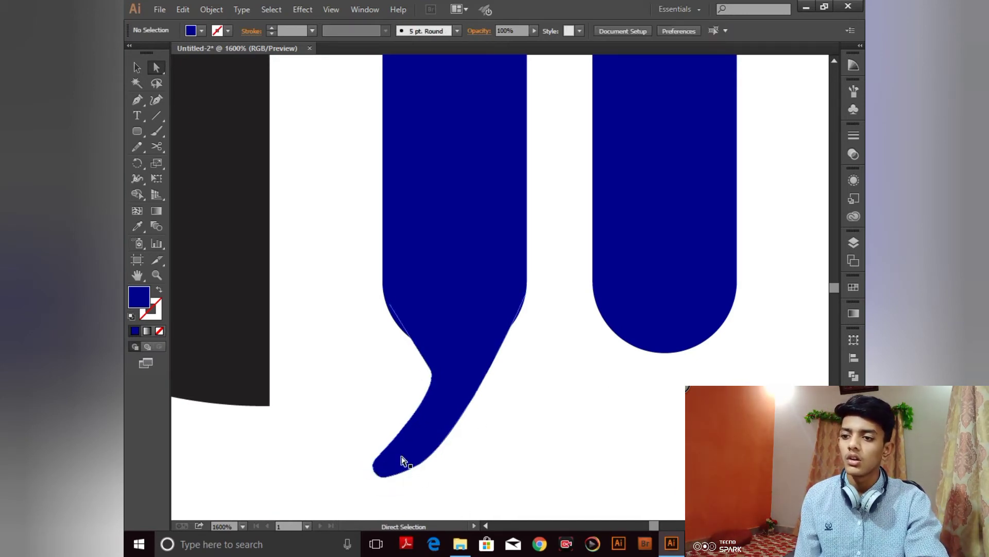
Step: Shift the anchors at the tail's rounded tip upward to make a shorter tail that sweeps left, and deselect it
left_click(384, 470)
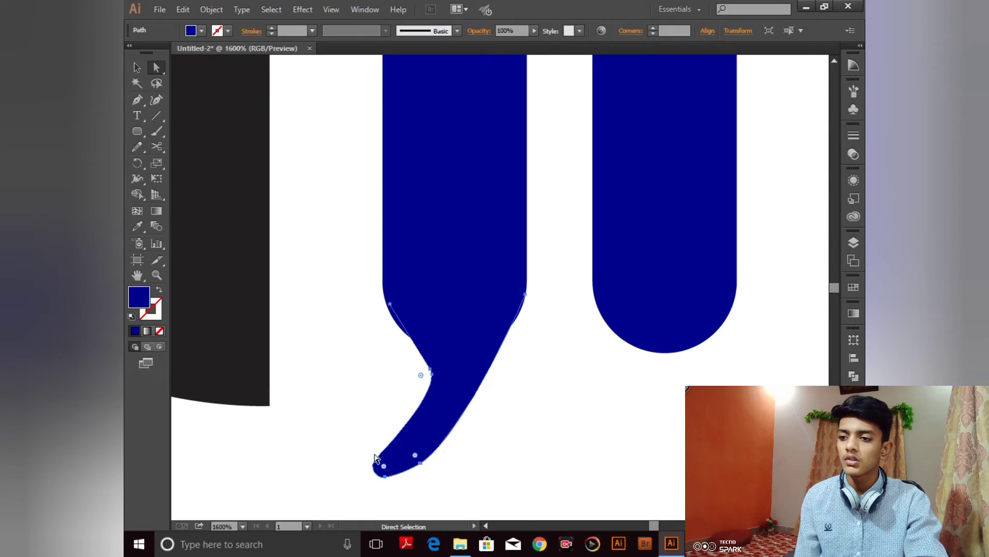
left_click_drag(363, 458, 444, 510)
left_click_drag(377, 460, 371, 408)
left_click(482, 480)
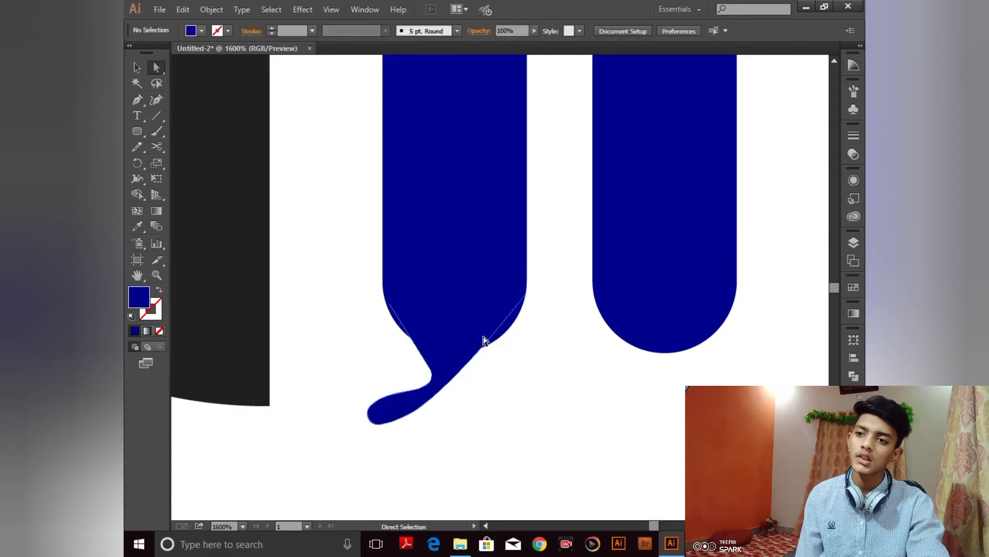
Step: Add an anchor point partway along the tail's right edge where it overlaps the bar's rounded end
left_click(484, 338)
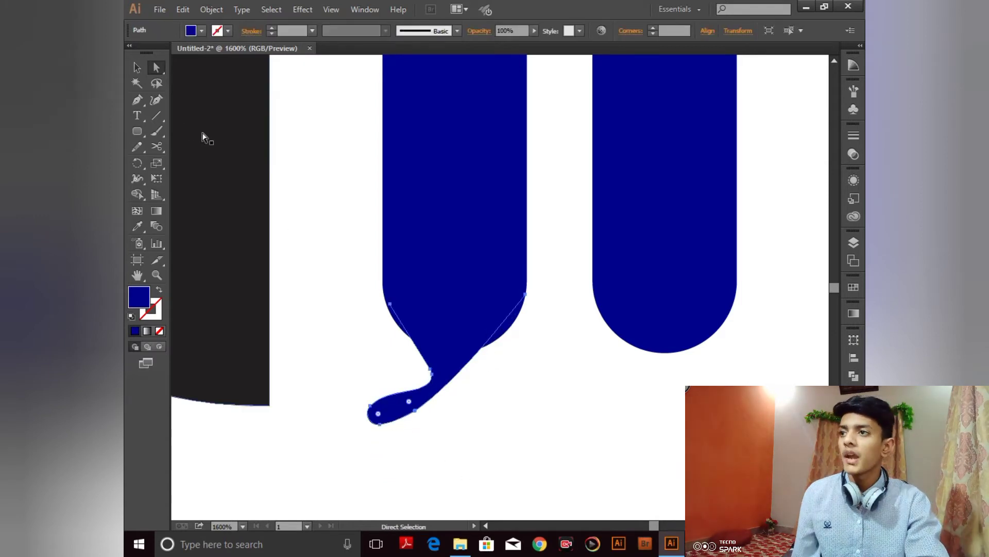
left_click(137, 100)
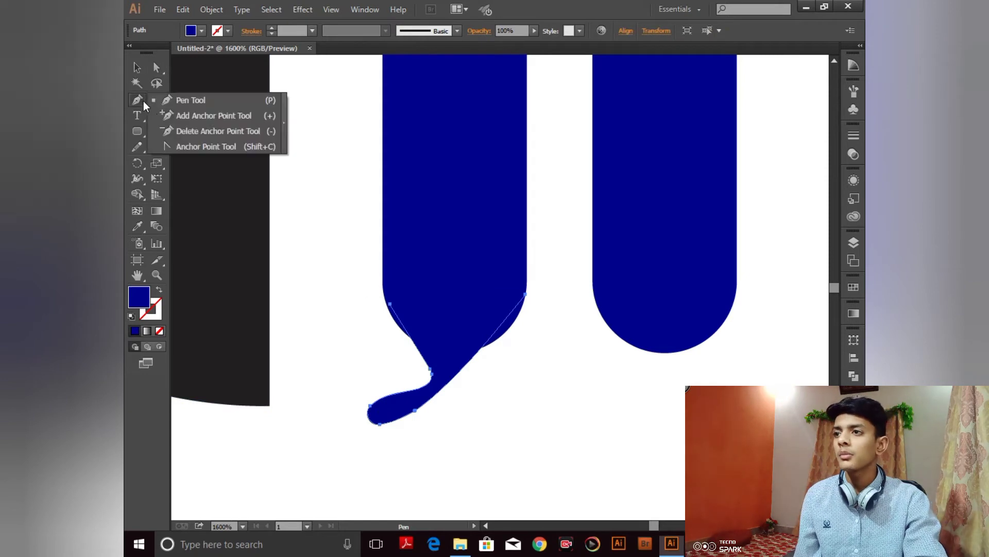
left_click(168, 123)
key("ctrl+plus")
key("ctrl+plus")
key("ctrl+plus")
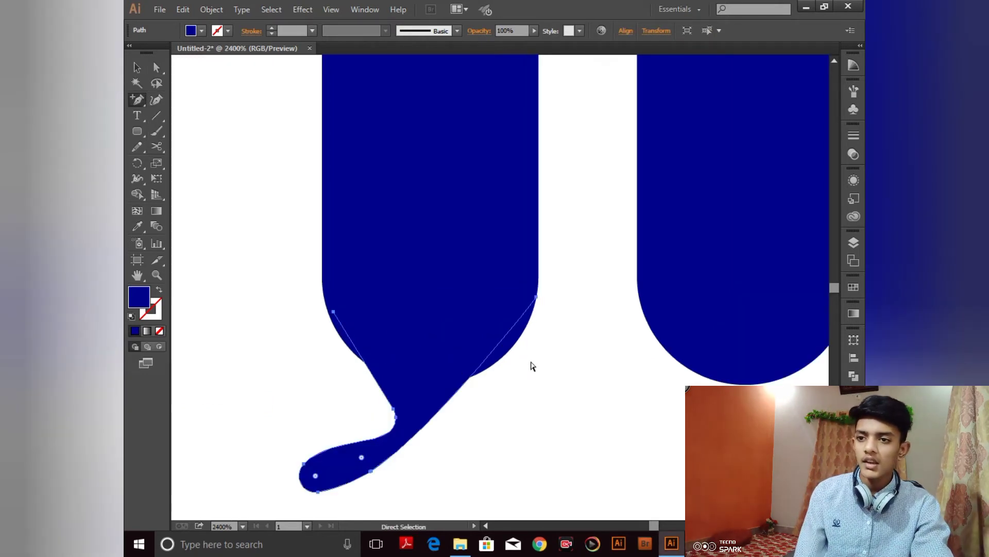
left_click(514, 388)
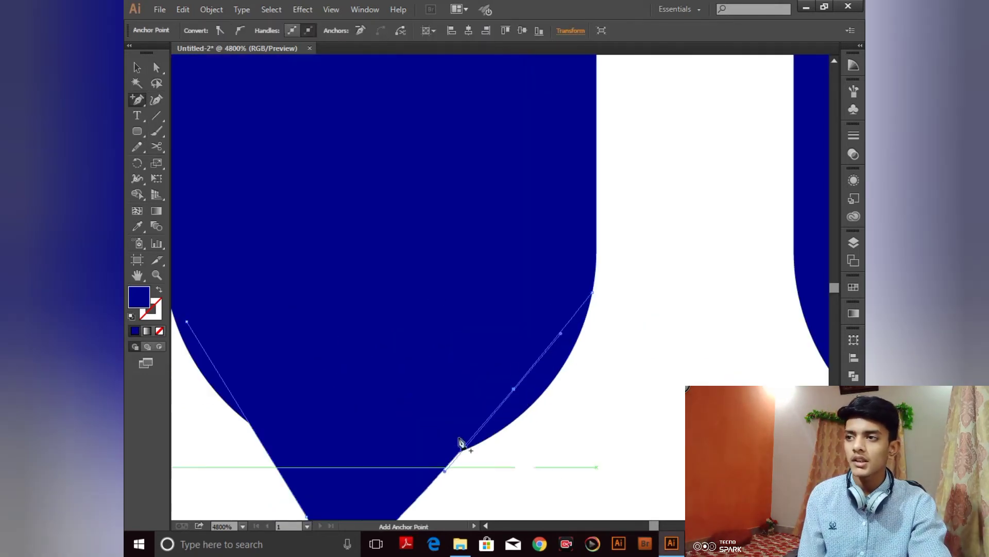
Step: Move the new anchor on the tail's right edge outward so the edge follows the bar's rounded side
left_click(155, 69)
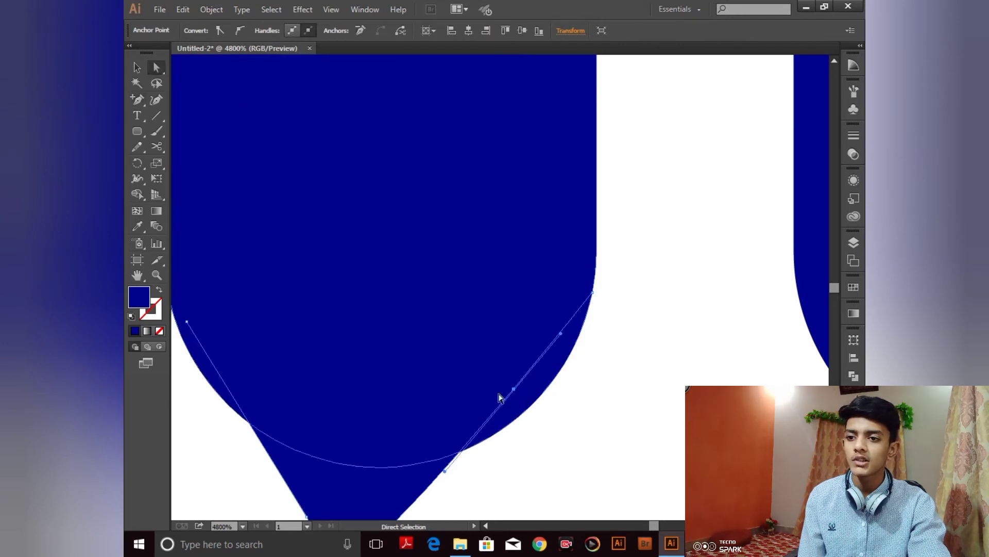
left_click_drag(518, 390, 545, 394)
key("space")
left_click_drag(484, 387, 611, 351)
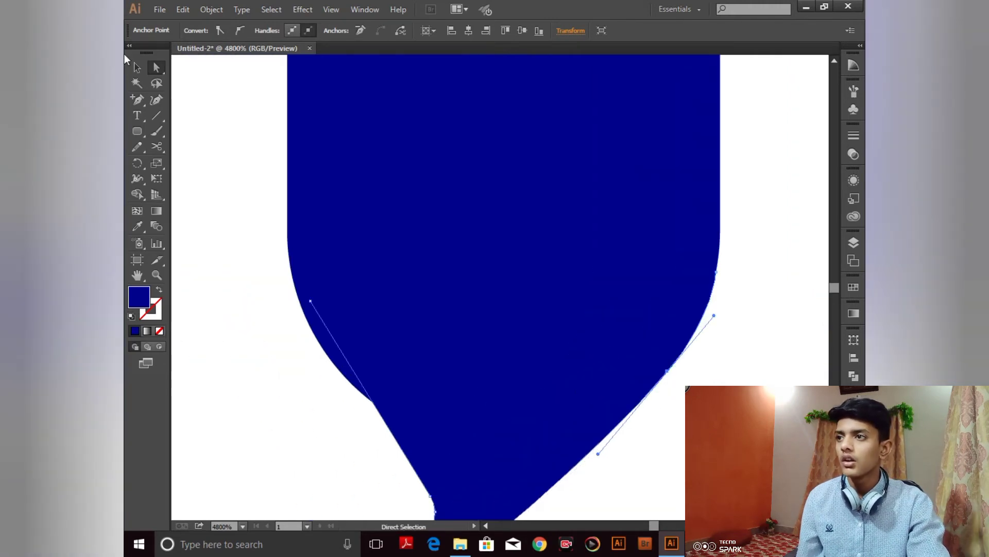
Step: Add an anchor on the tail's upper left edge, shift it outward to meet the bar's rounded side, and deselect the path
left_click(133, 101)
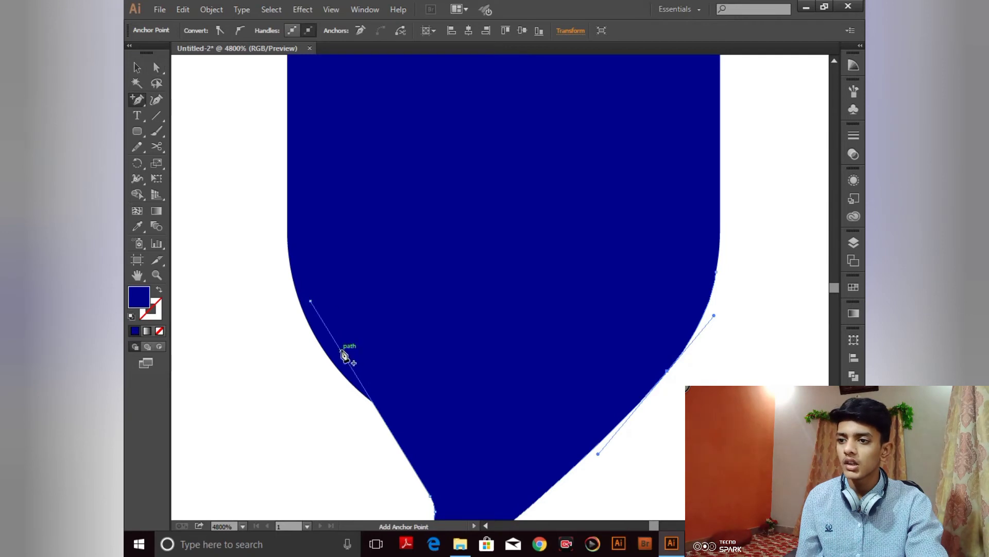
left_click(341, 350)
left_click(153, 68)
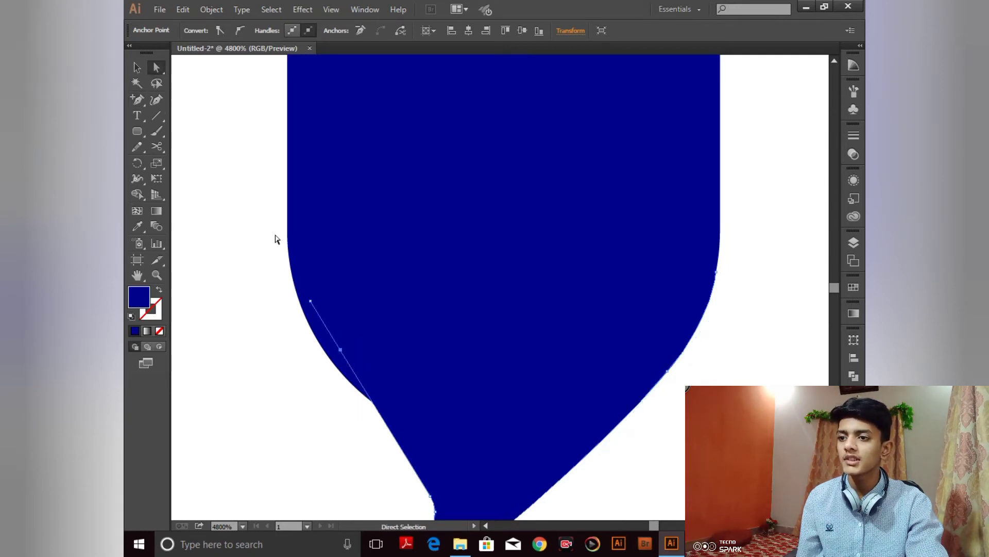
left_click_drag(340, 350, 326, 356)
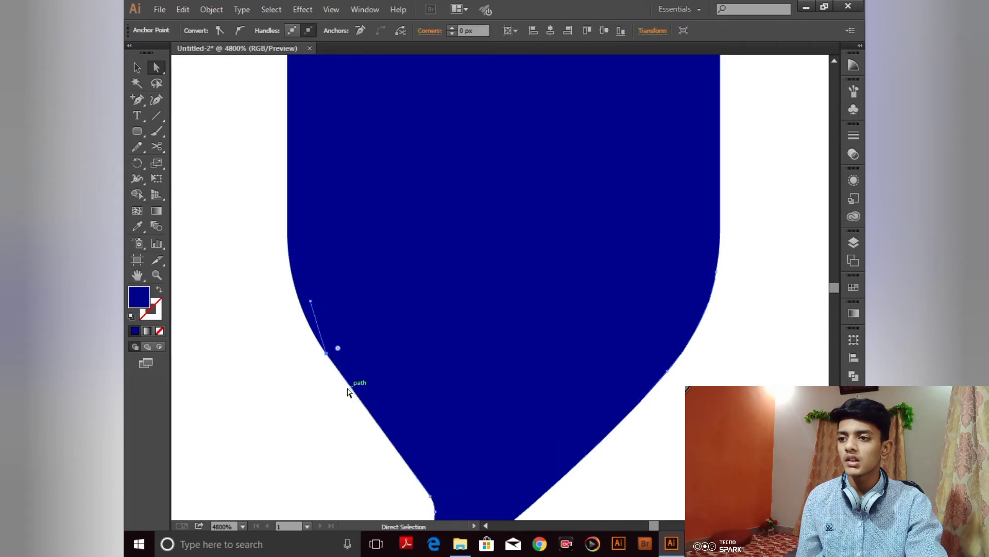
left_click(696, 400)
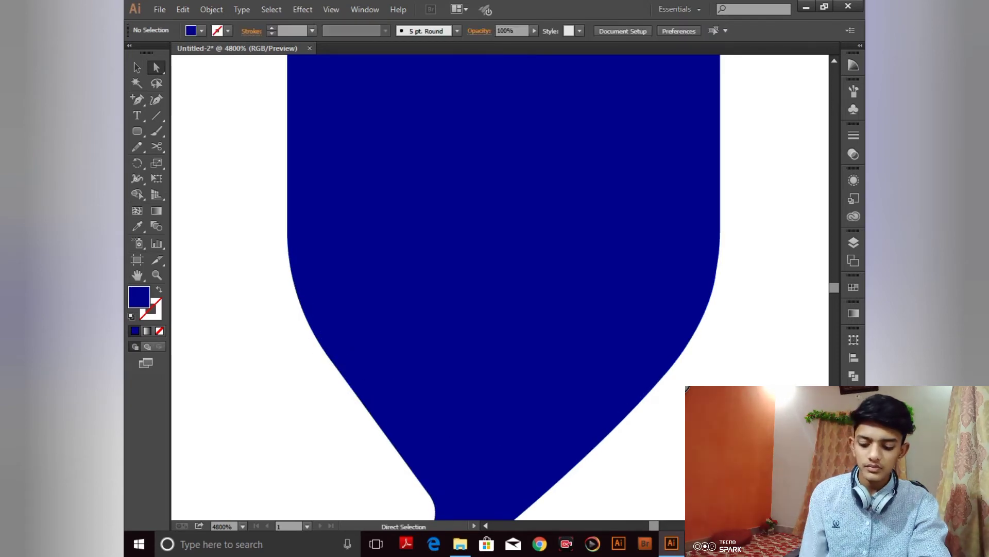
Step: Examine how the tail blends into the bar, both up close and within the whole logo
key("ctrl+minus")
key("ctrl+minus")
key("ctrl+minus")
key("ctrl+minus")
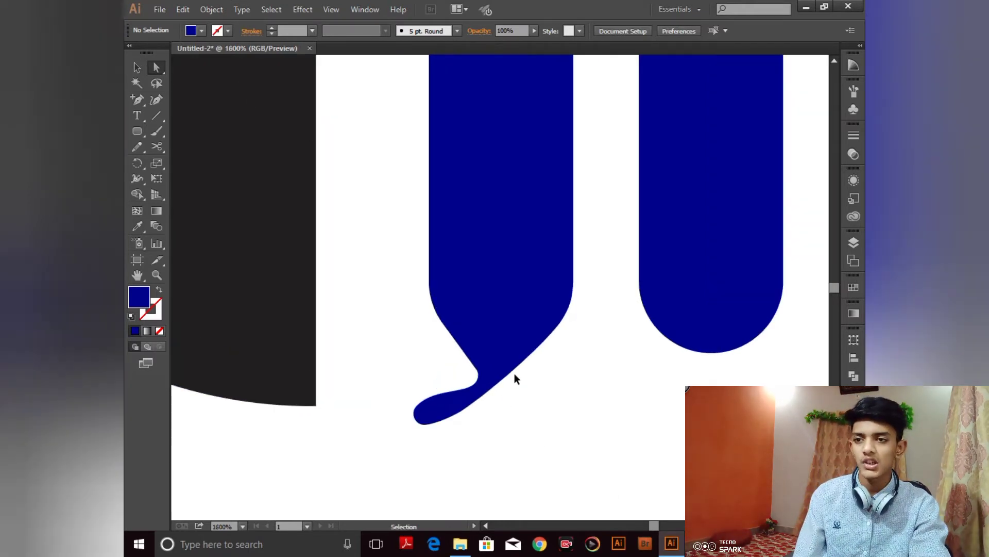
key("ctrl+plus")
key("ctrl+plus")
key("ctrl+plus")
key("ctrl+plus")
key("ctrl+minus")
key("ctrl+minus")
key("ctrl+minus")
key("ctrl+minus")
key("ctrl+minus")
key("ctrl+minus")
key("ctrl+minus")
key("ctrl+minus")
key("ctrl+minus")
key("ctrl+minus")
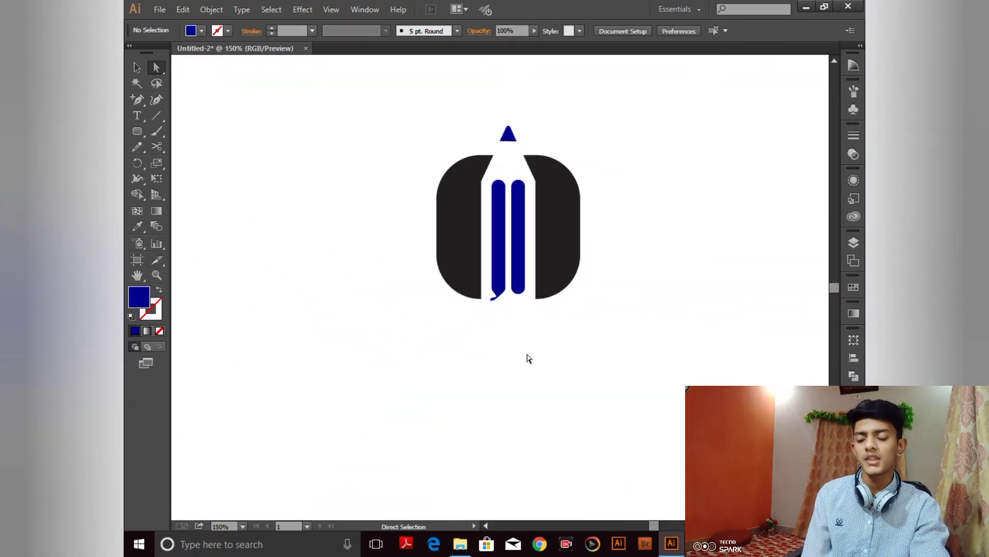
key("ctrl+plus")
key("ctrl+plus")
key("ctrl+plus")
key("ctrl+plus")
key("ctrl+plus")
key("ctrl+plus")
key("ctrl+plus")
key("ctrl+plus")
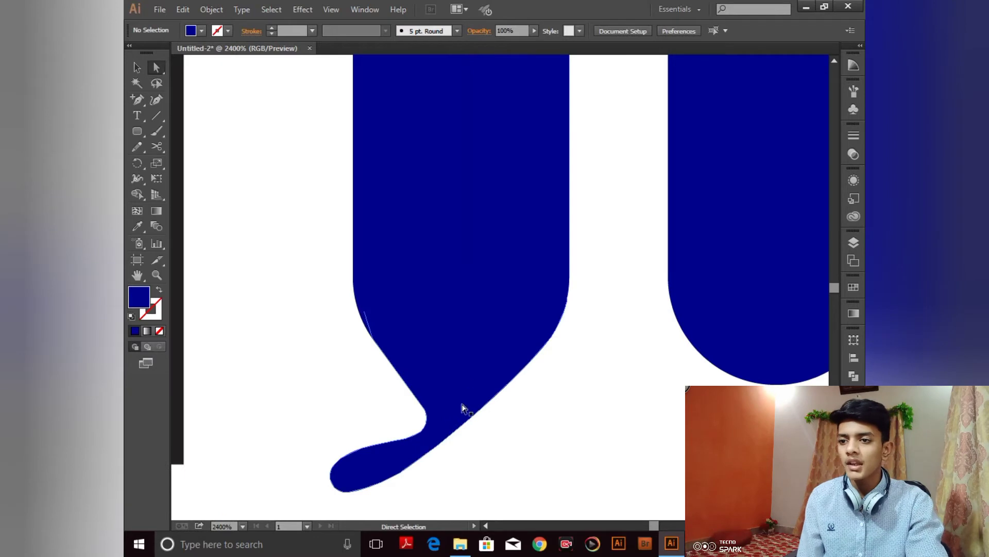
left_click(463, 409)
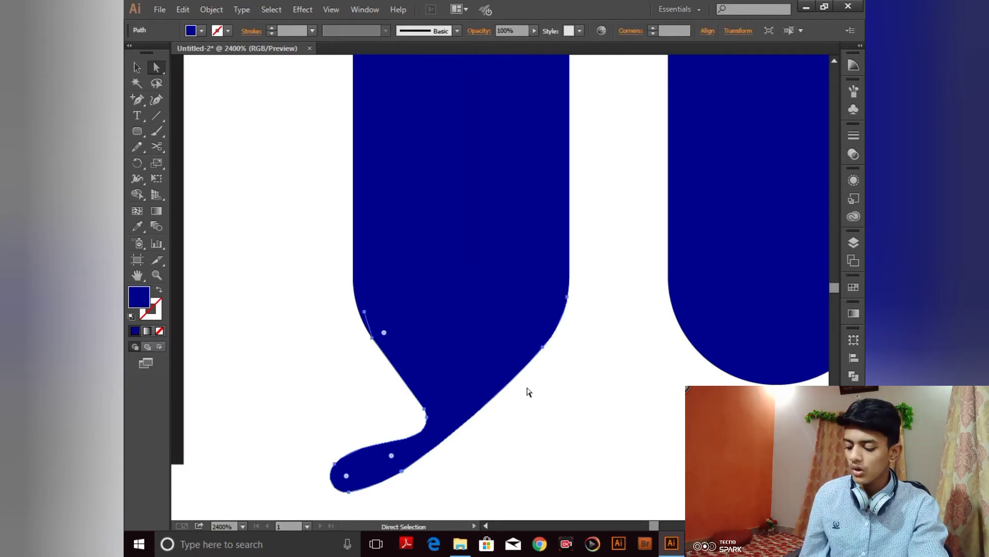
key("v")
key("ctrl+z")
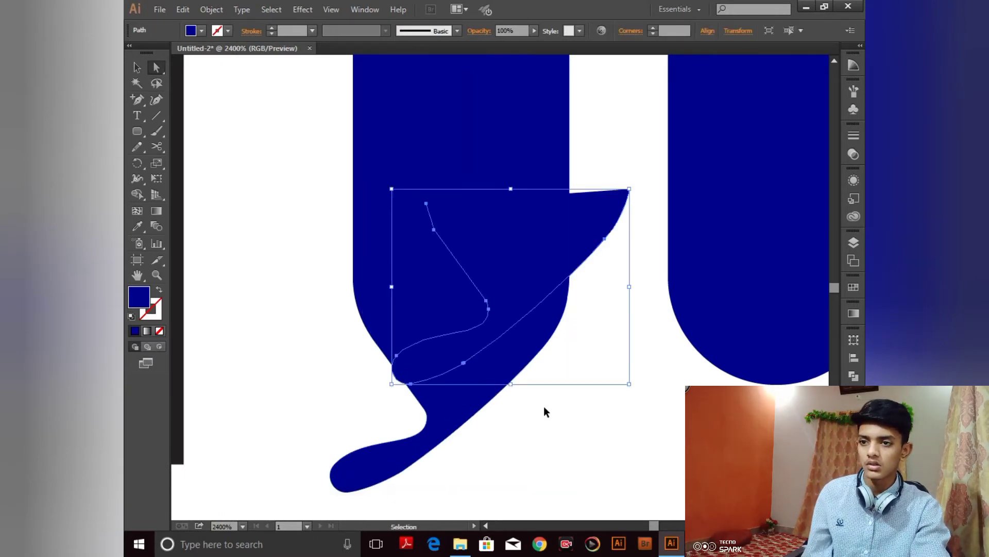
left_click_drag(524, 238, 778, 300)
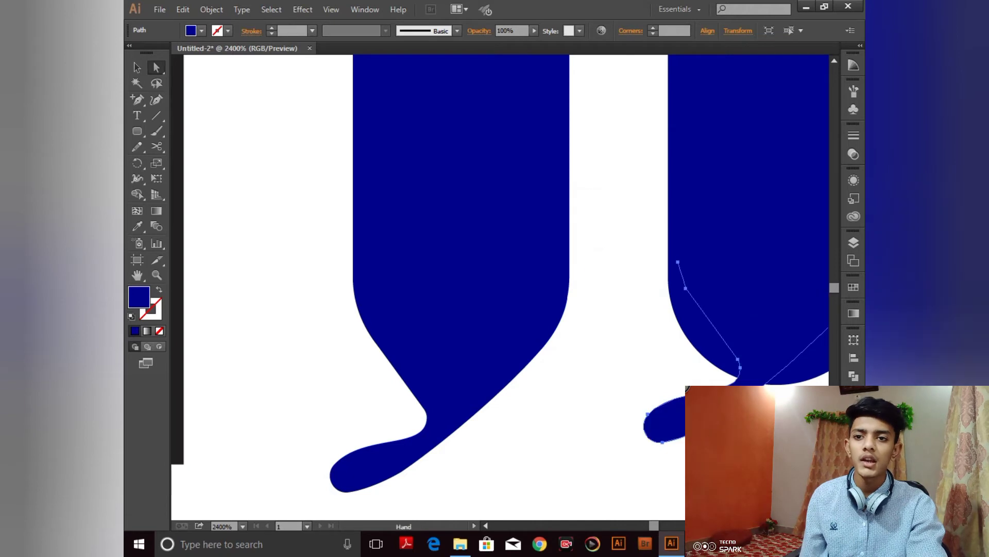
left_click_drag(739, 396, 563, 364)
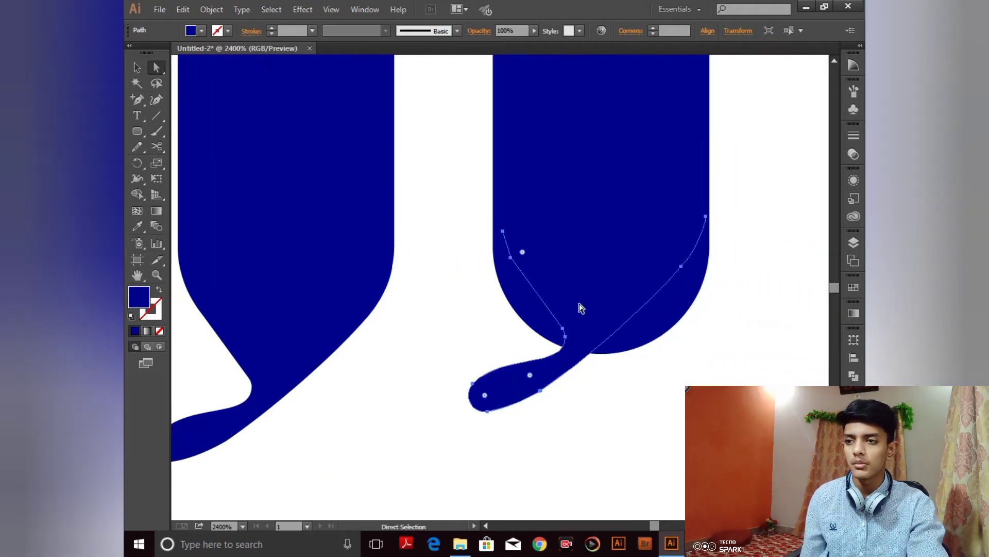
key("ctrl+z")
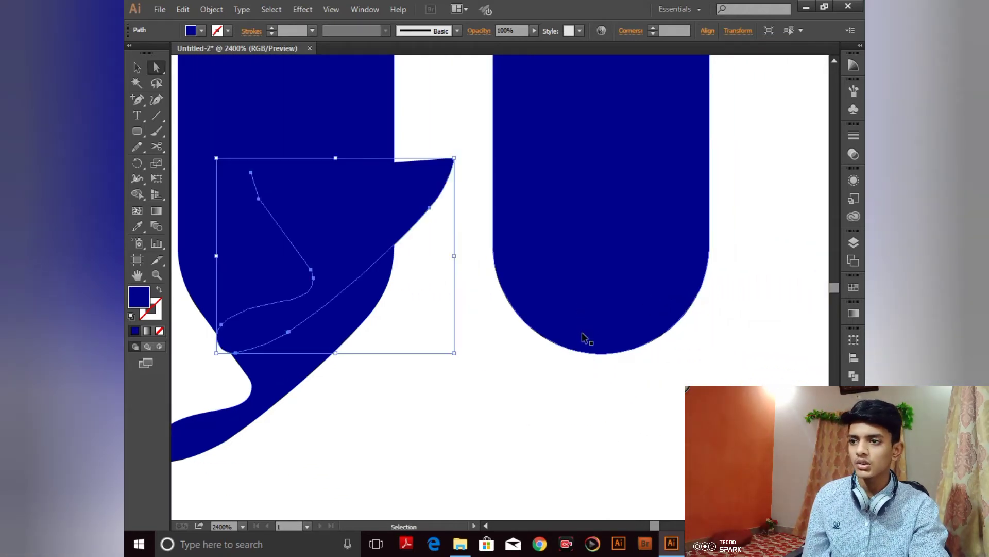
key("ctrl+z")
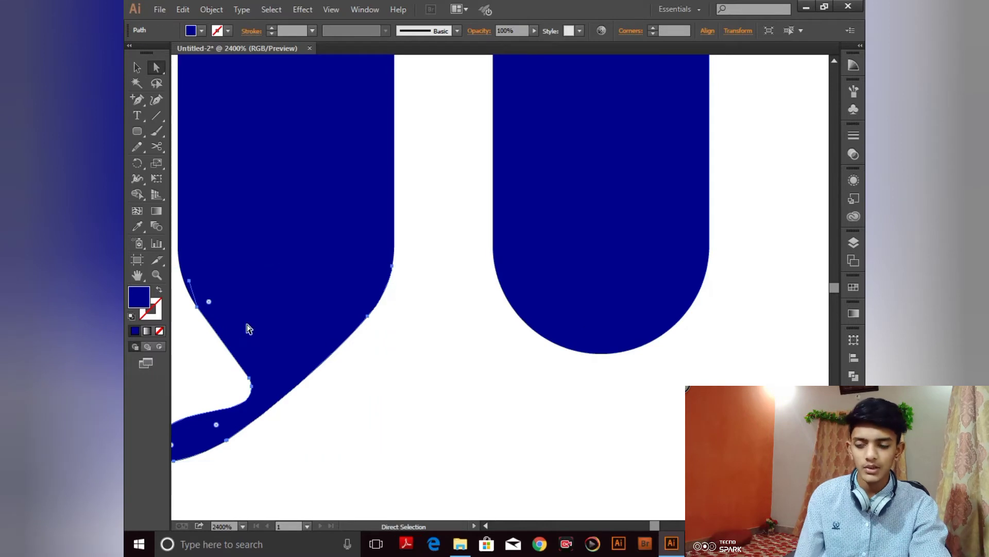
key("ctrl")
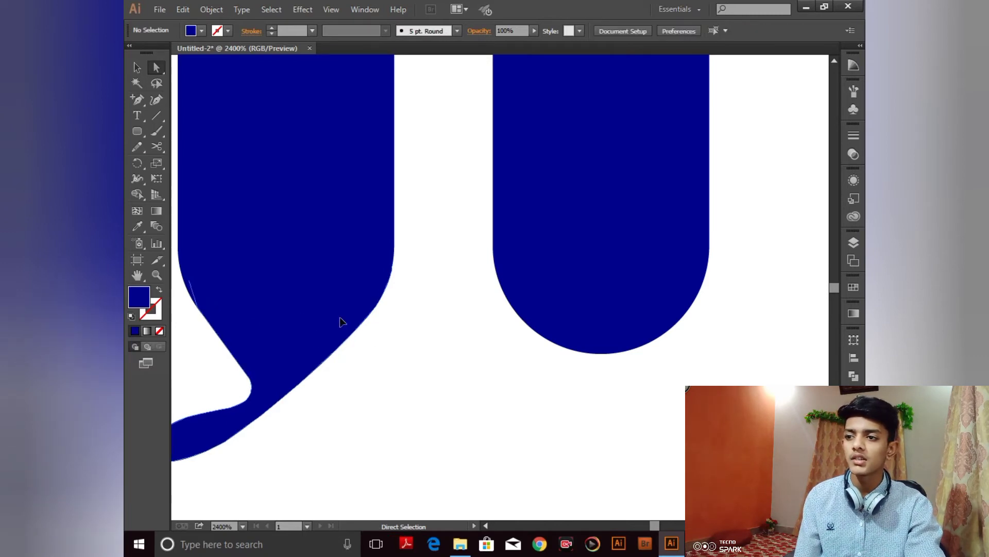
left_click_drag(342, 321, 617, 322)
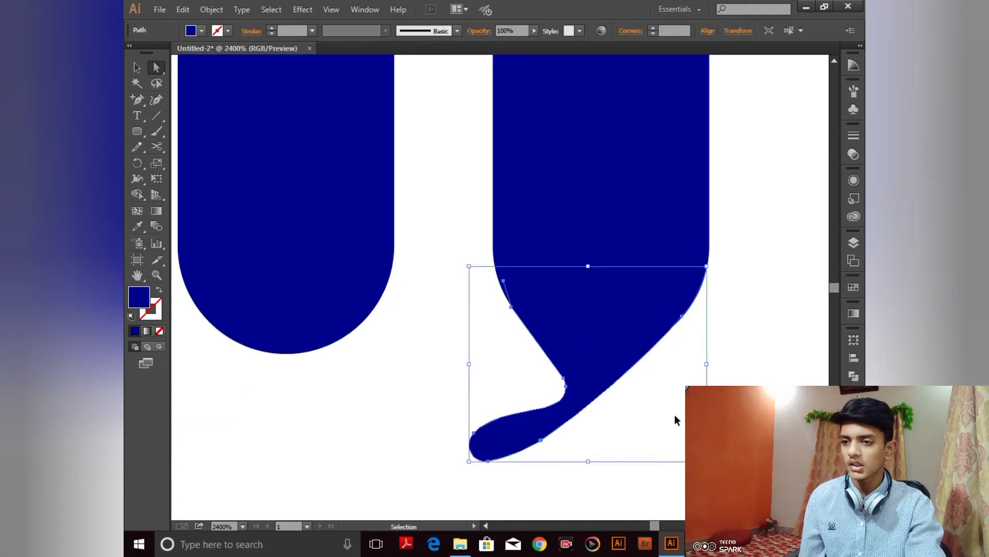
key("ctrl+z")
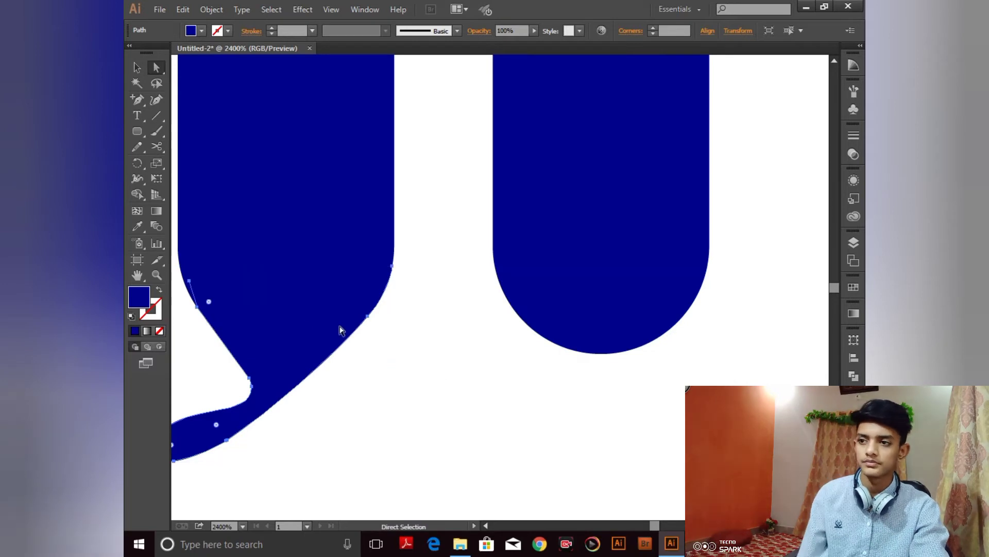
Step: Duplicate the tail onto the rounded lower end of the right blue bar, and deselect it
left_click_drag(287, 323, 603, 305)
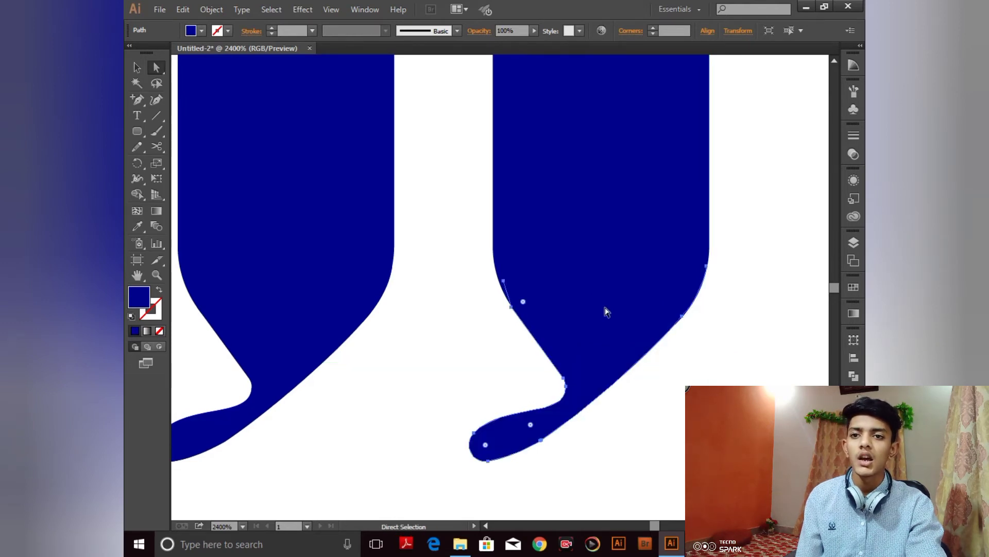
left_click(691, 371)
Step: Recolour both dark halves of the rounded square to a reddish brown with R 134 and G 76, and deselect them
key("ctrl+minus")
key("ctrl+minus")
key("ctrl+minus")
key("ctrl+minus")
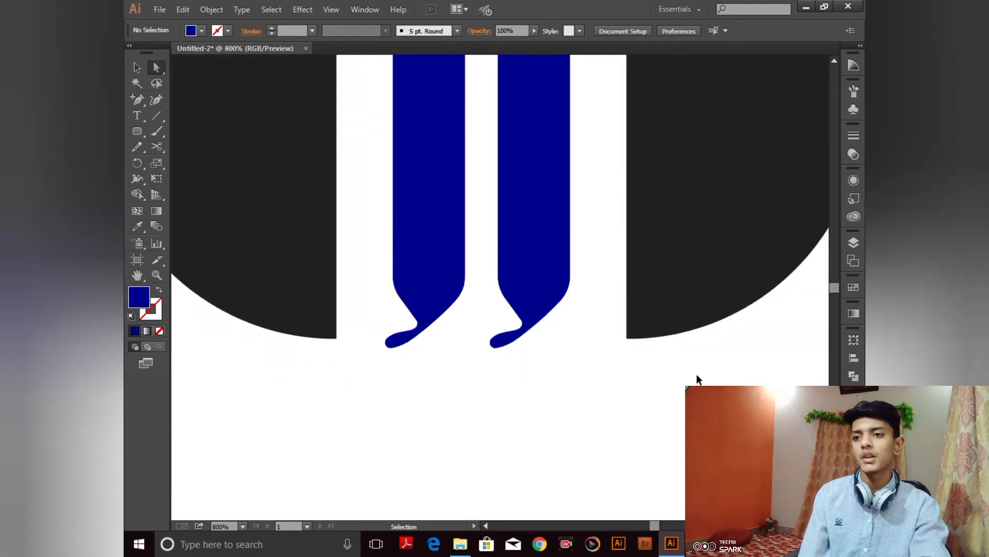
key("ctrl+minus")
key("ctrl+minus")
key("ctrl+minus")
key("ctrl+minus")
key("ctrl+minus")
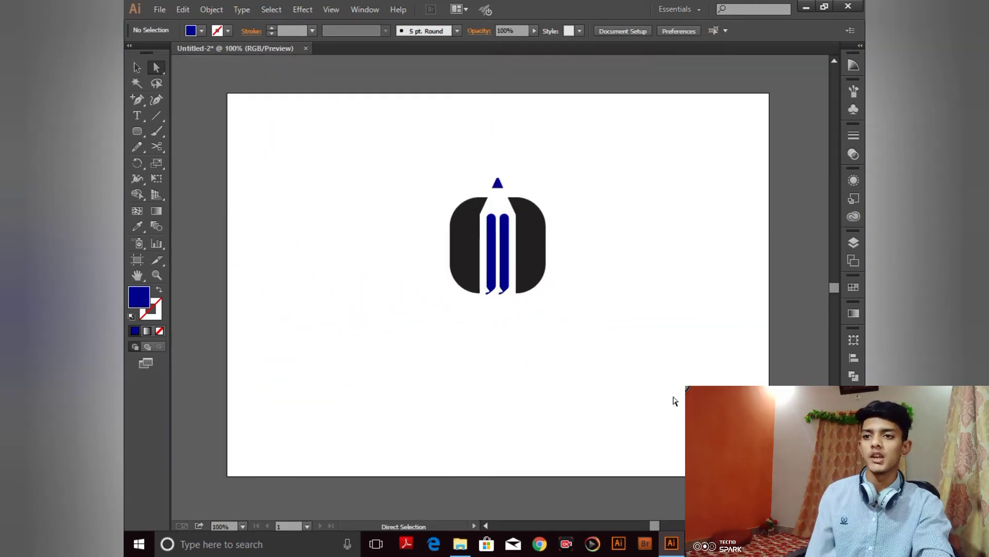
left_click(536, 250)
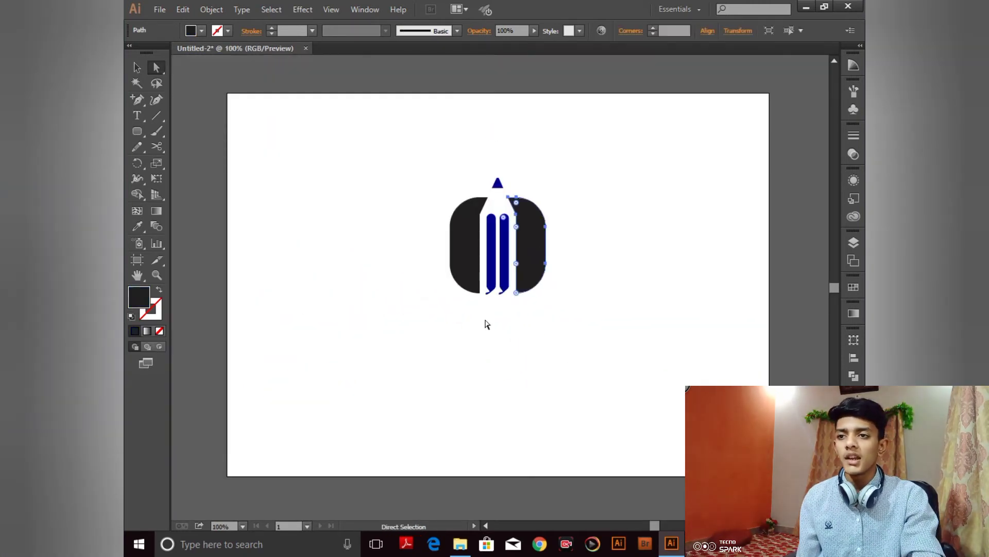
left_click(459, 260, "shift")
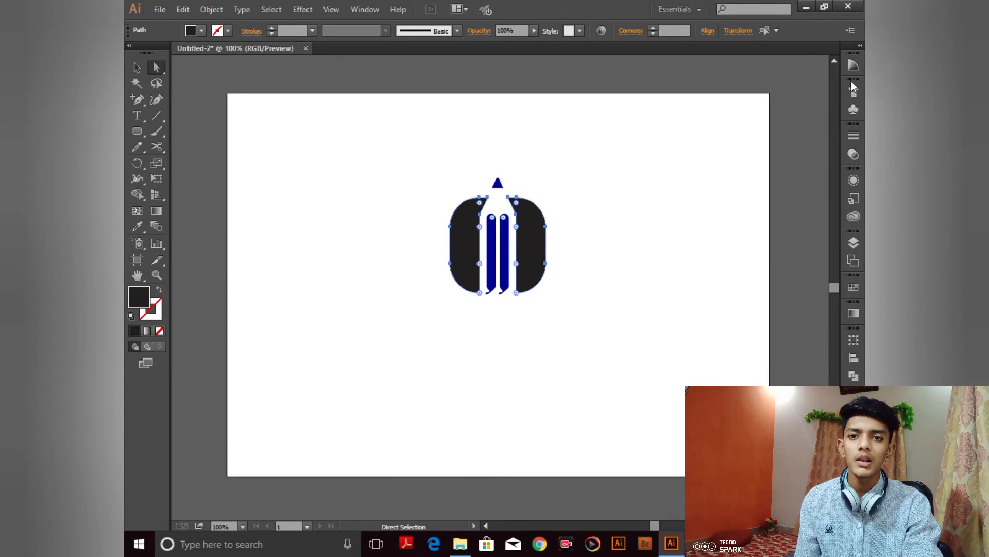
left_click(854, 394)
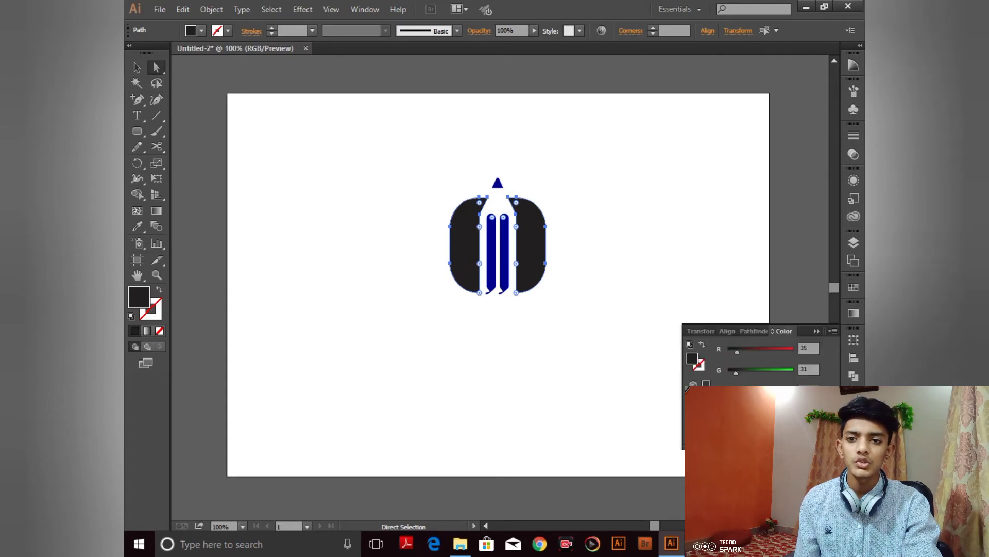
left_click_drag(738, 354, 761, 360)
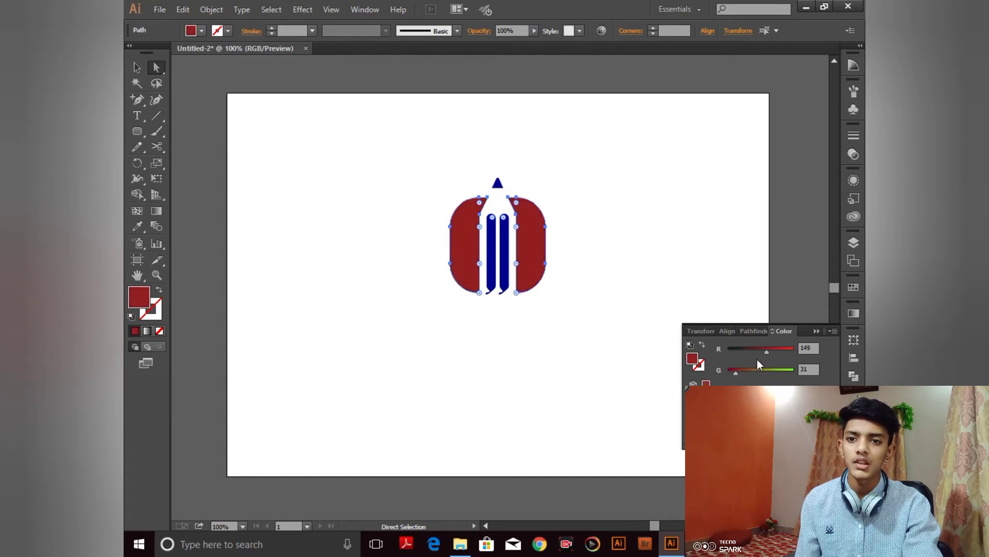
left_click_drag(737, 374, 749, 374)
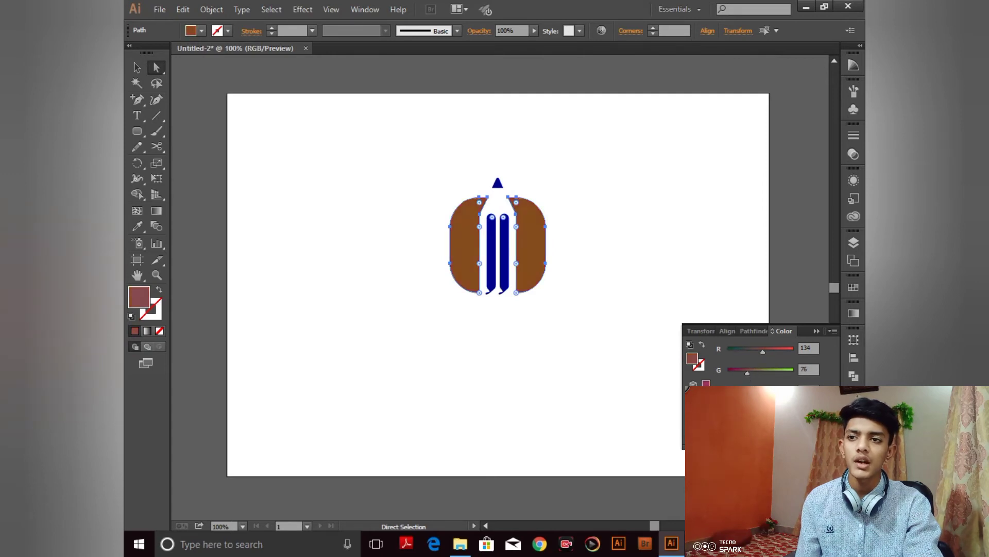
left_click(634, 386)
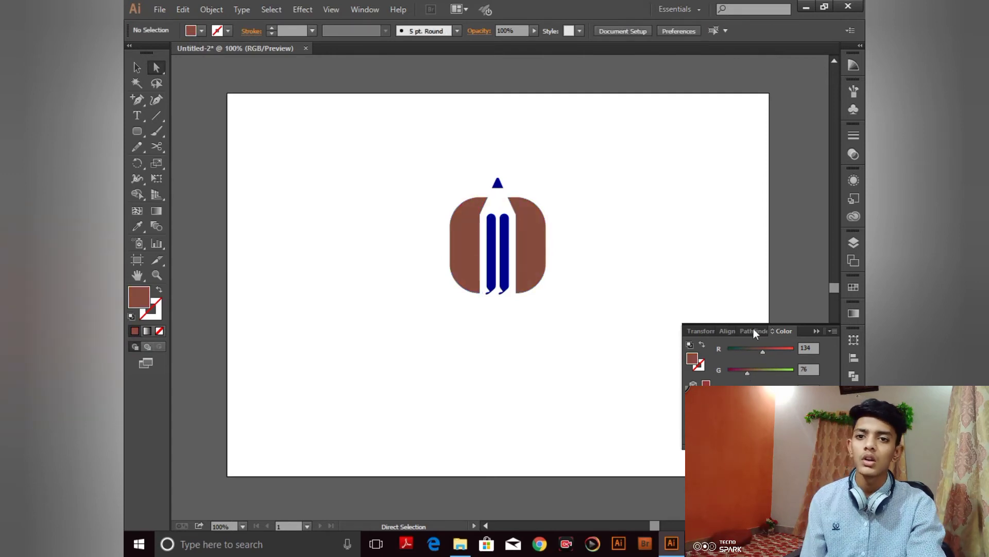
left_click(818, 332)
Step: Join the open end points of the right tail and the left tail so both paths are closed
scroll(535, 280, "up", 7)
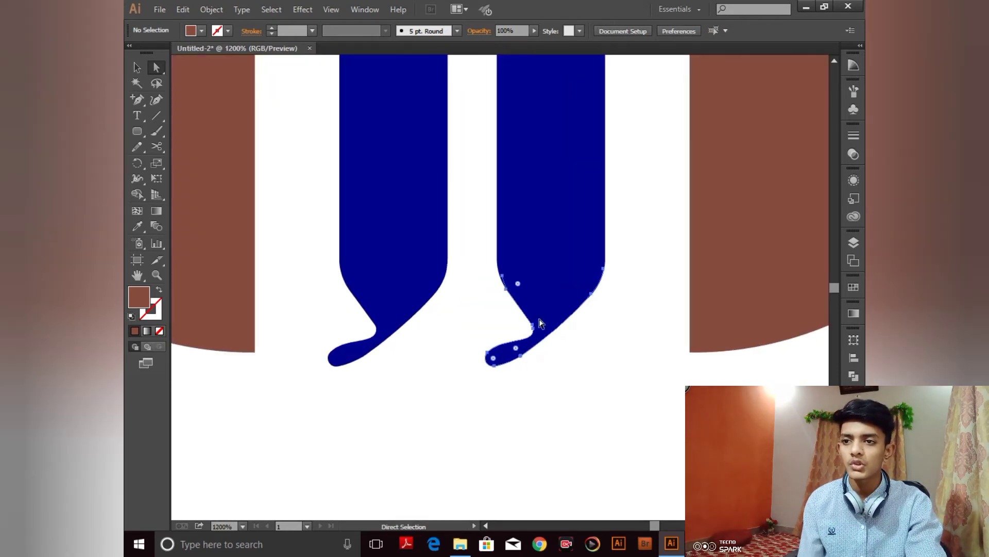
left_click(552, 314)
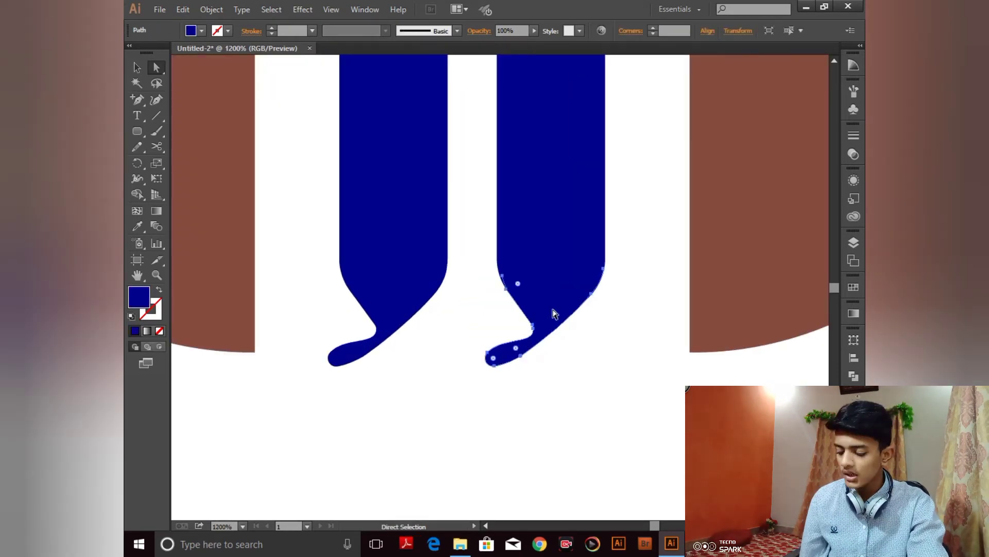
key("ctrl")
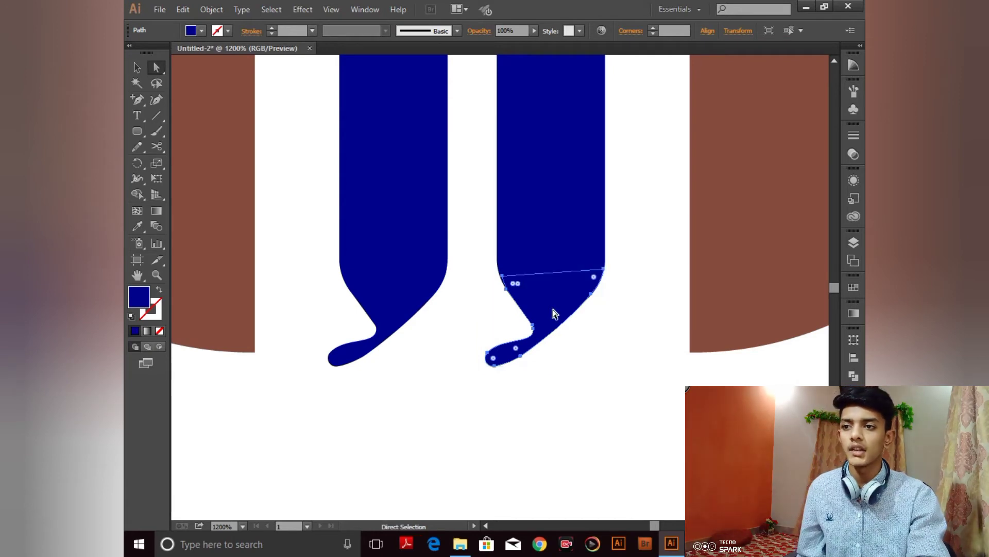
left_click(394, 319)
key("ctrl")
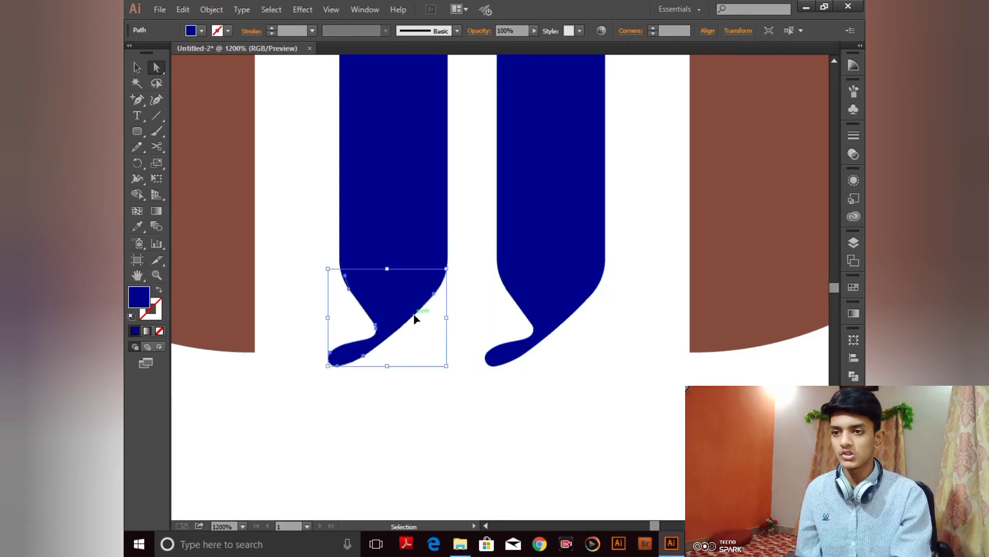
left_click(527, 326)
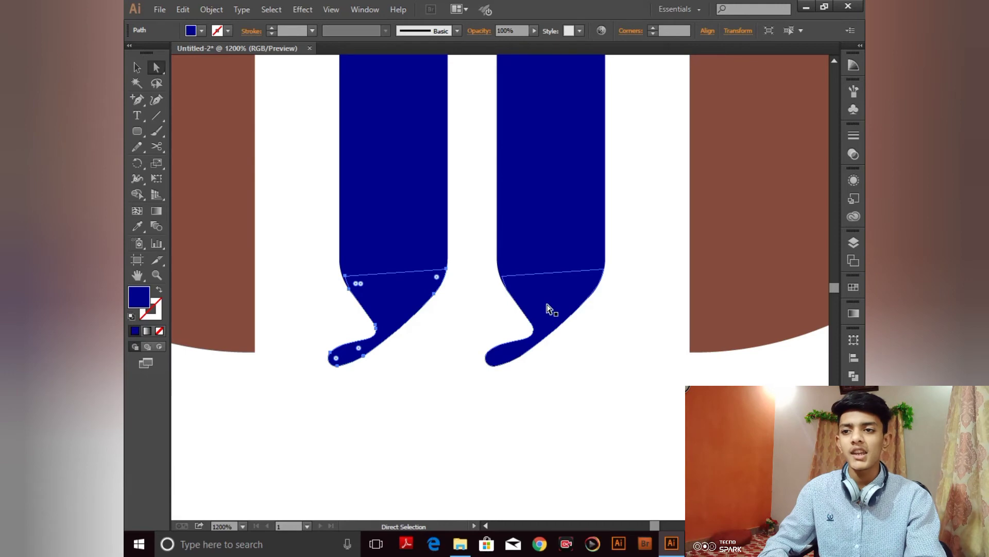
Step: Recolour both curved tails with the reddish brown sampled from the rounded square using the Eyedropper, and deselect them
left_click(389, 298)
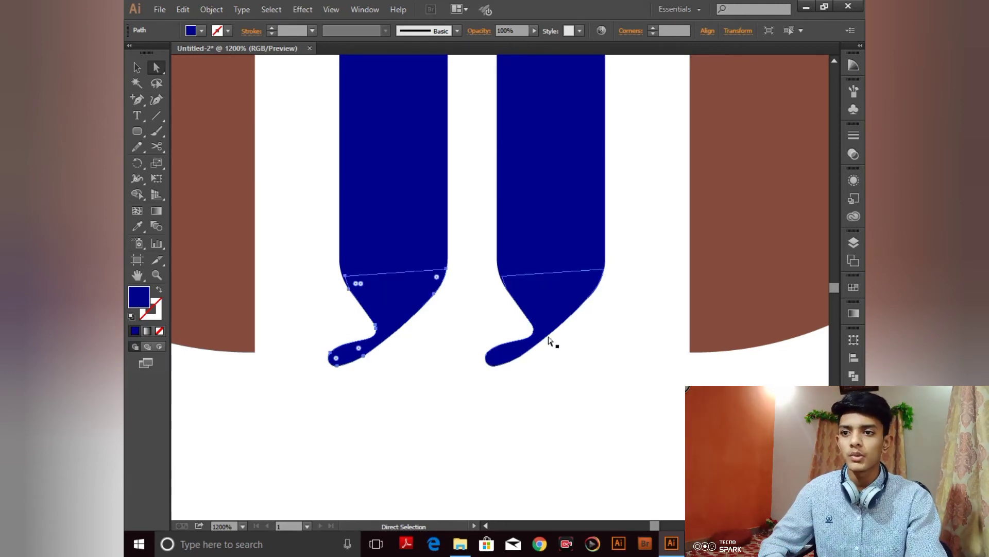
left_click(548, 310, "shift")
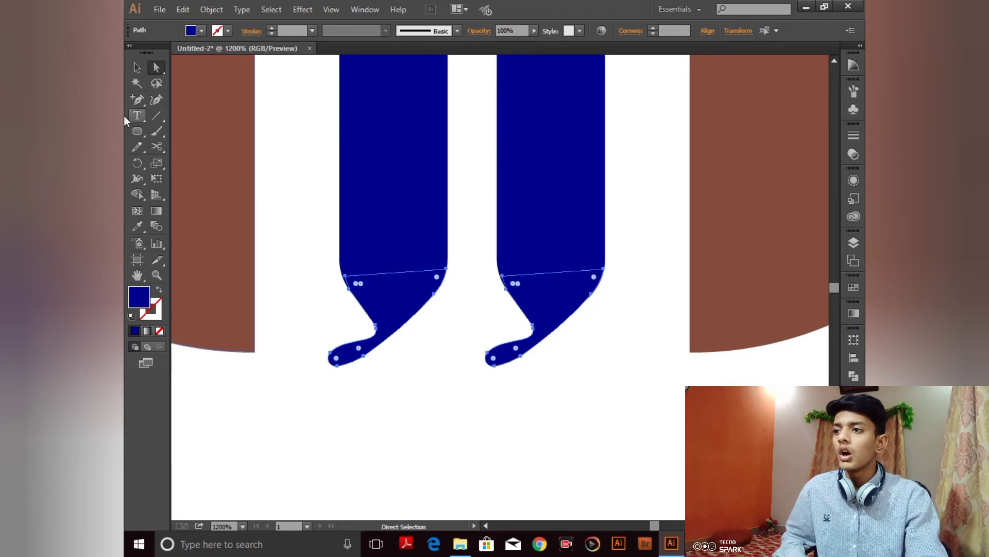
left_click(137, 226)
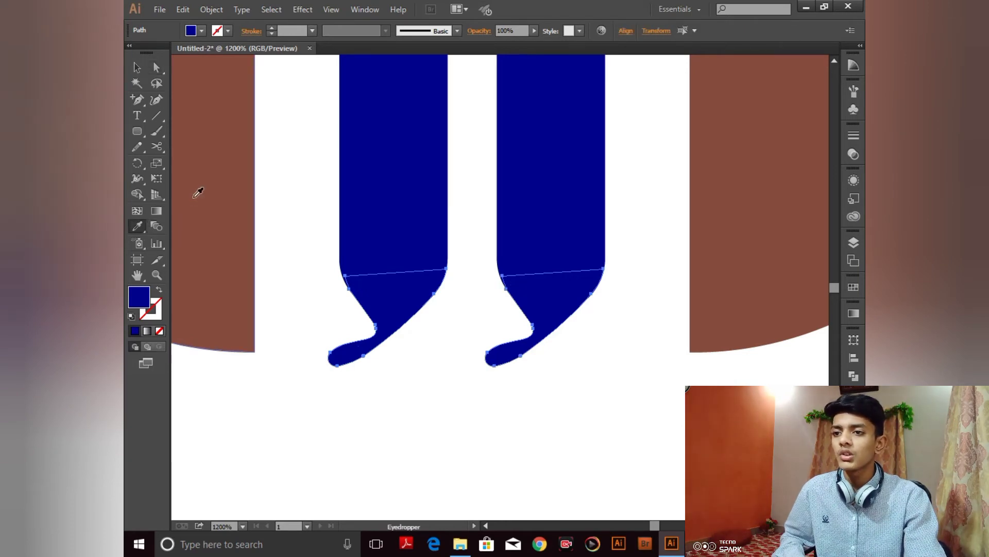
left_click(183, 154)
key("v")
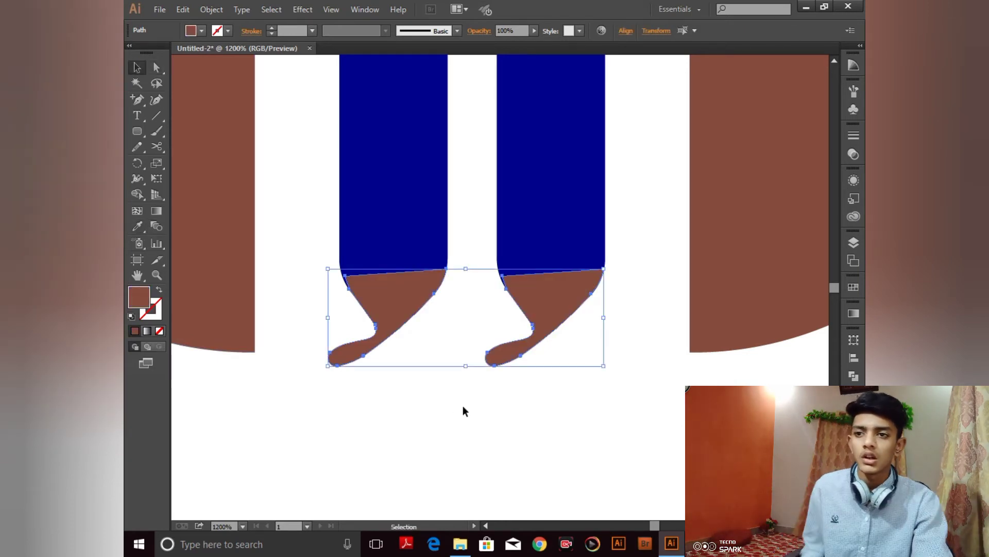
left_click(491, 422)
Step: Send both brown tails to the back so they sit behind the blue bars, and deselect them
scroll(529, 305, "down", 10)
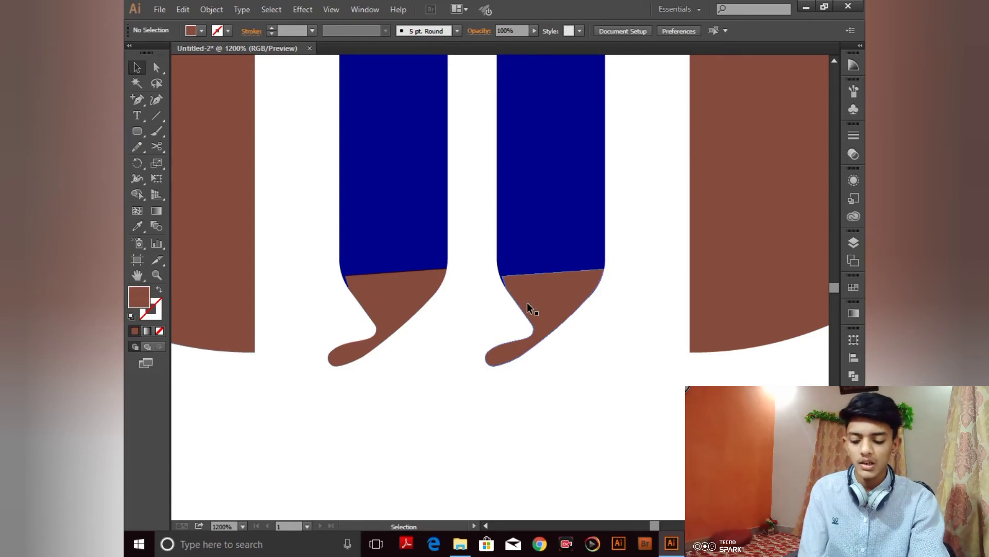
scroll(533, 326, "up", 11)
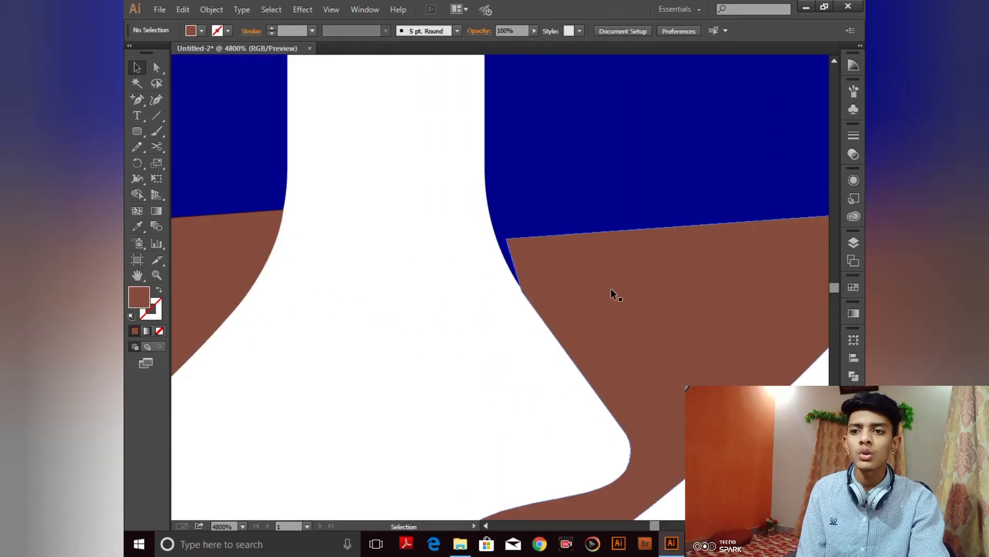
left_click(612, 293)
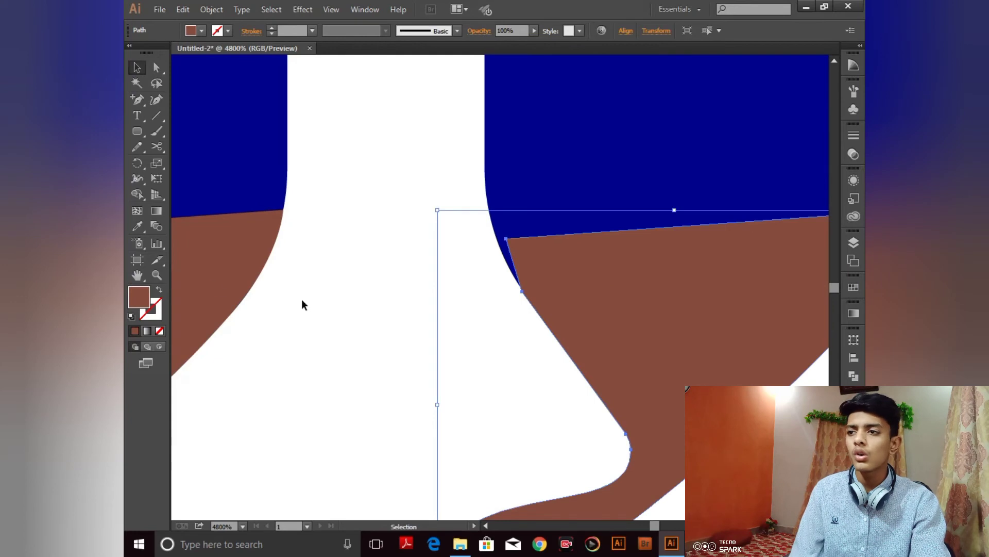
left_click(193, 276, "shift")
right_click(679, 300)
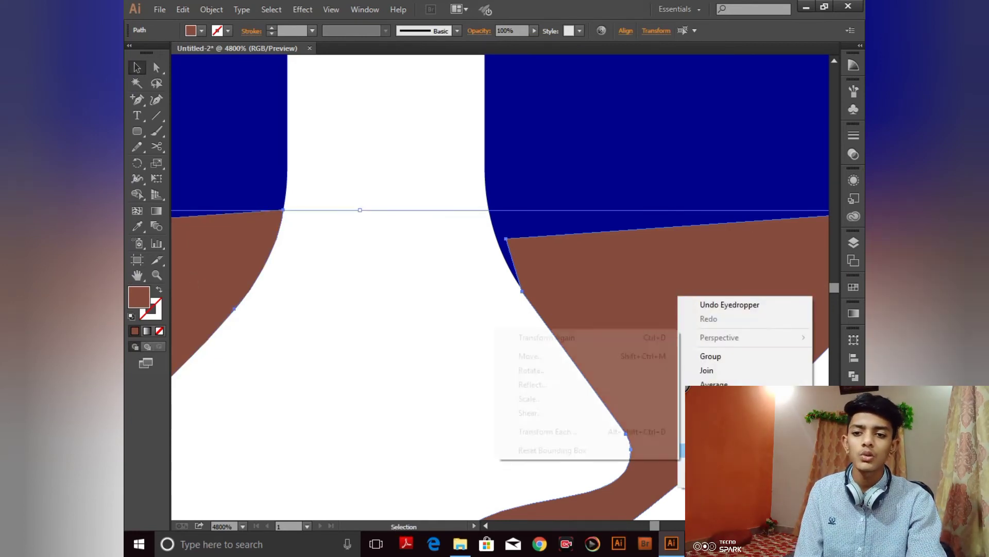
mouse_move(683, 463)
left_click(597, 507)
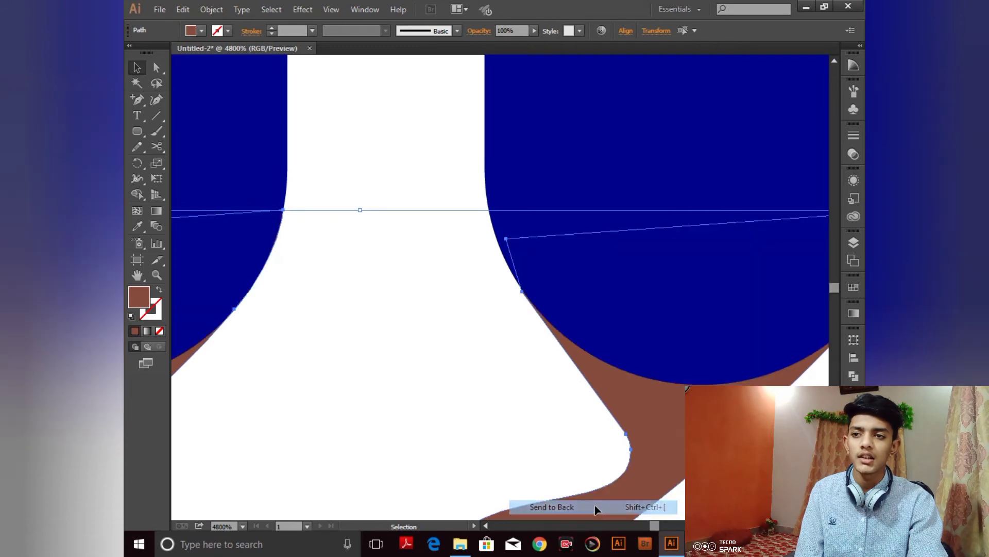
key("ctrl+shift+a")
Step: Examine the whole recoloured logo, check the blue pencil tip up close, and view the full artboard
key("ctrl+minus")
key("ctrl+minus")
key("ctrl+minus")
key("ctrl+minus")
key("ctrl+minus")
key("ctrl+minus")
key("ctrl+minus")
key("ctrl+minus")
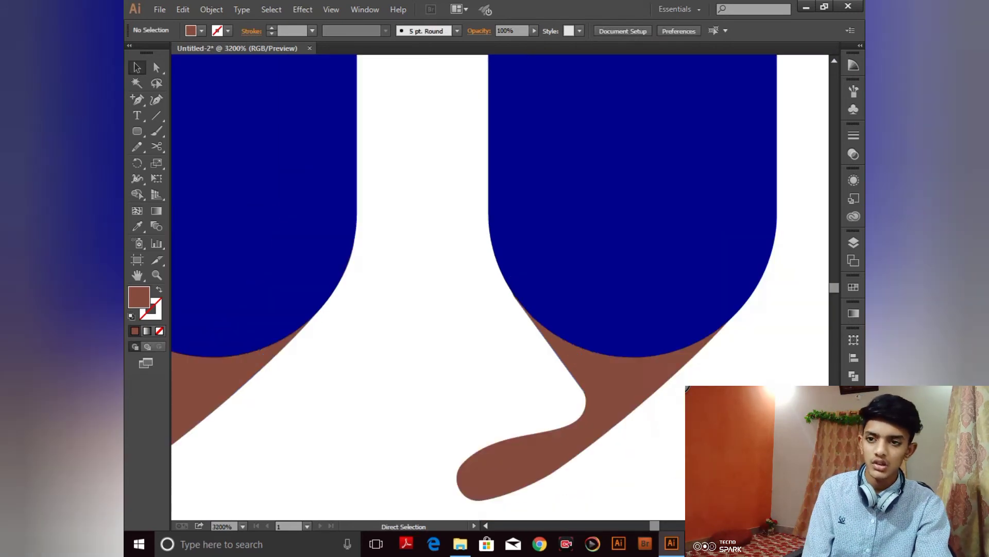
key("ctrl+minus")
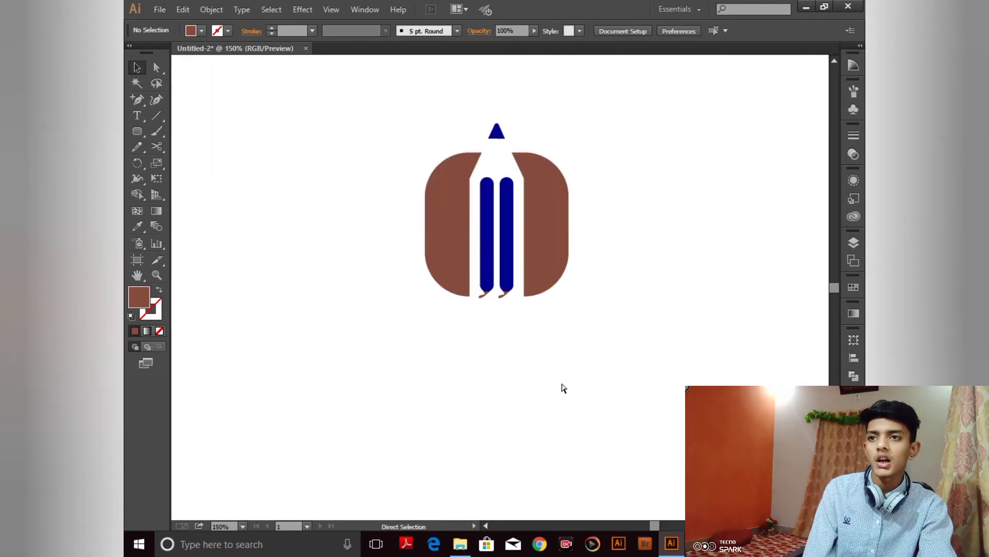
key("ctrl+plus")
key("ctrl+plus")
left_click_drag(650, 220, 645, 294)
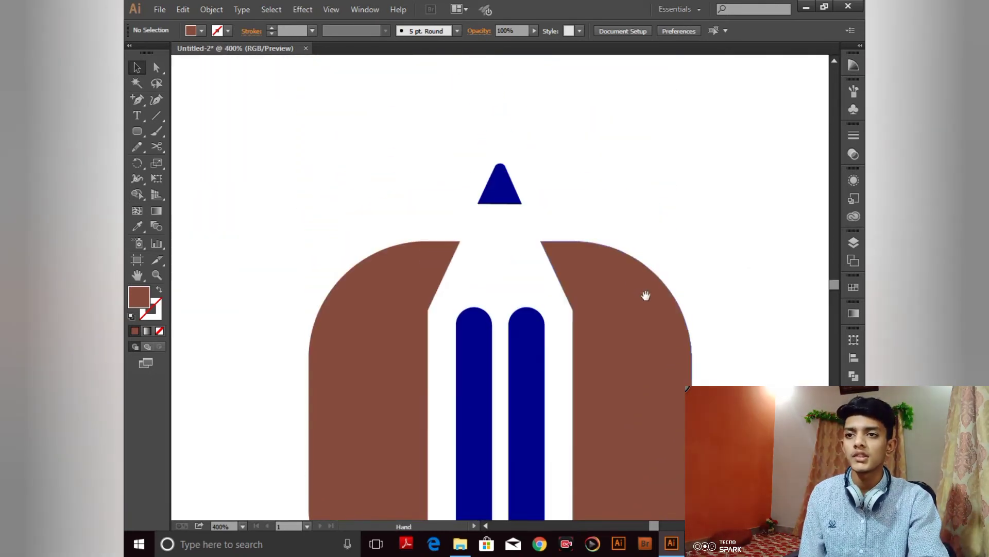
left_click(505, 192)
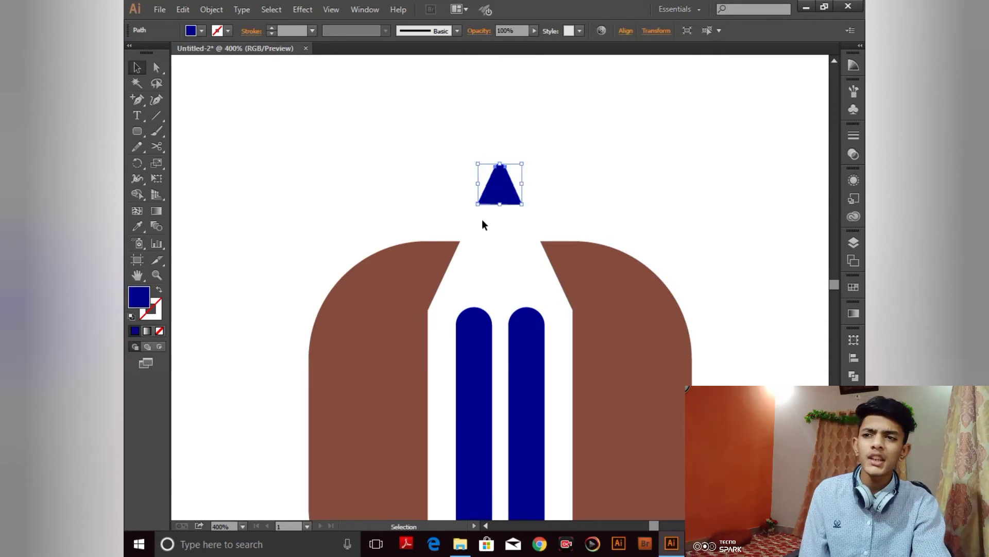
left_click(577, 203)
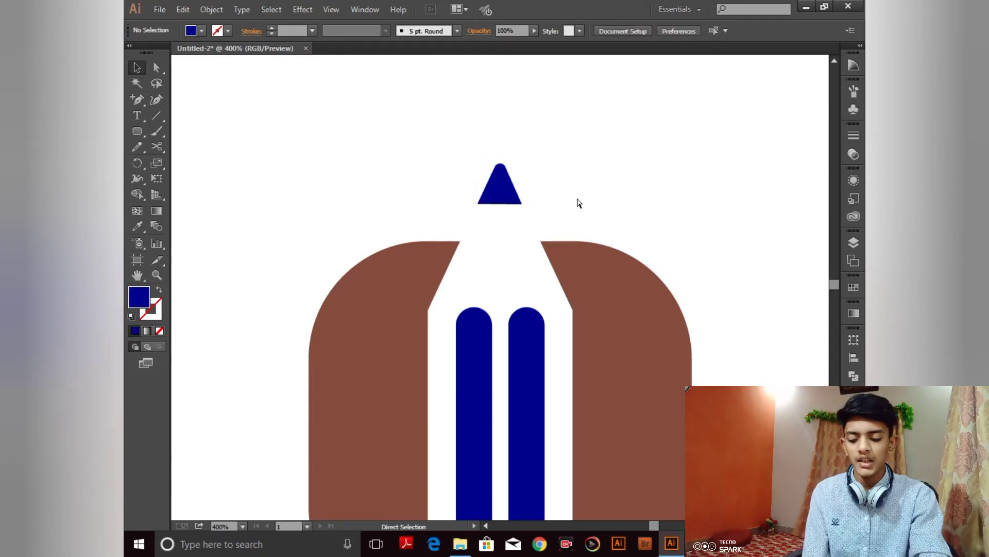
key("ctrl+0")
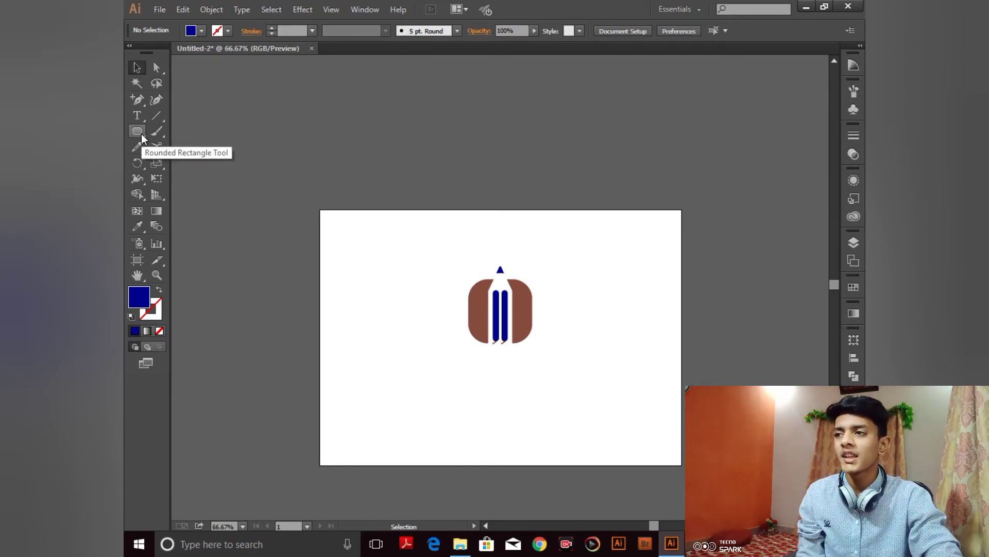
Step: Draw a rectangle about 542 by 395 px overlapping the artboard's upper-left corner and fill it with greyish blue 9193B7
left_click_drag(143, 137, 181, 139)
key("m")
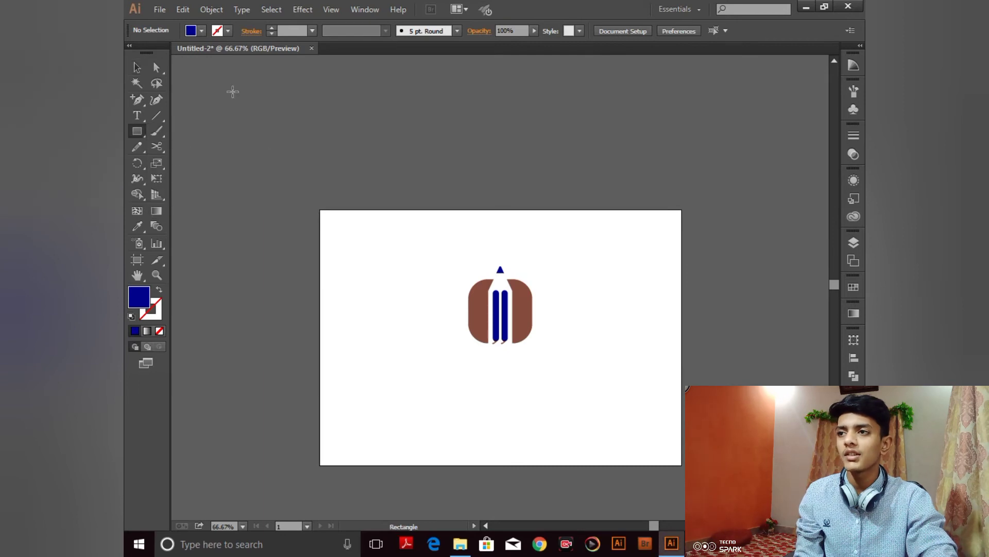
left_click_drag(236, 97, 469, 266)
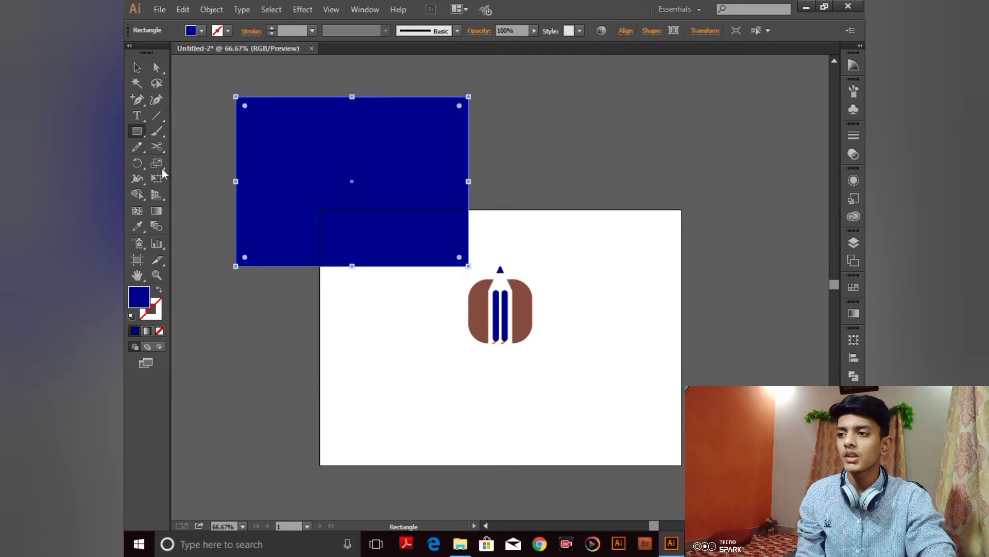
double_click(147, 305)
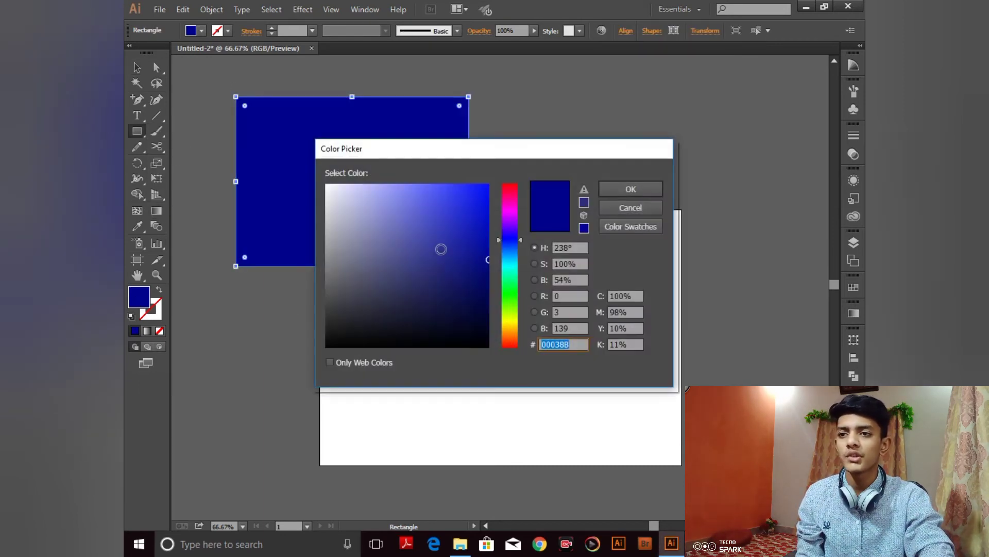
left_click(358, 231)
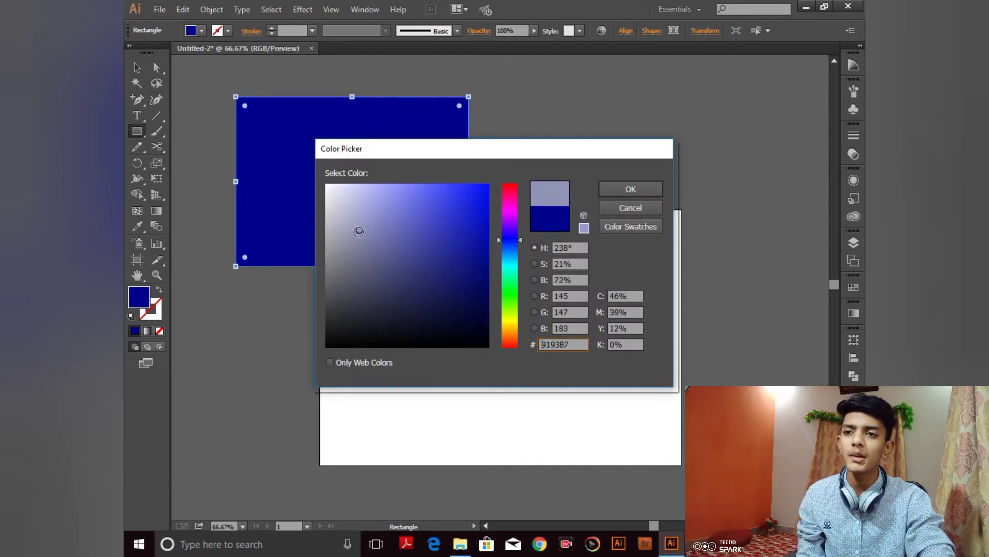
left_click(631, 189)
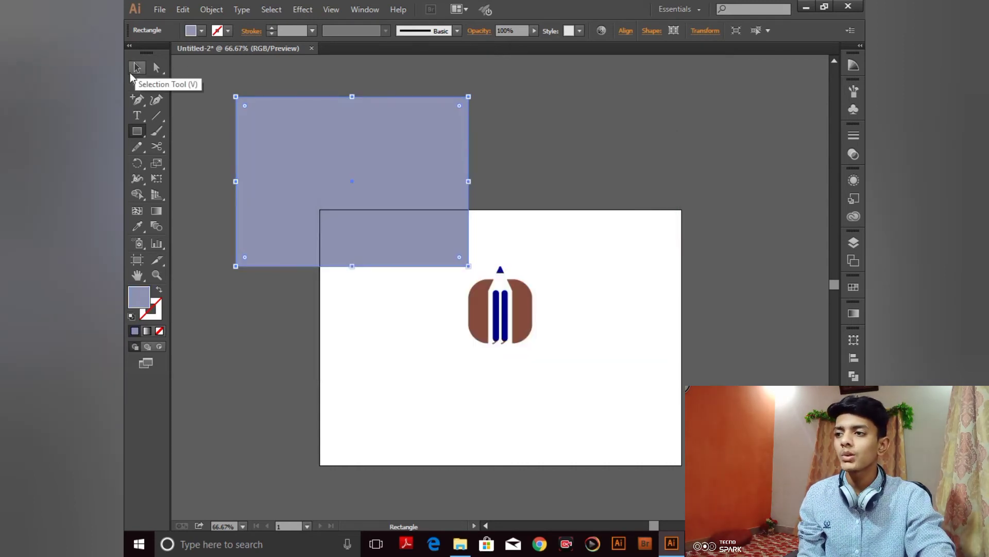
Step: Fit the artboard to the bounds of the greyish-blue rectangle, and deselect the rectangle in its original place
left_click(137, 259)
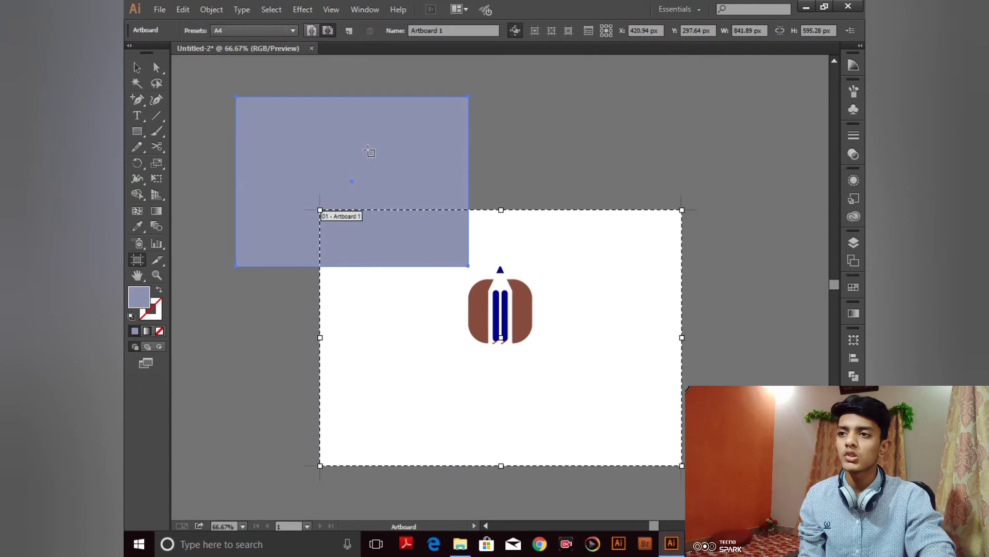
left_click(368, 151)
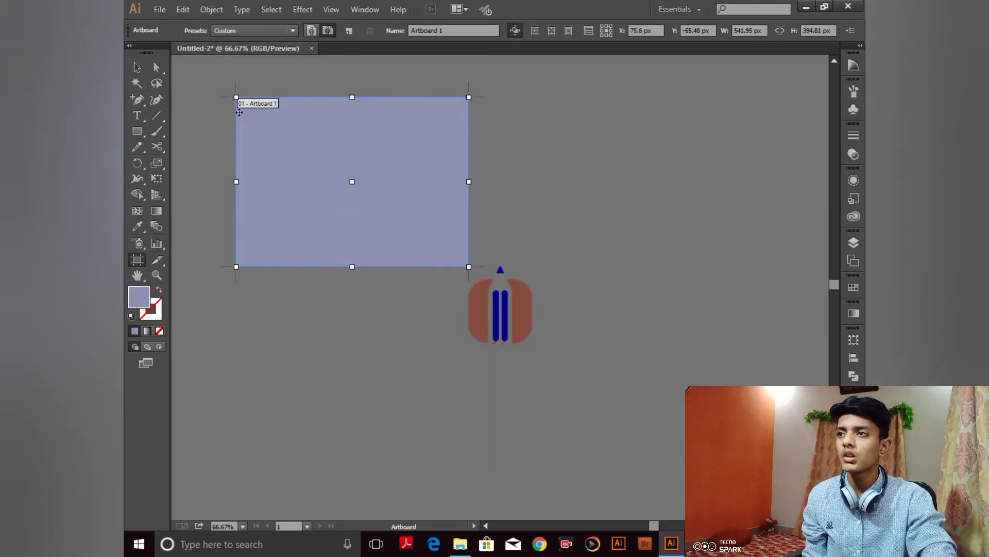
left_click(137, 68)
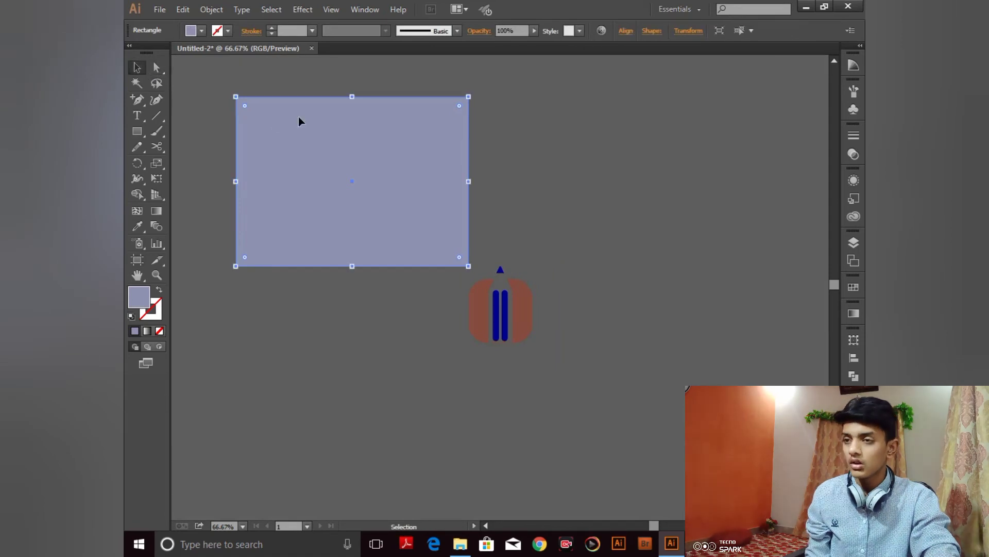
left_click_drag(317, 129, 432, 202)
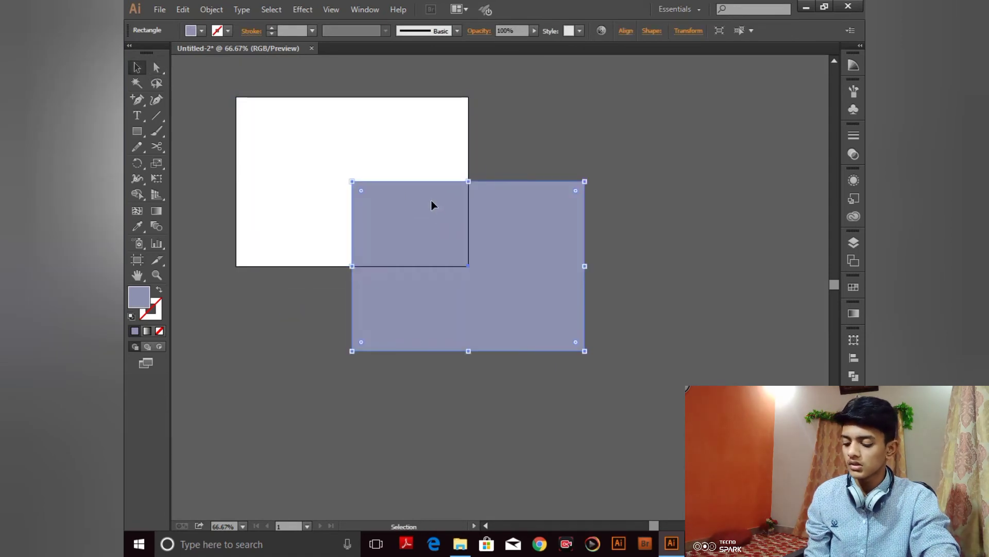
key("ctrl+z")
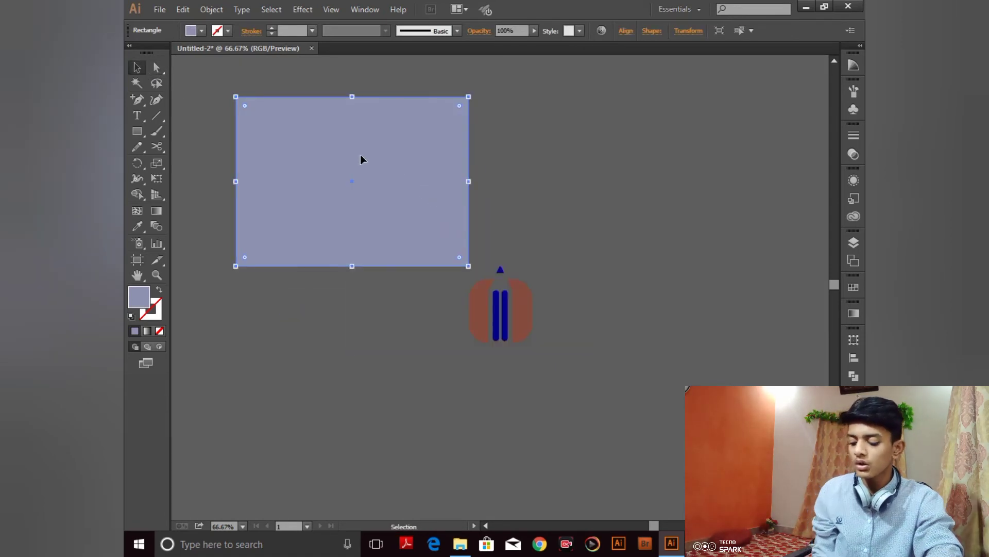
key("ctrl+shift+a")
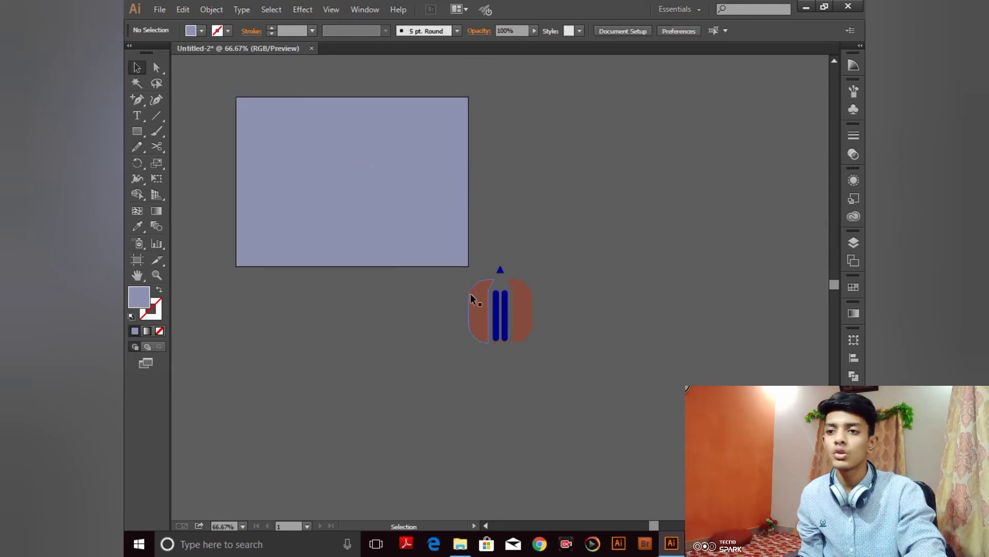
Step: Select all parts of the pencil logo and move them onto the greyish-blue rectangle, slightly right of its centre
key("a")
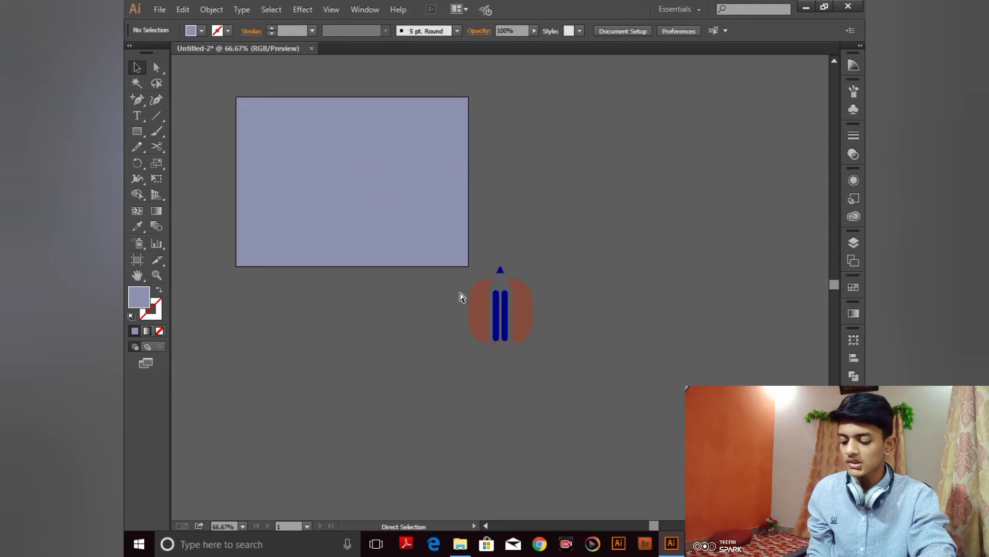
left_click(461, 297)
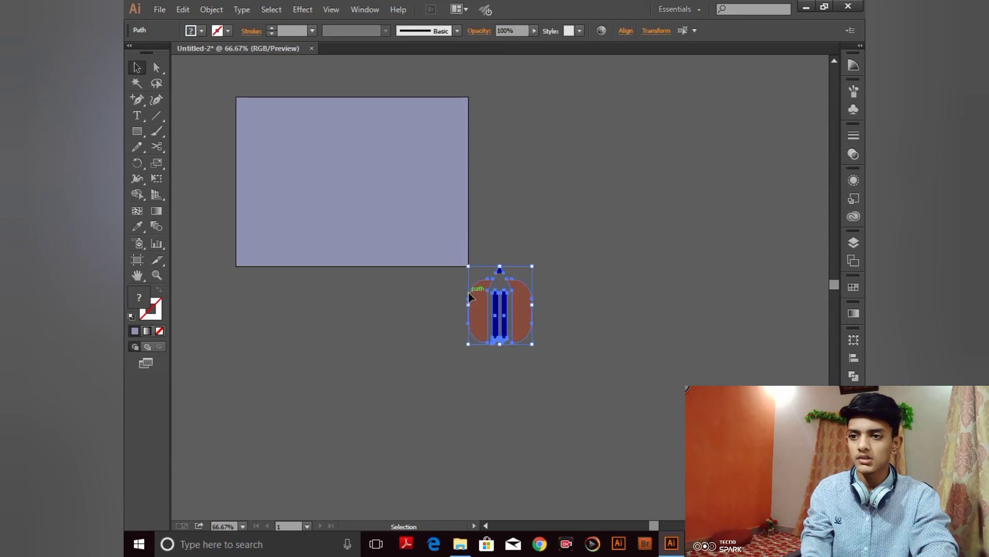
left_click_drag(468, 295, 468, 294)
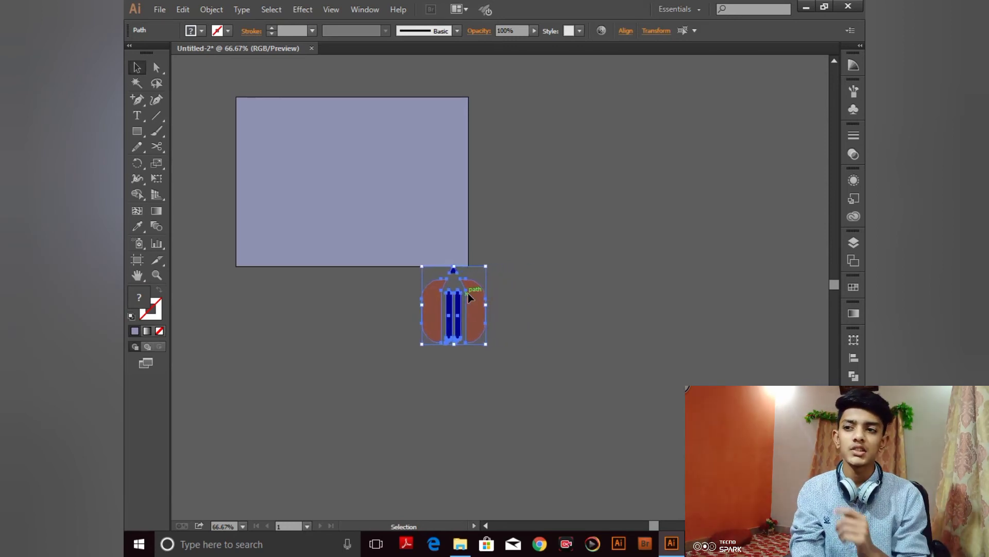
key("Left")
key("Left")
key("Left")
key("Left")
key("Left")
key("Left")
key("Left")
key("Left")
key("Left")
key("Left")
key("Left")
key("Left")
key("Left")
key("Left")
key("Left")
key("Left")
key("Left")
key("Left")
key("Left")
key("Left")
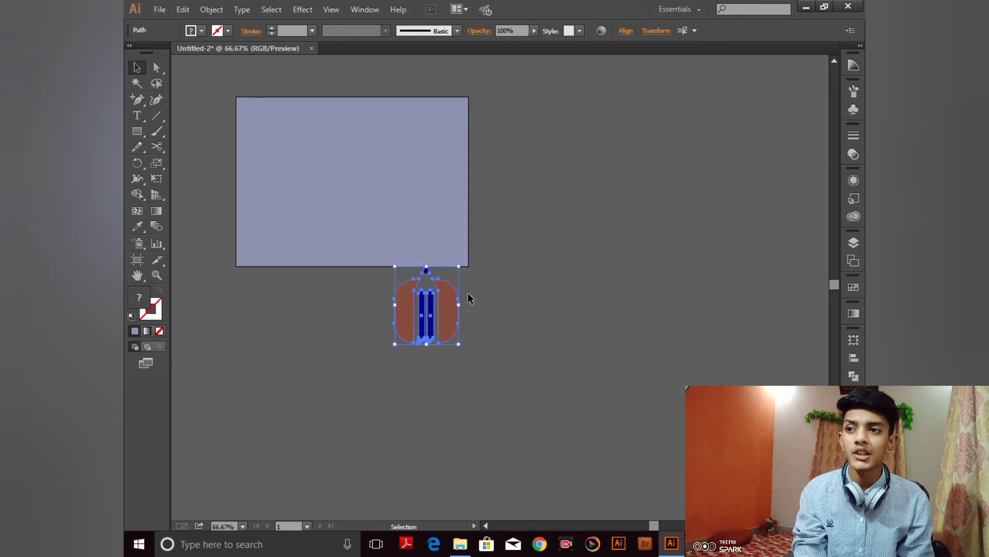
key("Left")
key("Left")
key("Left")
key("Left")
key("Left")
key("Left")
key("Left")
key("Left")
key("Left")
key("Left")
key("Left")
key("Left")
key("Left")
key("Left")
key("Left")
key("Left")
key("Left")
key("Left")
key("Left")
key("Left")
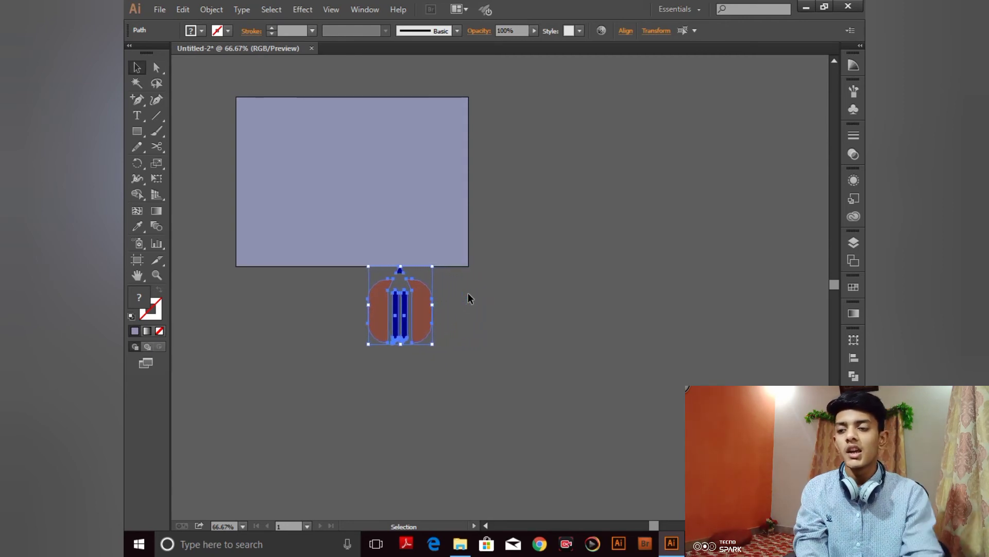
key("Up")
key("Up")
key("Up")
key("Up")
key("Up")
key("Up")
key("Up")
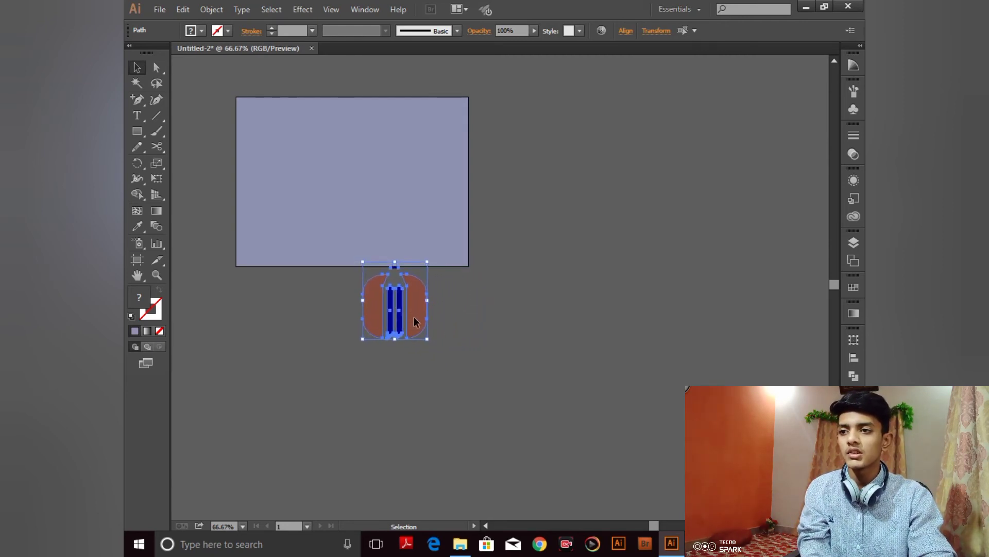
left_click_drag(413, 316, 392, 221)
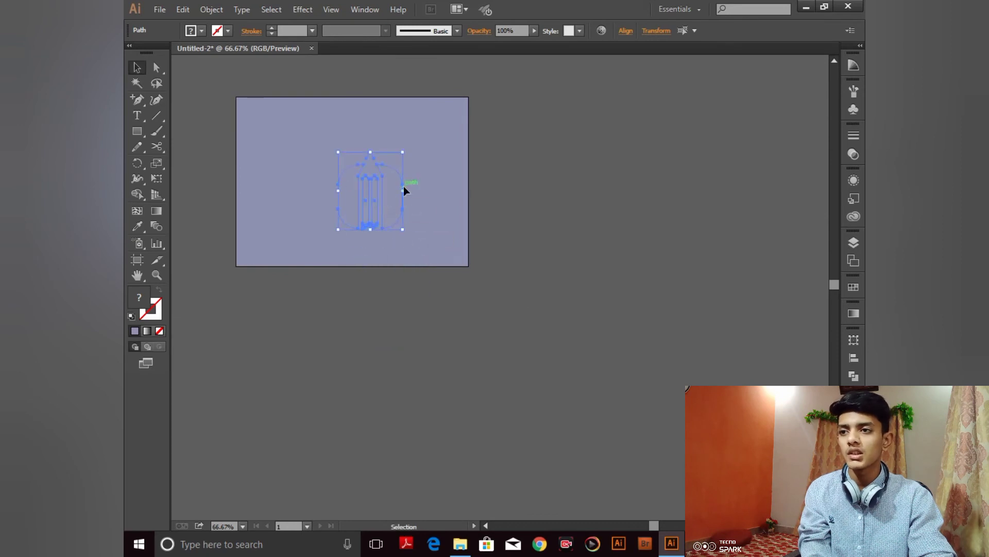
Step: Bring the whole pencil logo to the front of the greyish-blue background rectangle
right_click(390, 192)
mouse_move(451, 360)
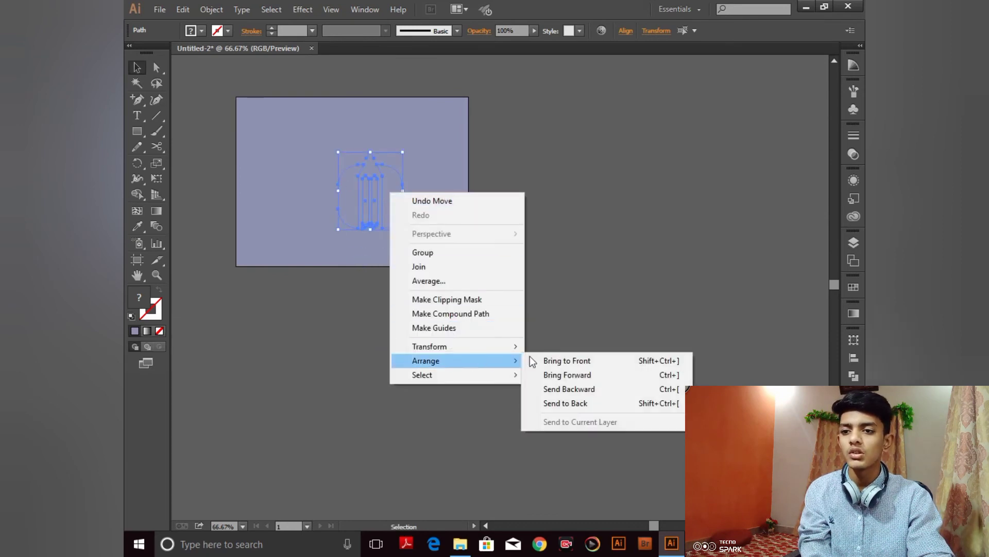
left_click(547, 360)
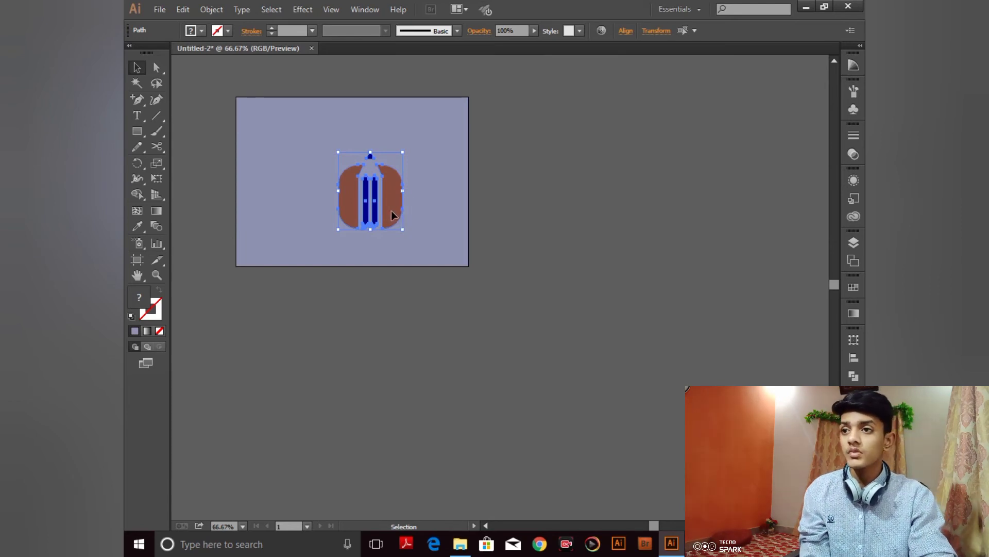
Step: Move the pencil logo up and left to about the centre of the greyish-blue rectangle and clear the selection
left_click_drag(391, 210, 379, 201)
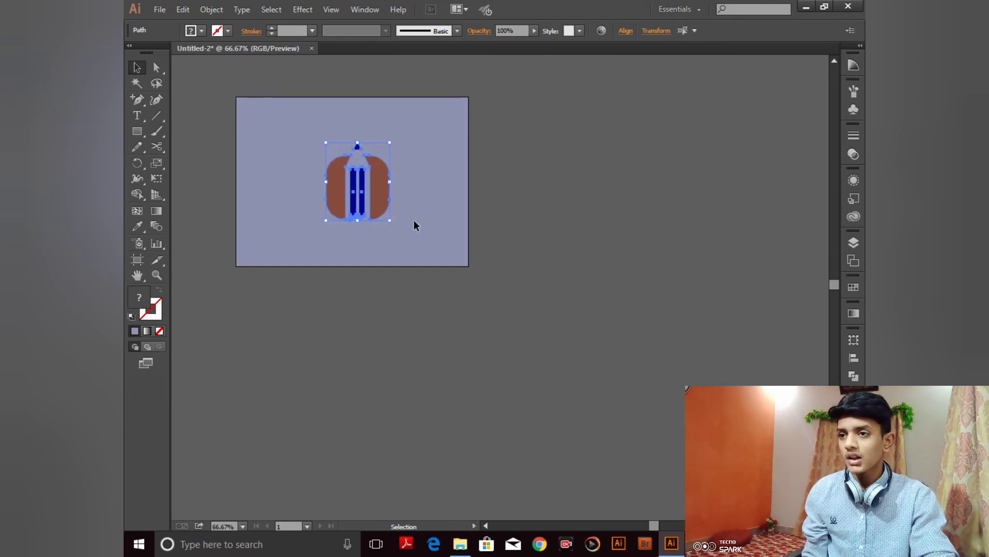
left_click(411, 169)
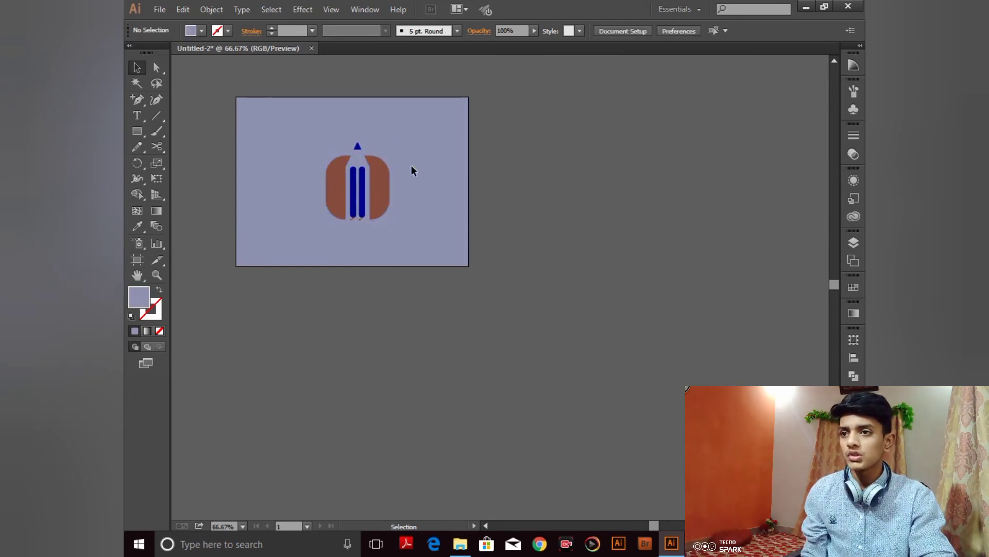
left_click(412, 217, "alt")
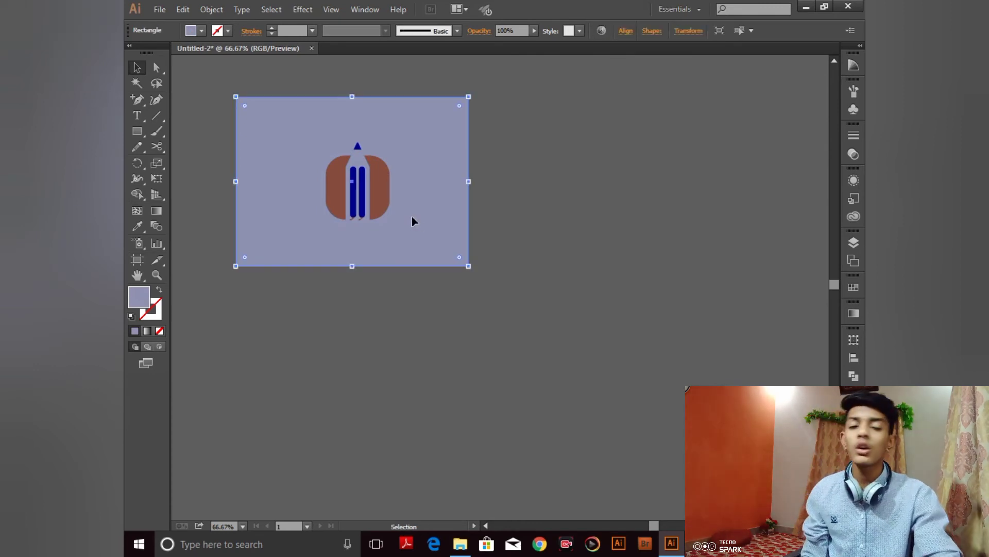
key("ctrl")
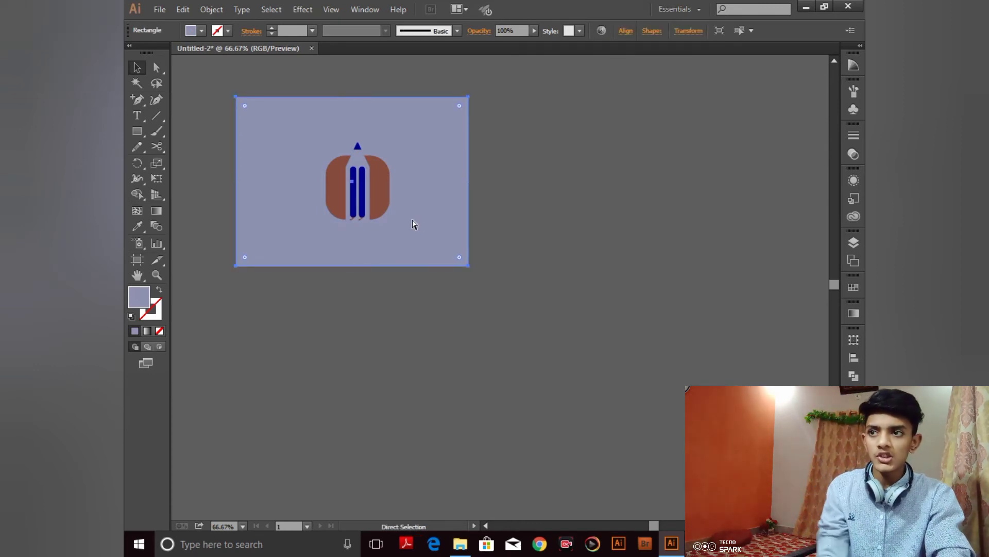
key("ctrl+0")
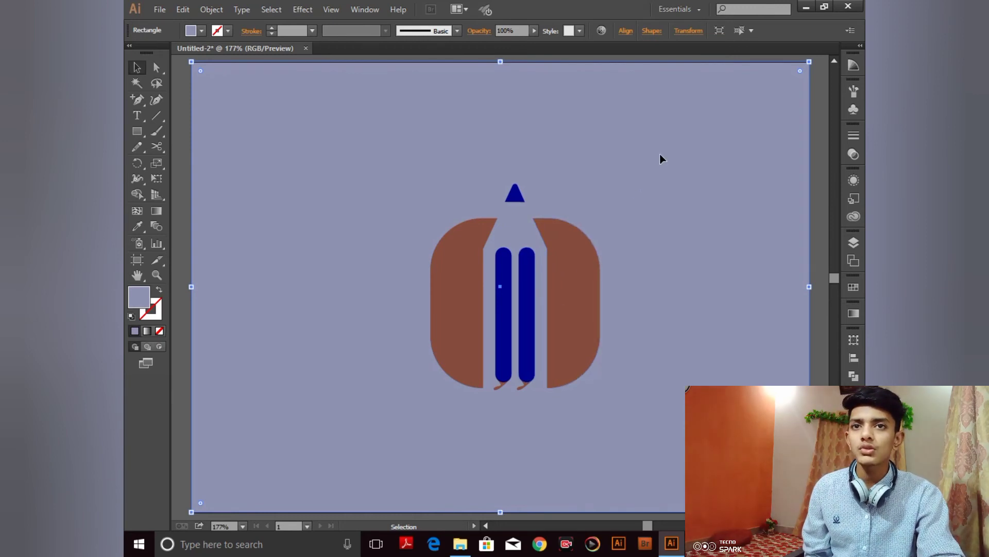
key("a")
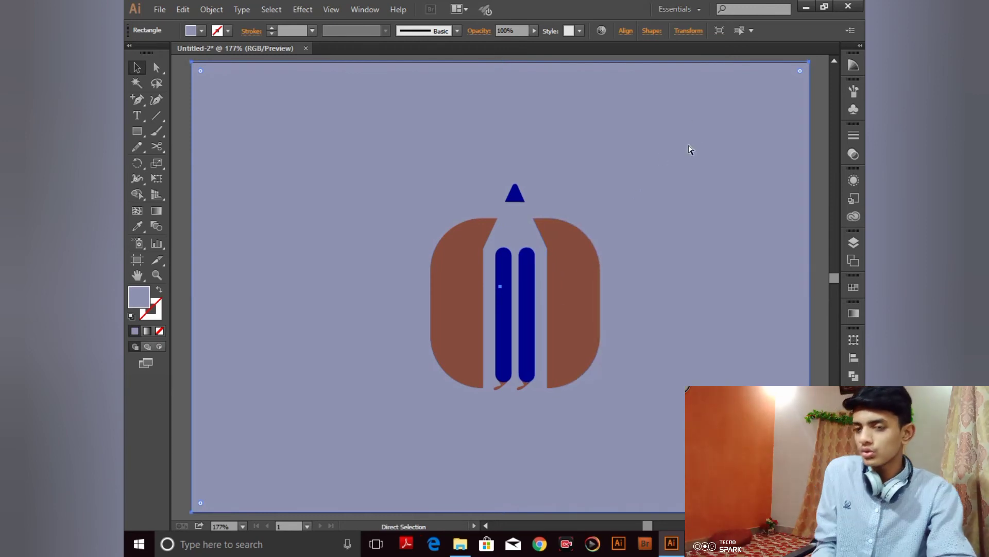
key("ctrl+shift+a")
key("v")
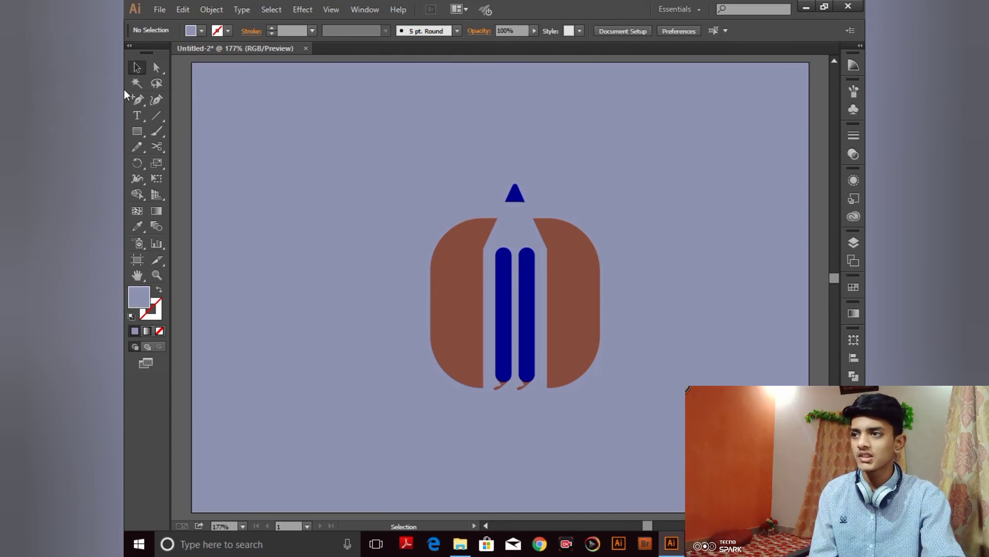
Step: Add the text "pencile logo" on the greyish-blue background just below the pencil logo
left_click(141, 116)
scroll(589, 307, "down", 5)
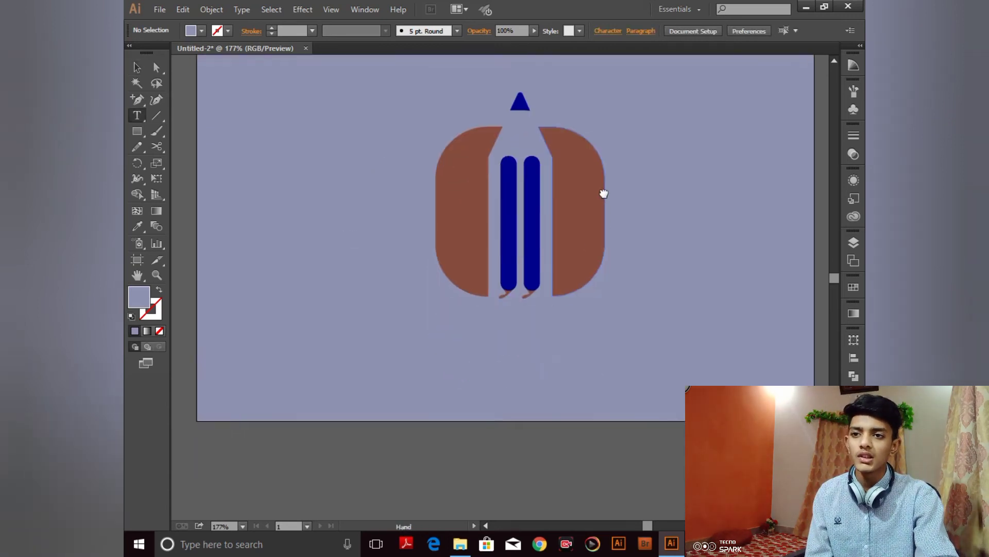
left_click(467, 258)
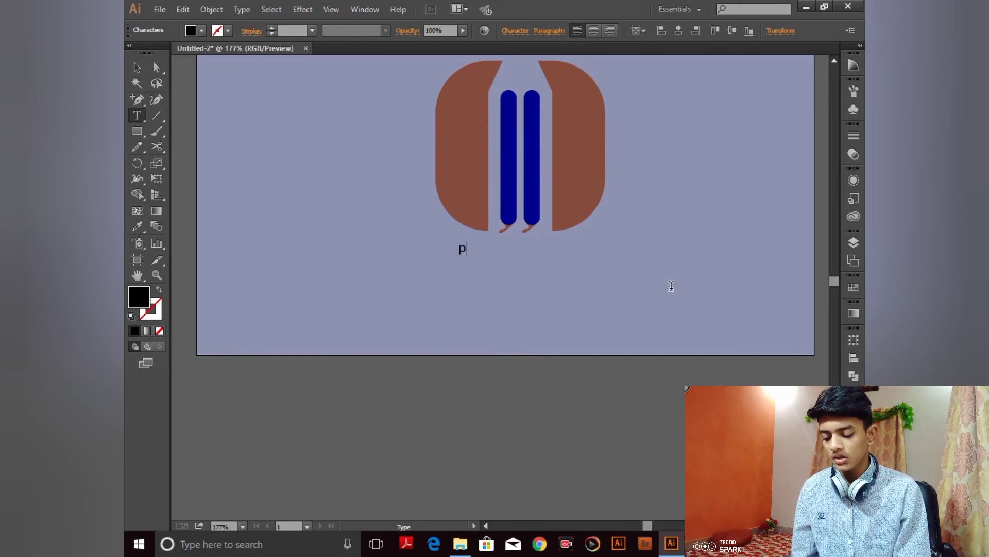
type("encile")
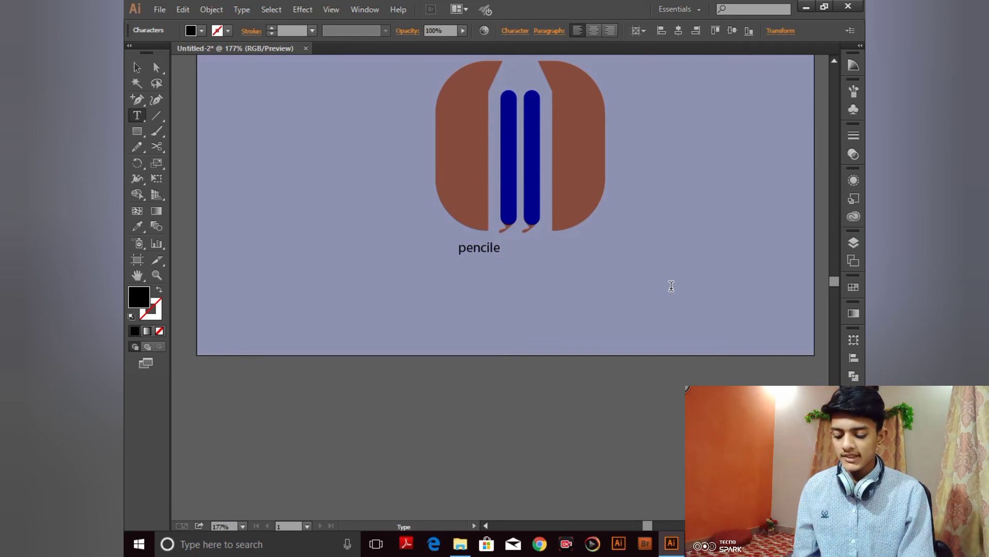
type("logo")
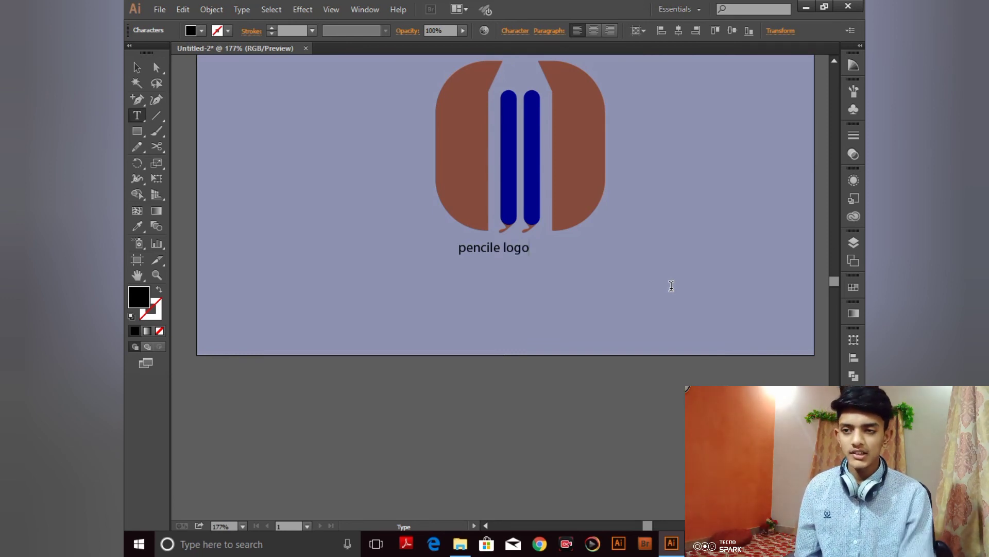
key("Escape")
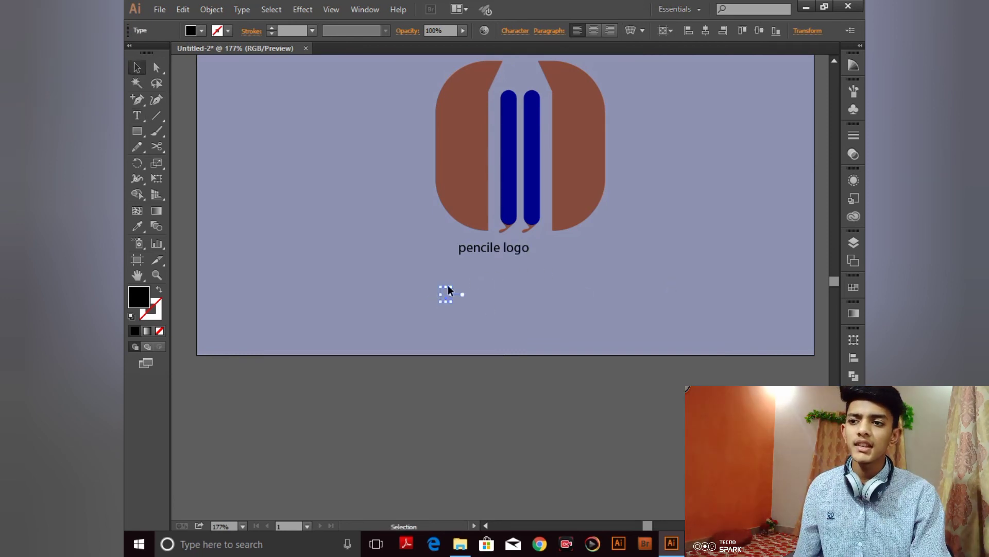
left_click(462, 301)
Step: Give the "pencile logo" text the dark blue of the pencil bars and enlarge it to about 27 pt
left_click(487, 256)
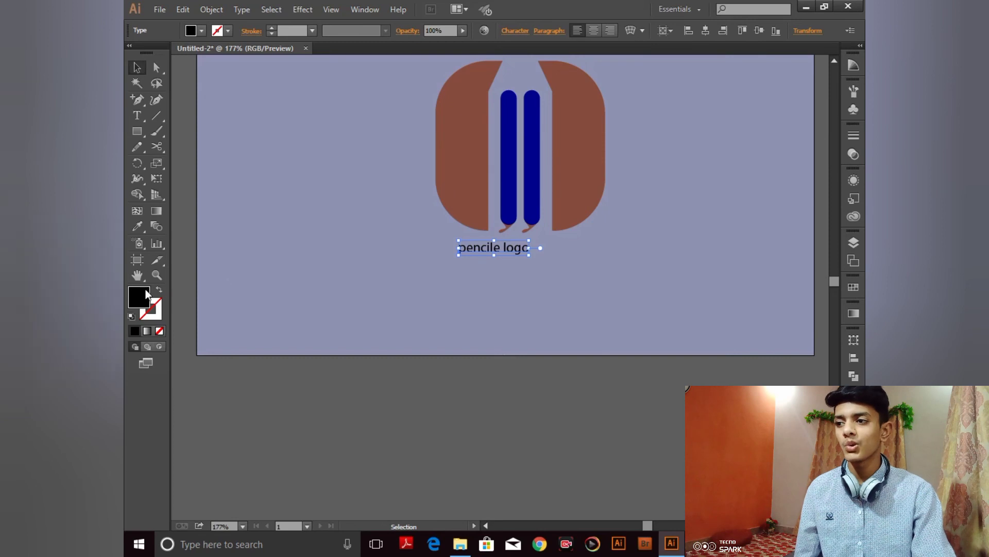
left_click(137, 226)
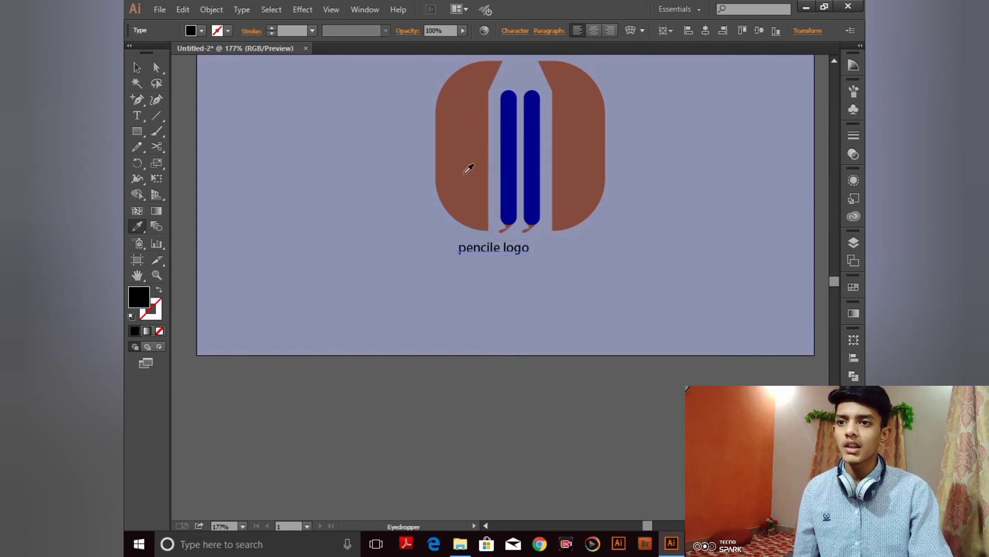
left_click(514, 155)
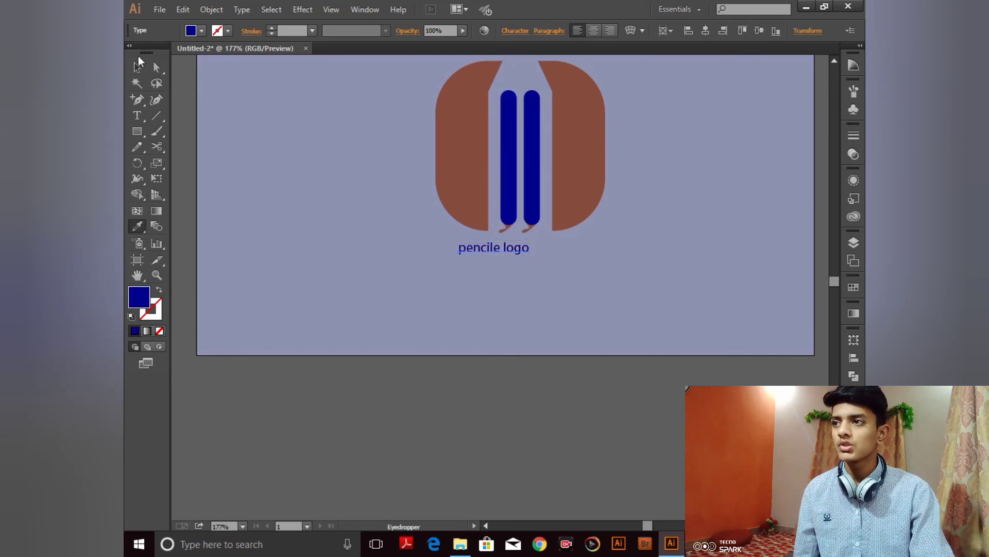
left_click(137, 67)
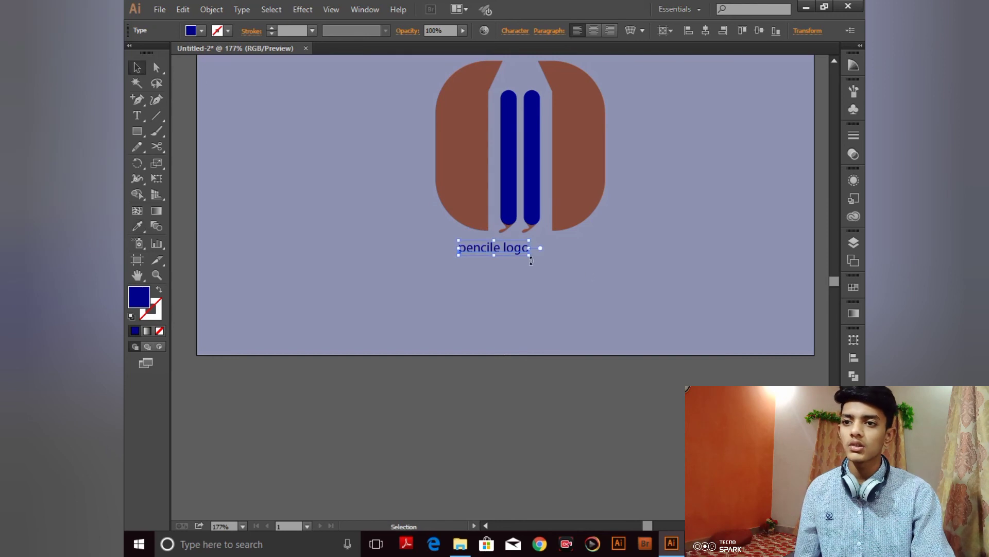
mouse_move(527, 255)
left_mouse_down()
mouse_move(610, 283)
mouse_move(572, 260)
left_mouse_up()
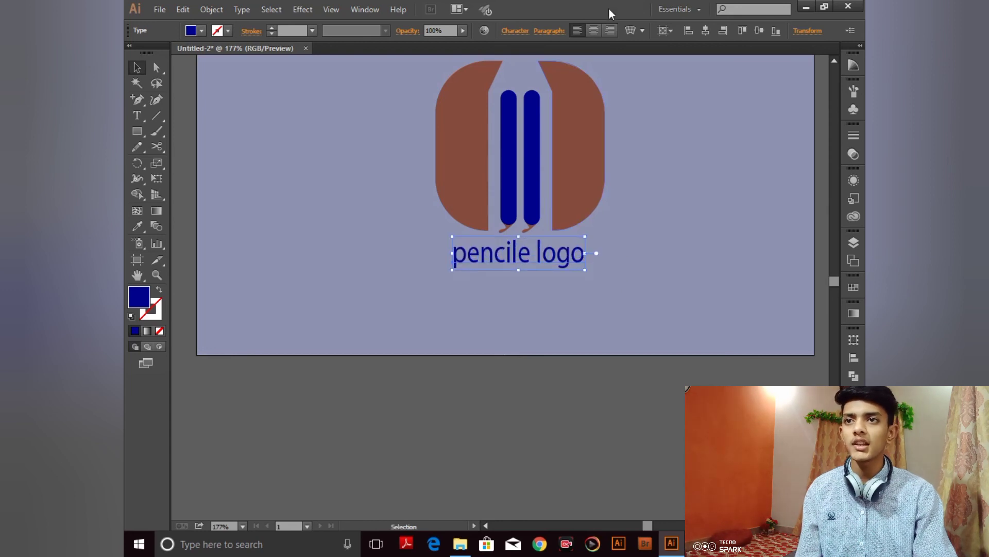
Step: Set the "pencile logo" text to All Caps and move it slightly left to centre it under the logo
left_click(515, 30)
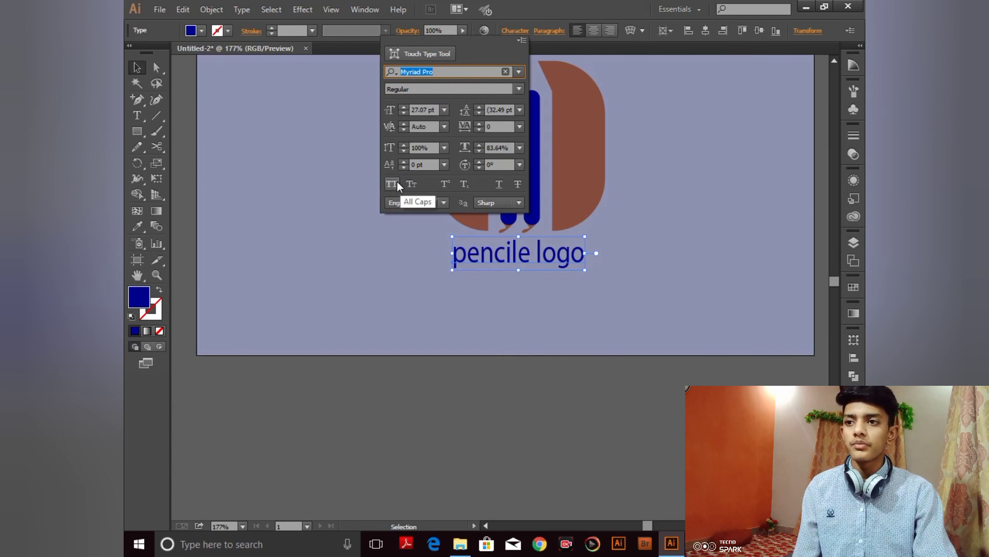
left_click(397, 181)
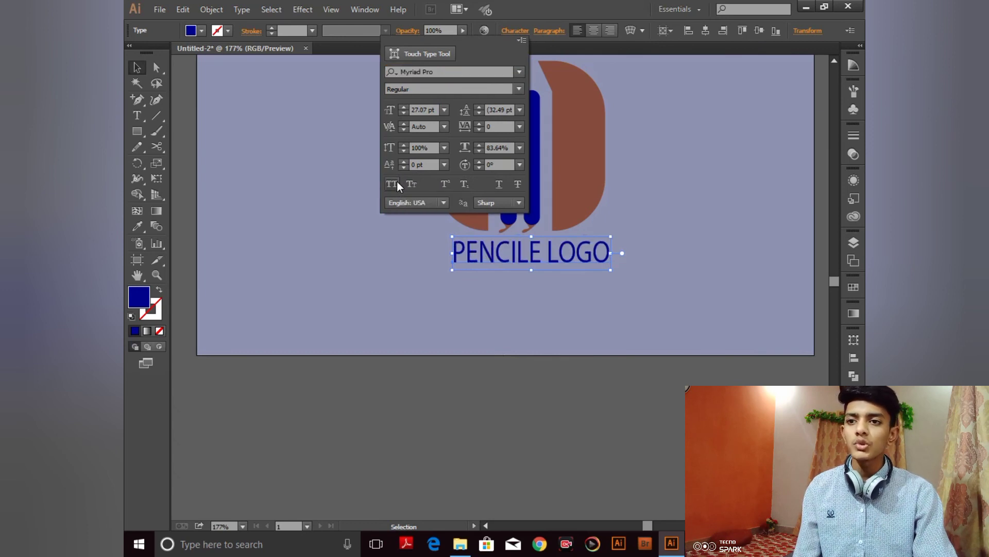
left_click(584, 261)
mouse_move(580, 257)
left_mouse_down()
mouse_move(564, 255)
mouse_move(573, 259)
left_mouse_up()
left_click(688, 259)
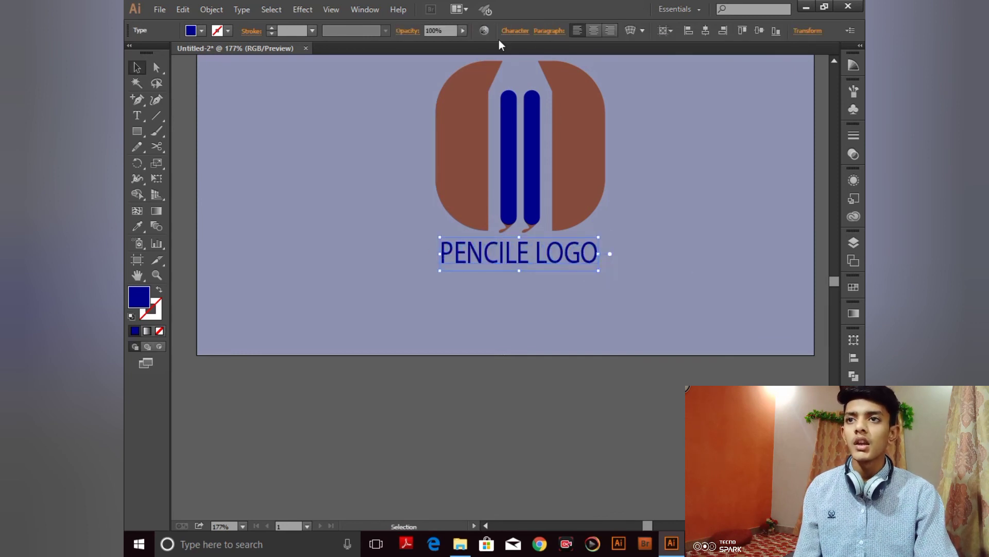
Step: Open the character settings for the PENCILE LOGO text
left_click(511, 32)
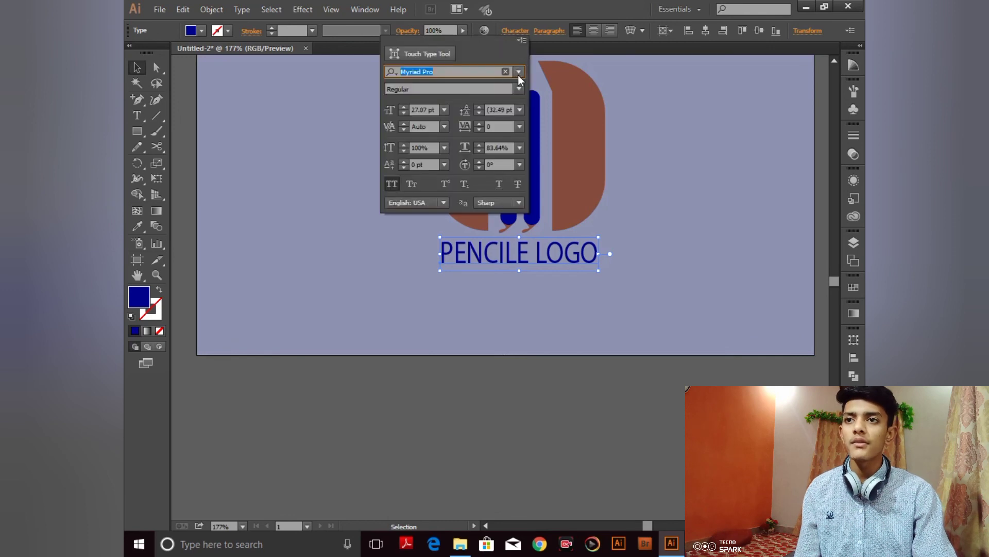